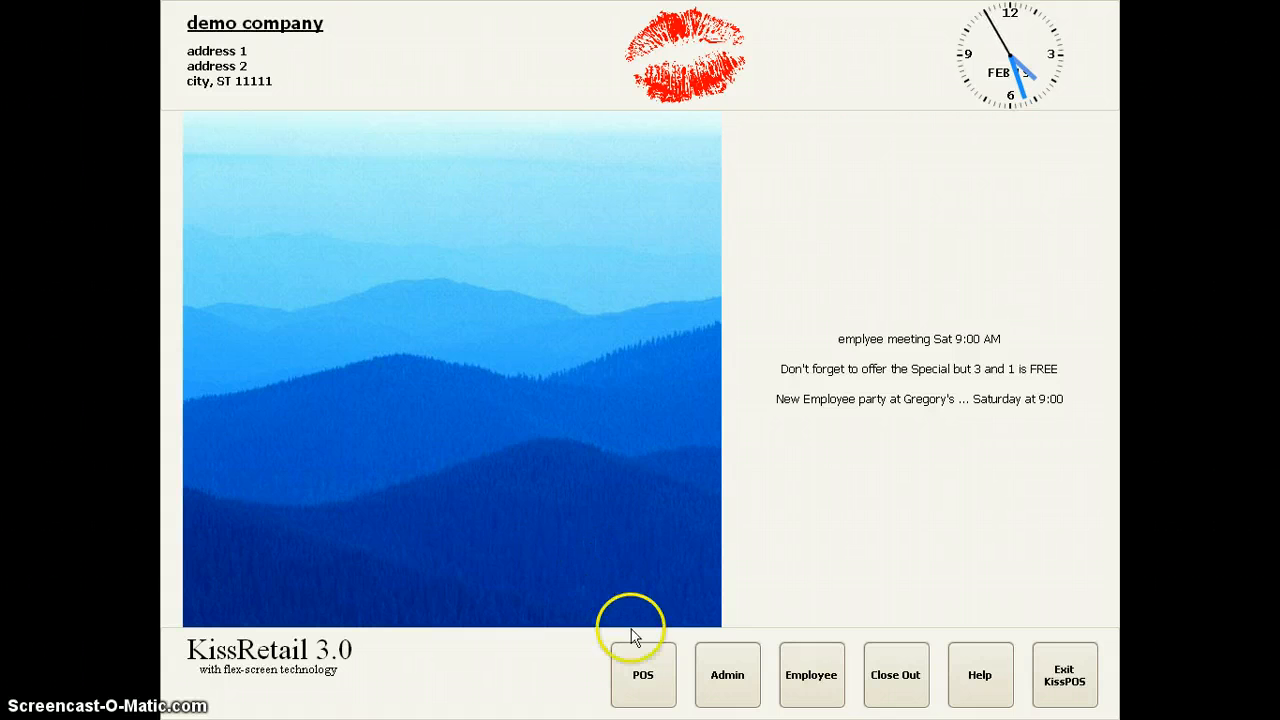
Open the POS register and log in with the clerk's login ID and password
left_click(643, 678)
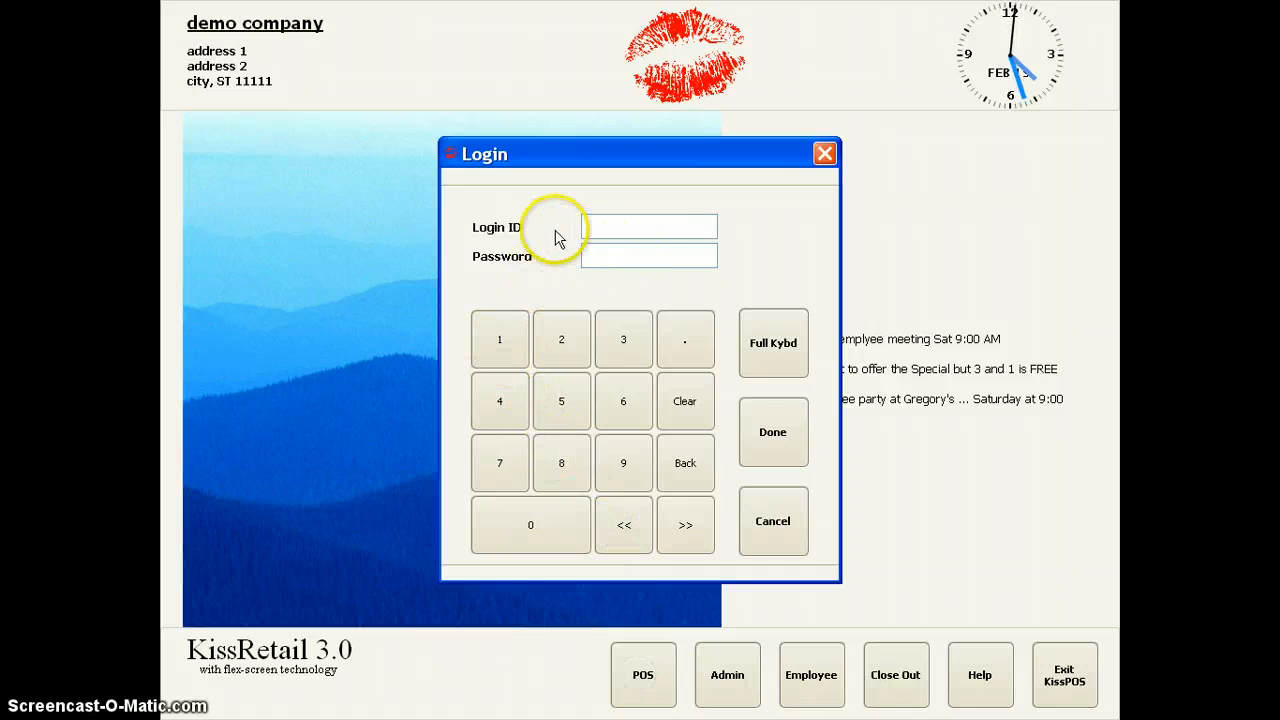
left_click(510, 341)
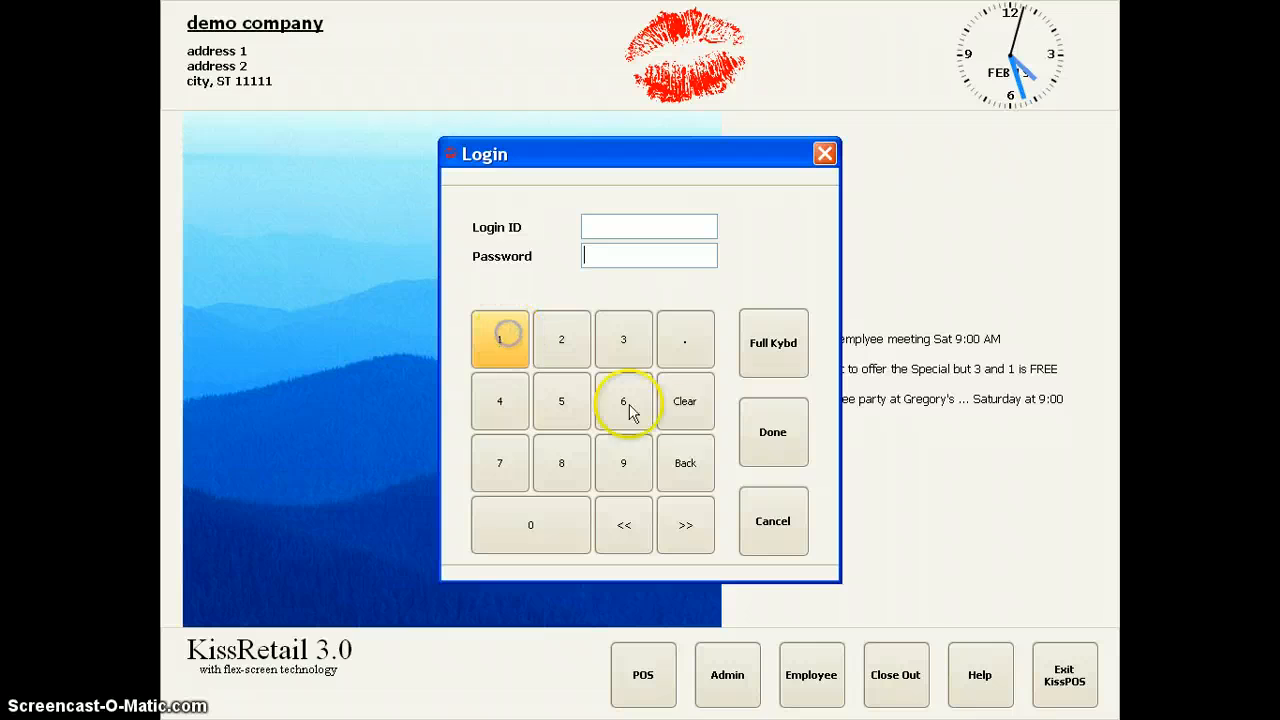
left_click(758, 436)
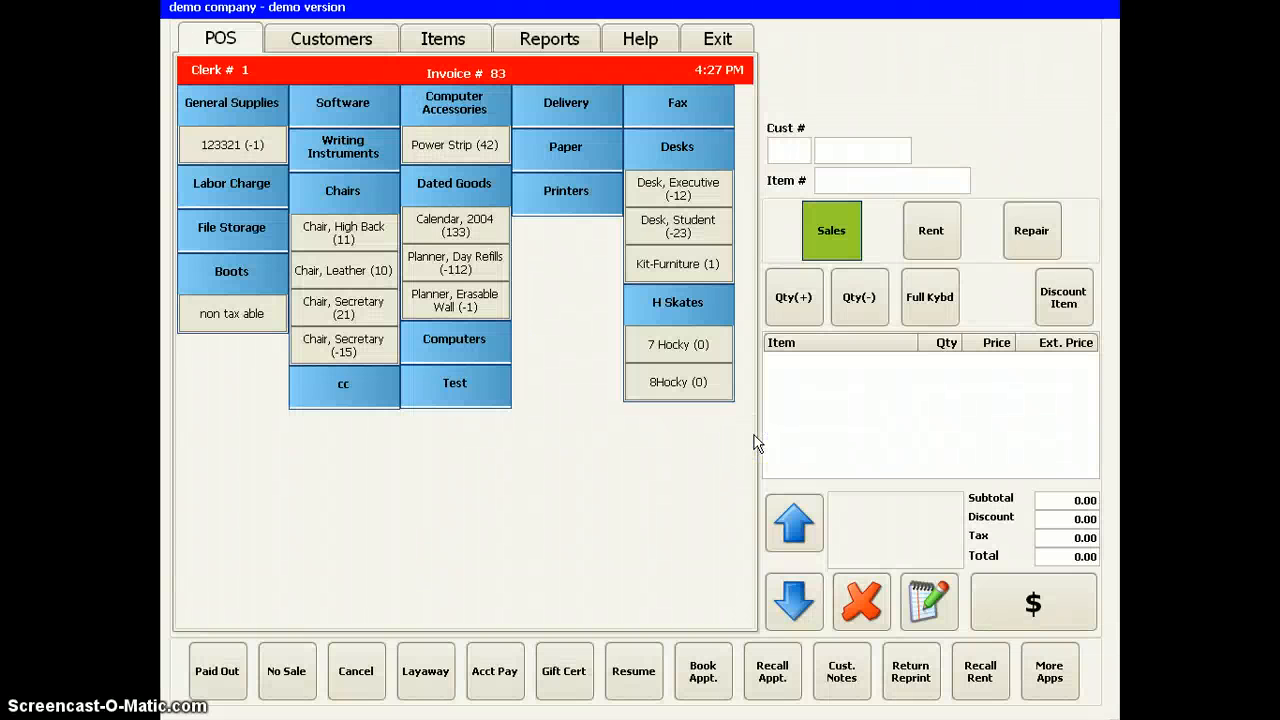
Look through the additional POS functions beyond the main function row, and close the list
left_click(430, 443)
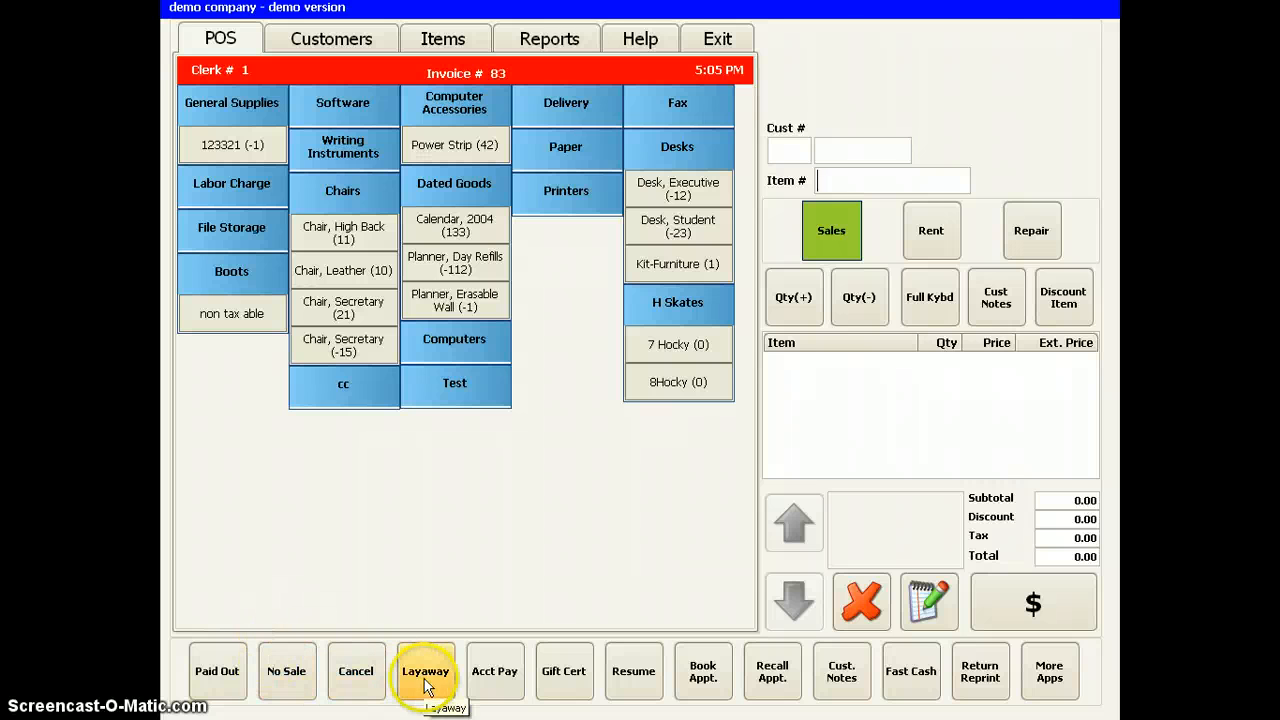
left_click(1050, 674)
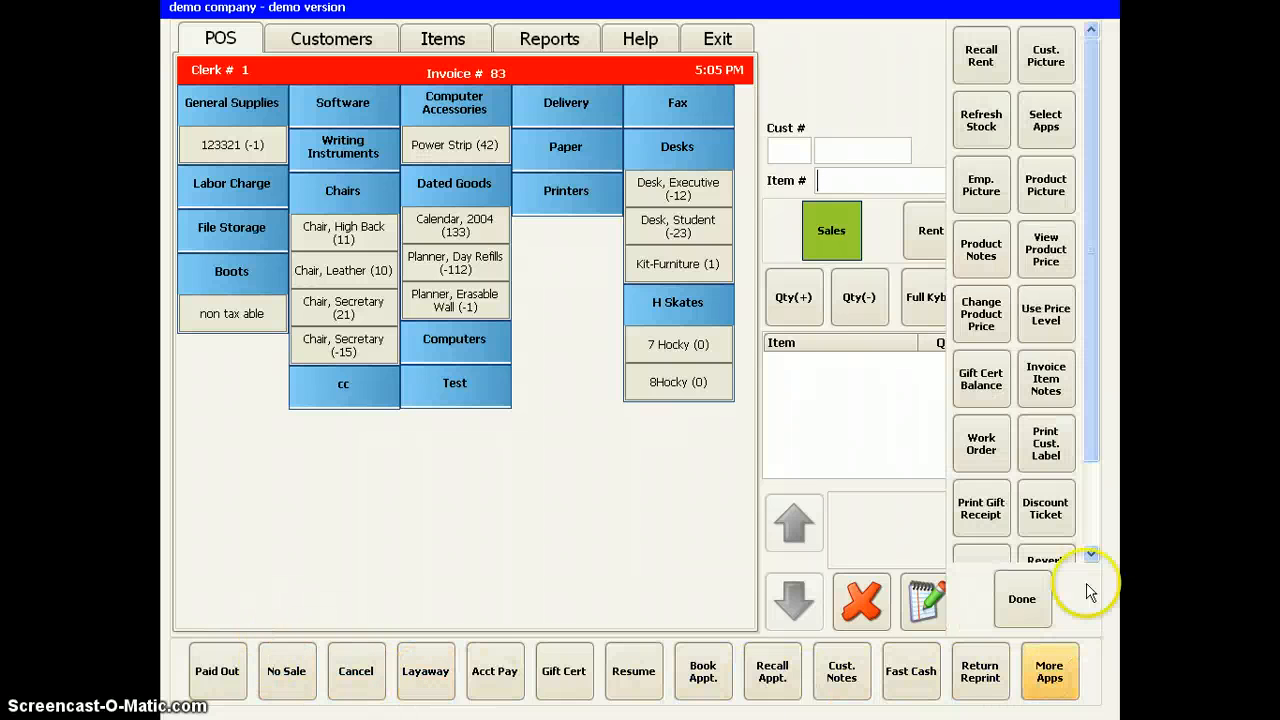
scroll(1094, 472, "down", 3)
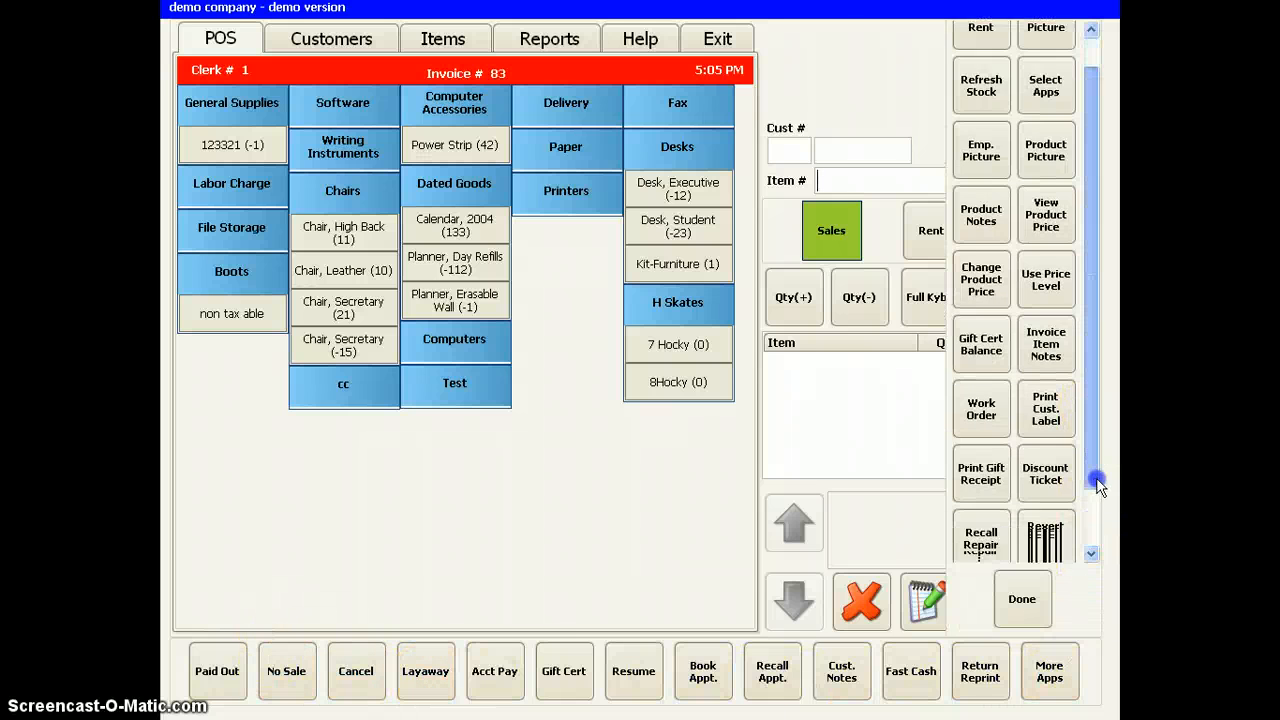
left_click(1028, 602)
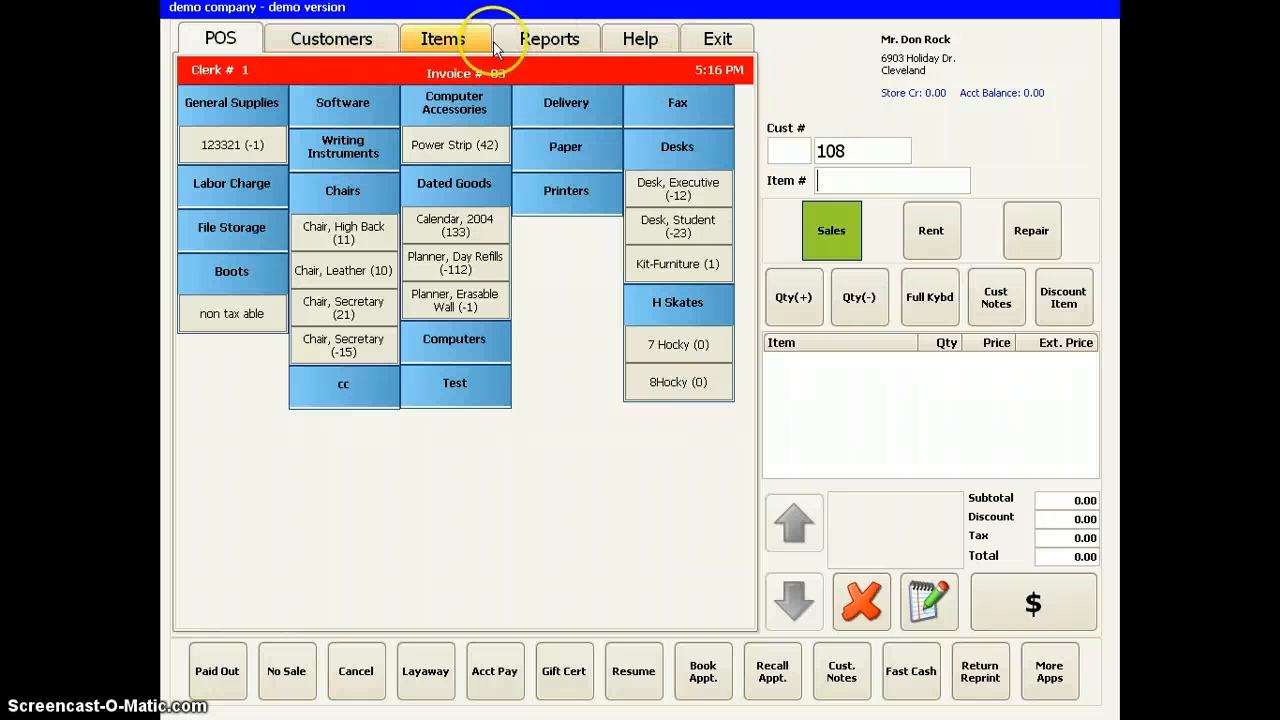
Find Power Strip by description in the item list and open its product record
left_click(447, 38)
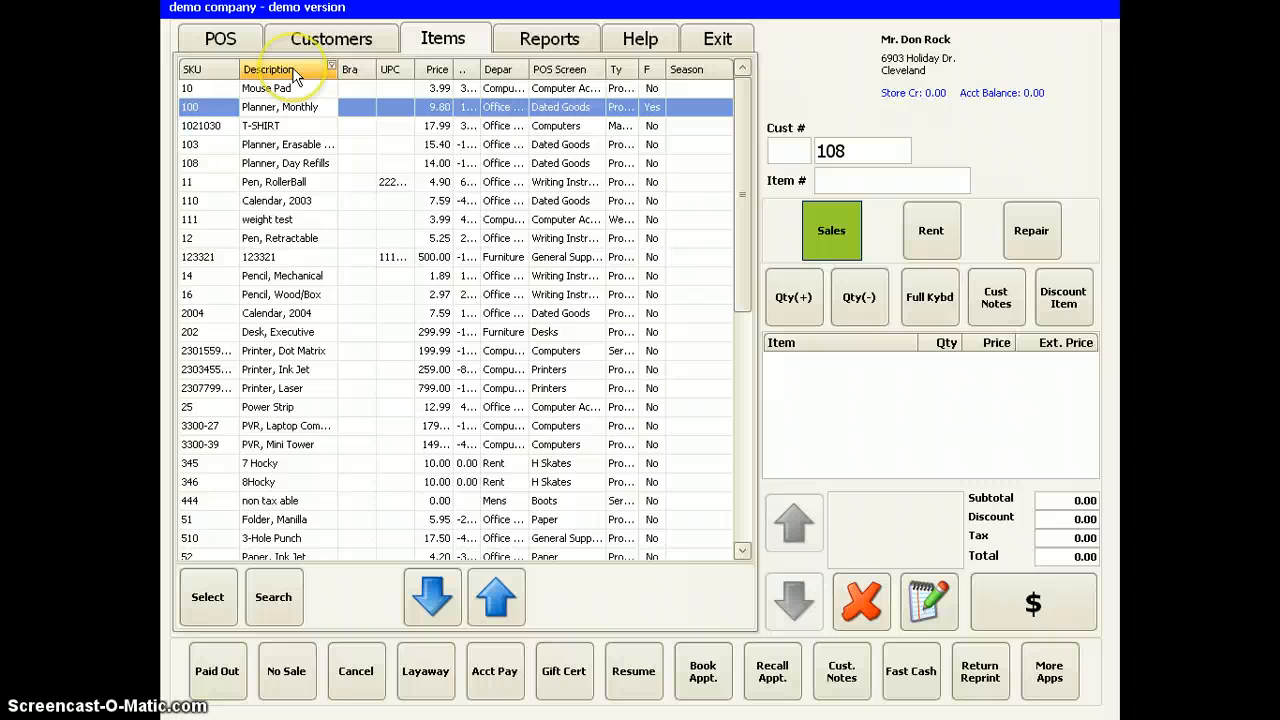
left_click(277, 109)
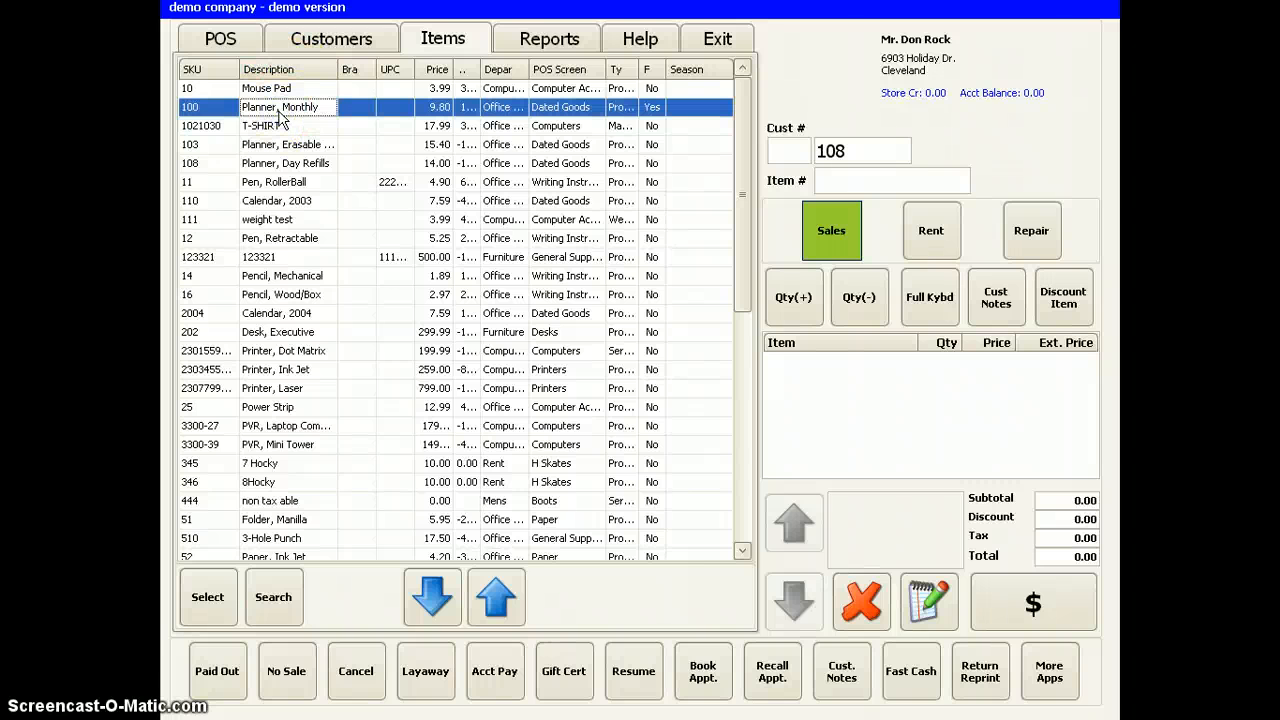
type("o")
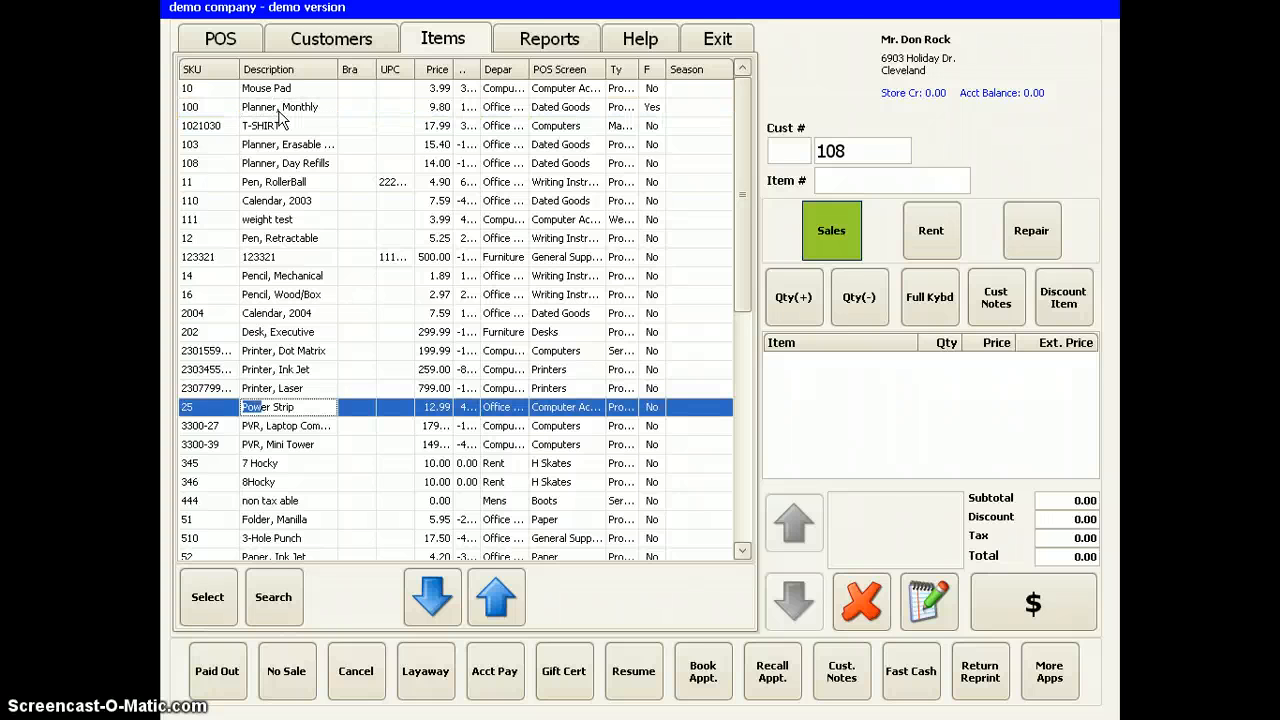
double_click(300, 408)
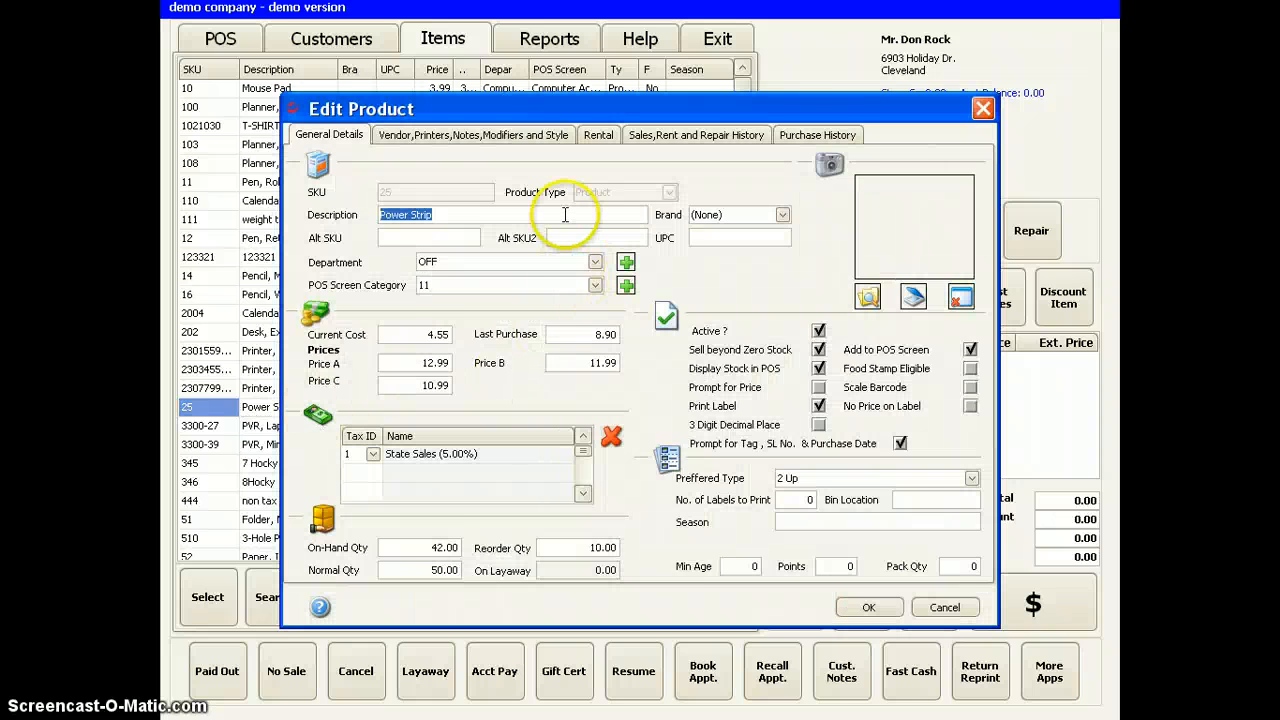
Review the Power Strip's vendor, rental, sales history and purchase history details, and close the record without saving
left_click(474, 134)
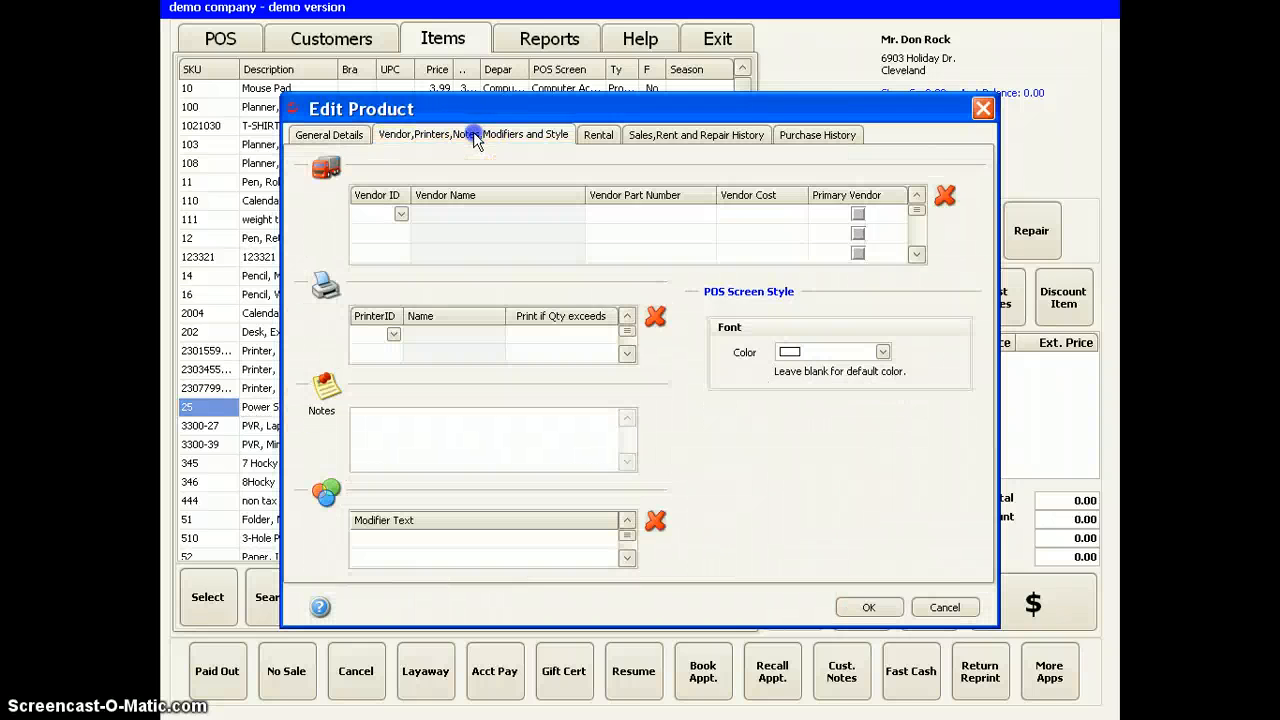
left_click(616, 138)
left_click(662, 135)
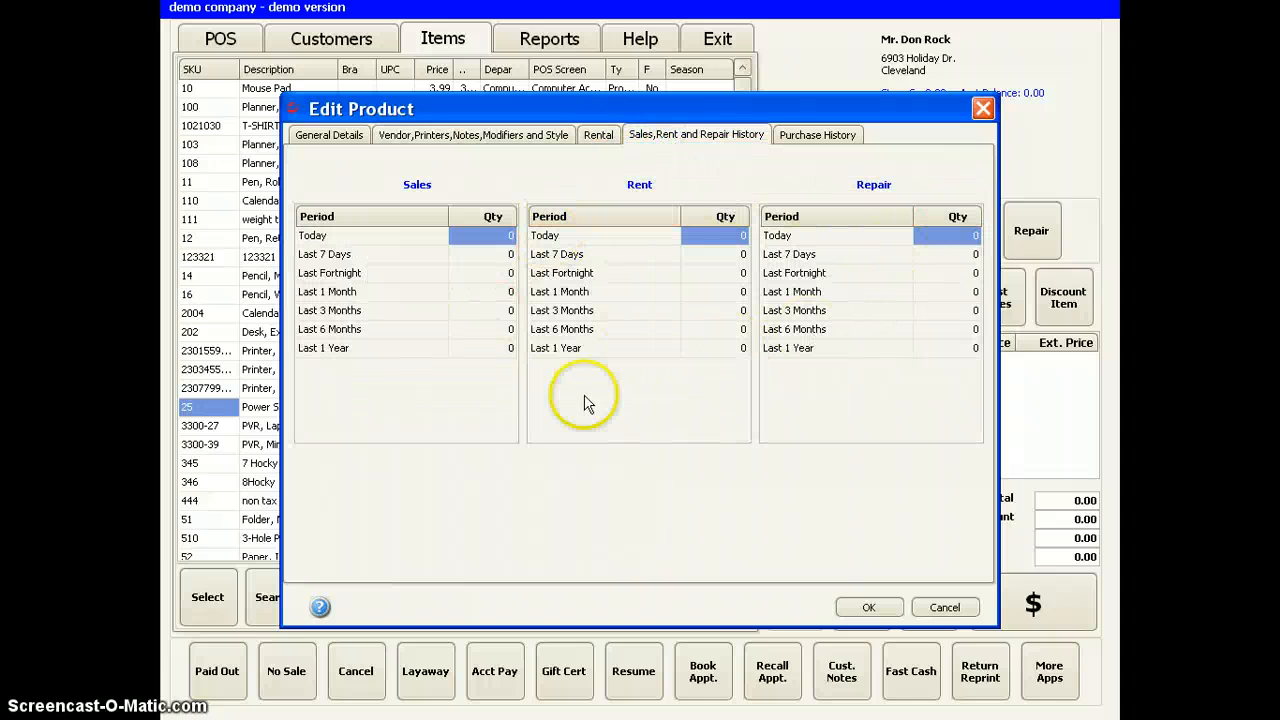
left_click(818, 135)
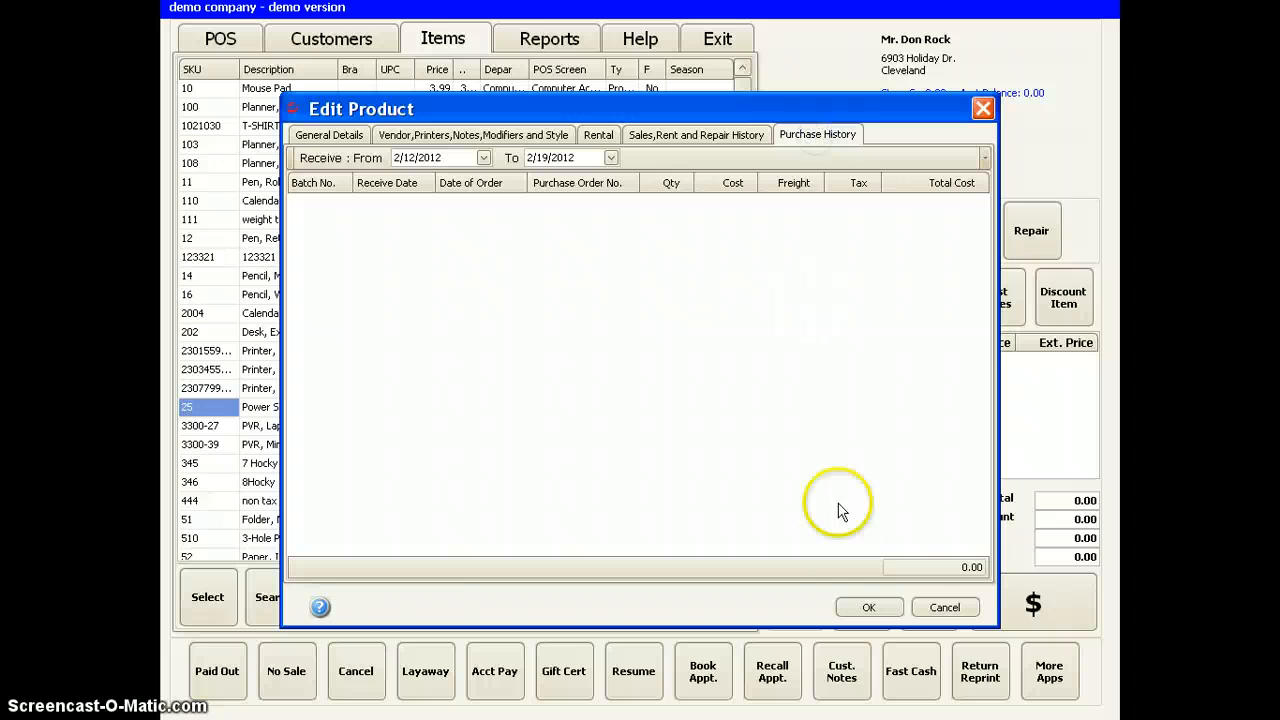
left_click(930, 607)
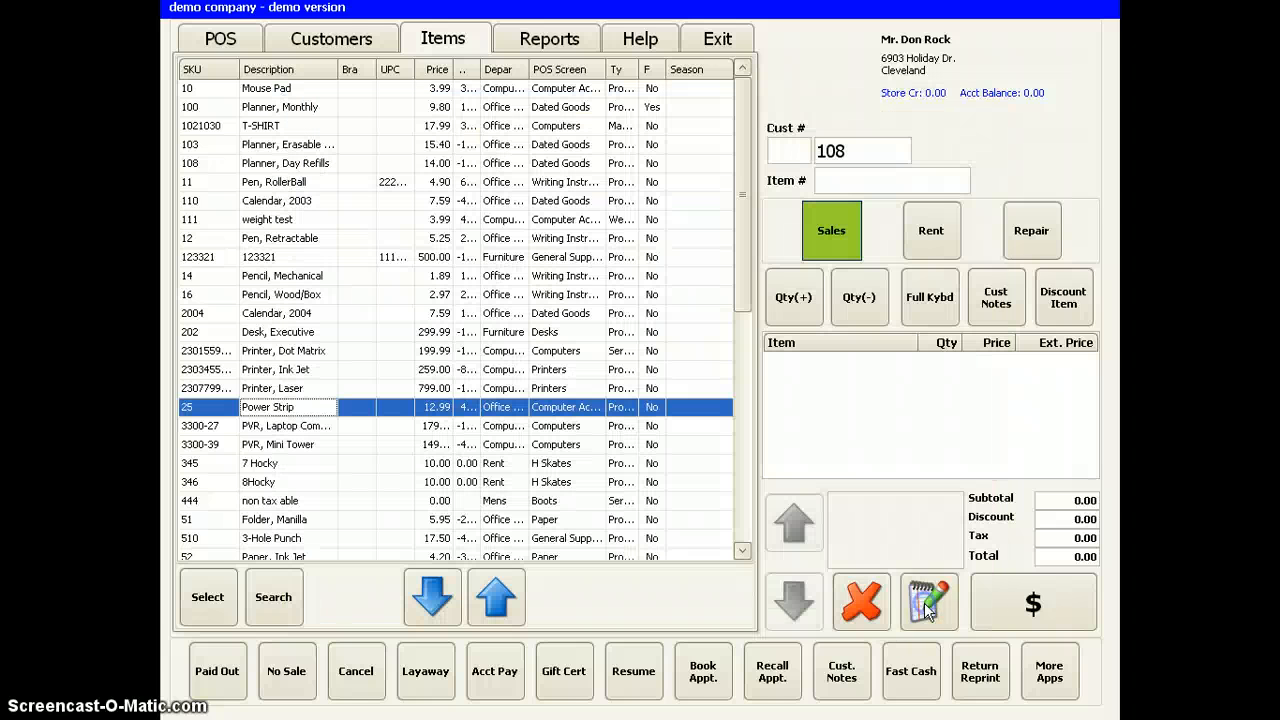
Find the StorCo Storage customer by last name in the customer list and open the customer record
left_click(333, 48)
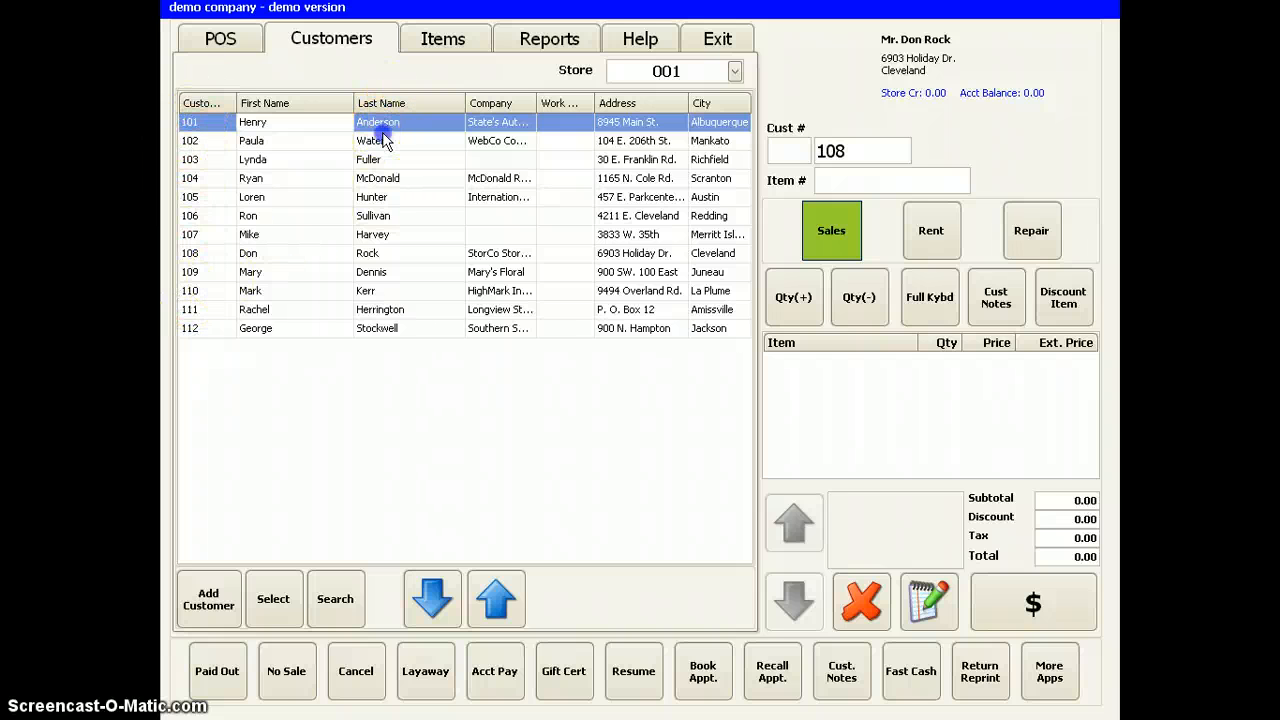
left_click(383, 141)
left_click(392, 147)
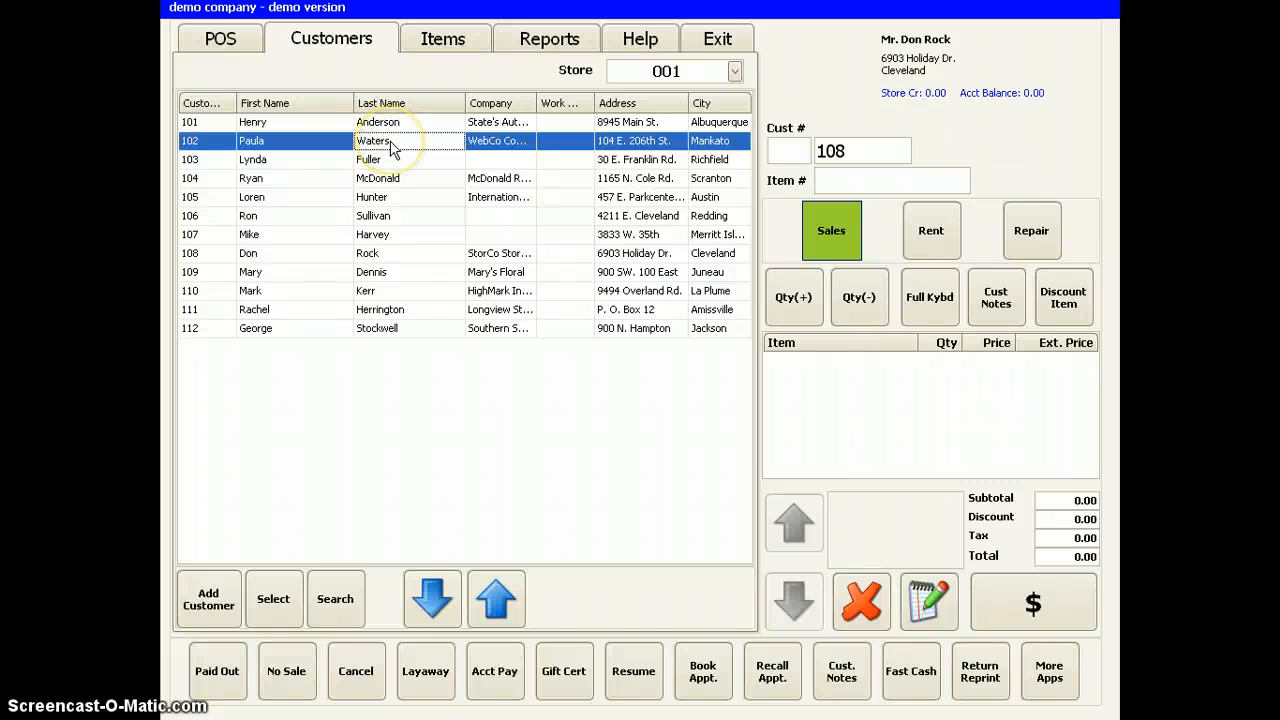
type("r")
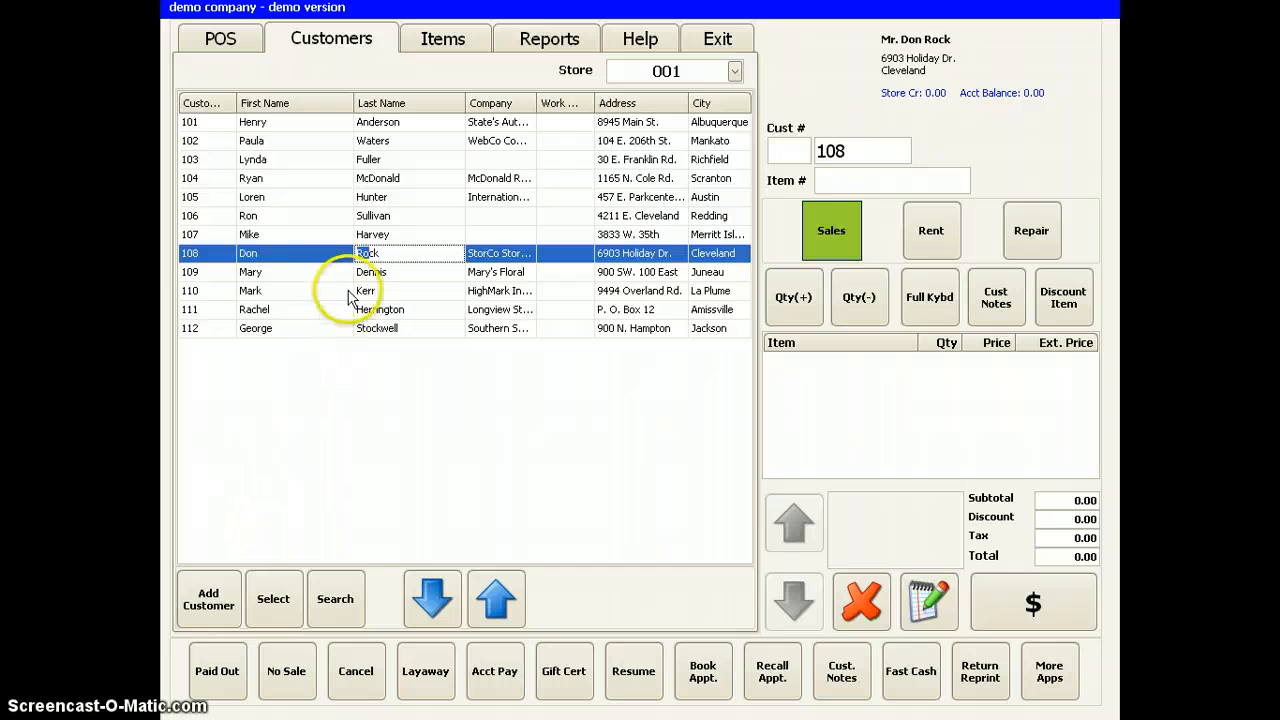
left_click(352, 256)
double_click(352, 258)
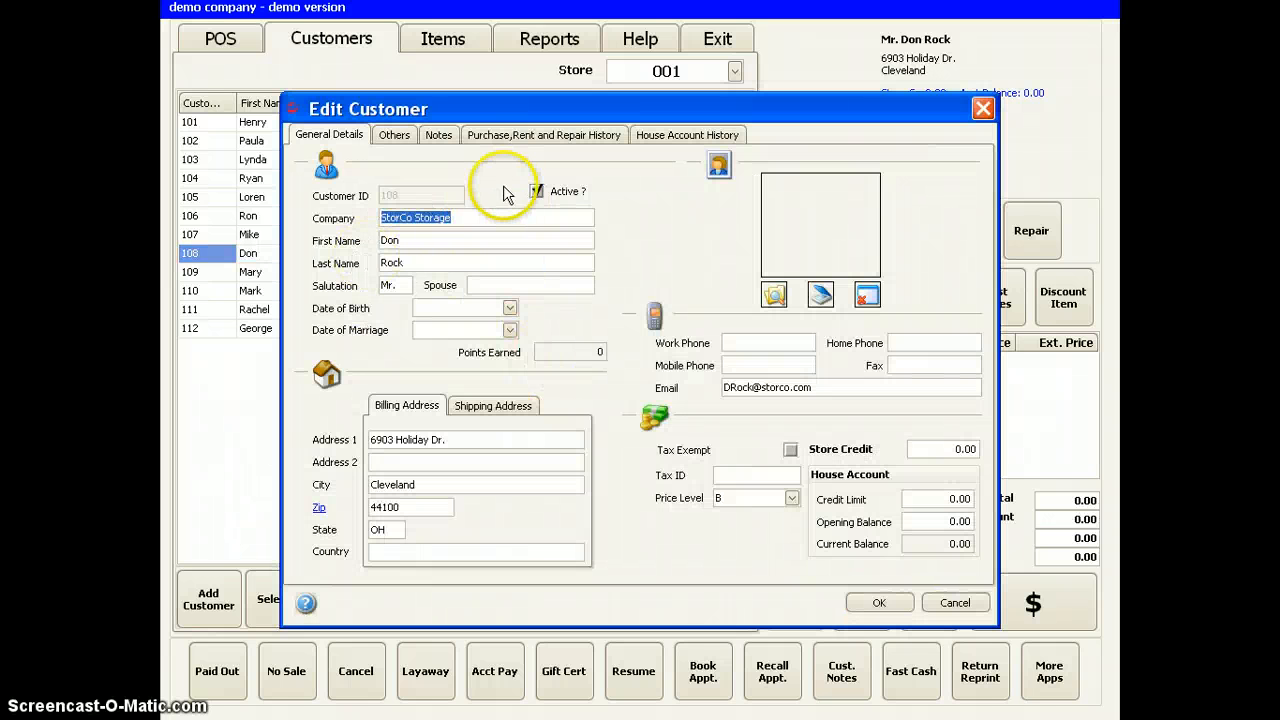
Review the customer's CRM parameters and existing note without saving changes, and select that customer for the sale
left_click(395, 135)
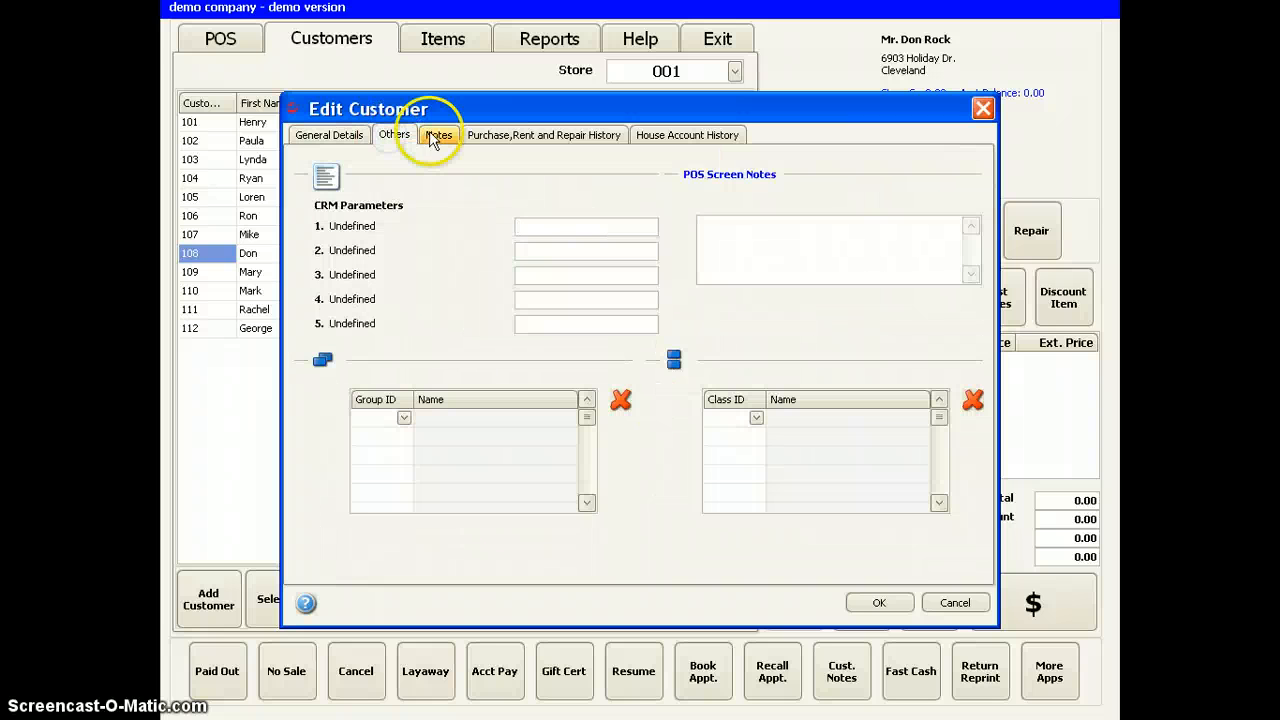
left_click(437, 136)
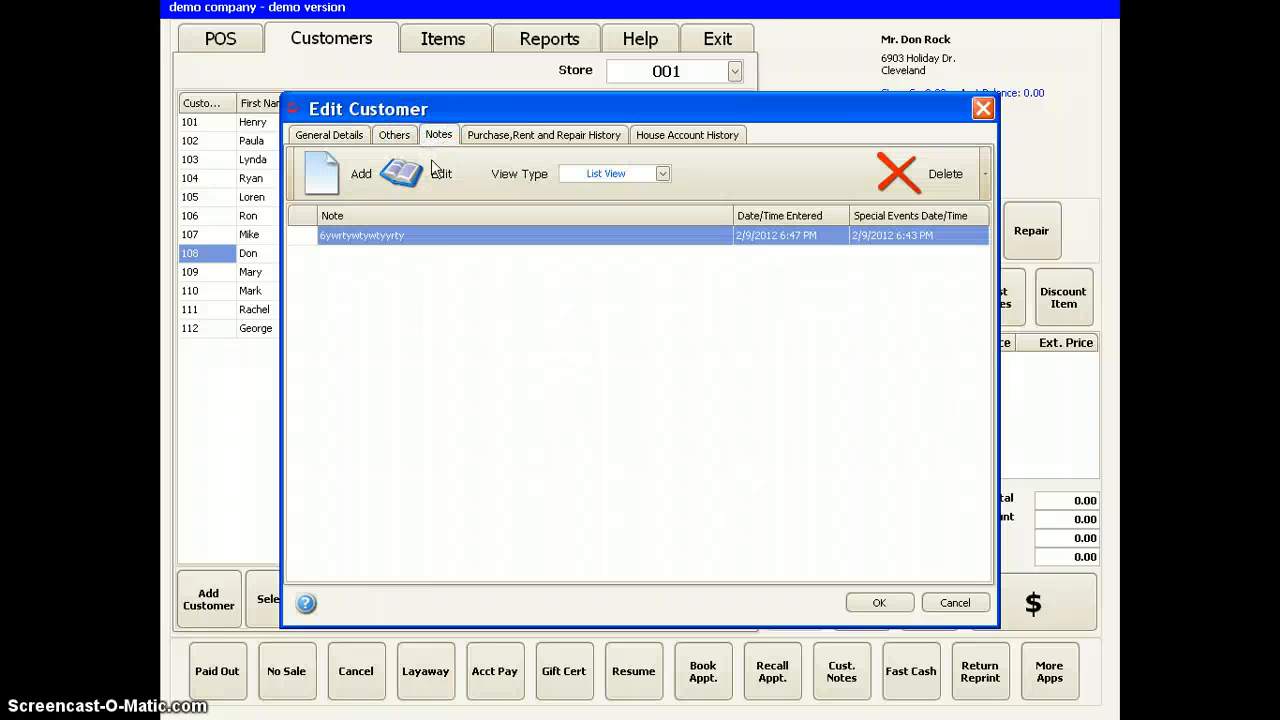
double_click(441, 237)
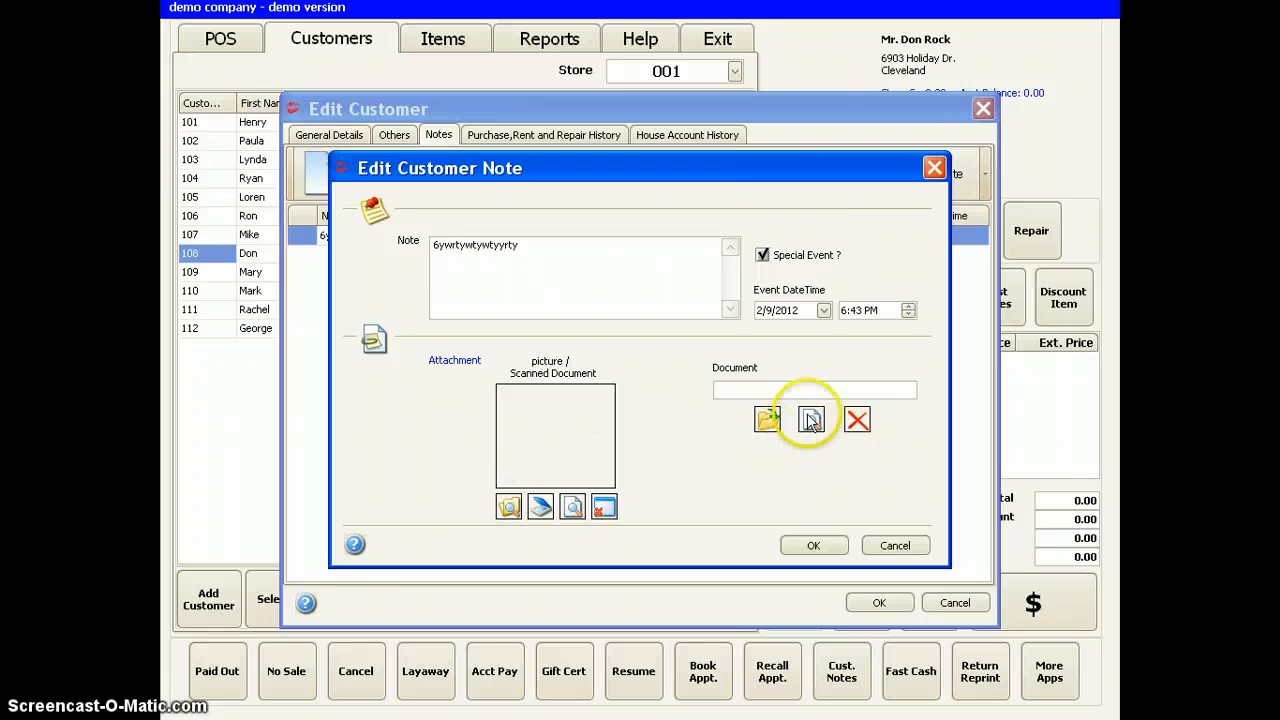
left_click(894, 547)
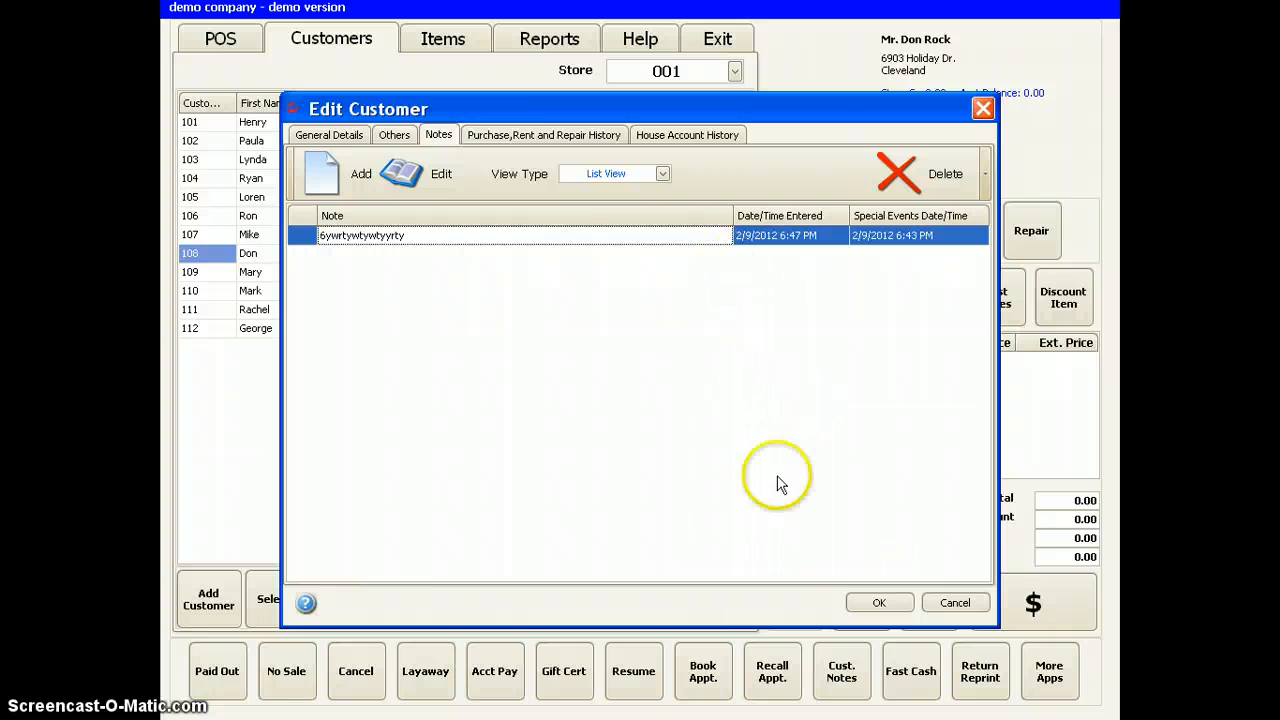
left_click(935, 603)
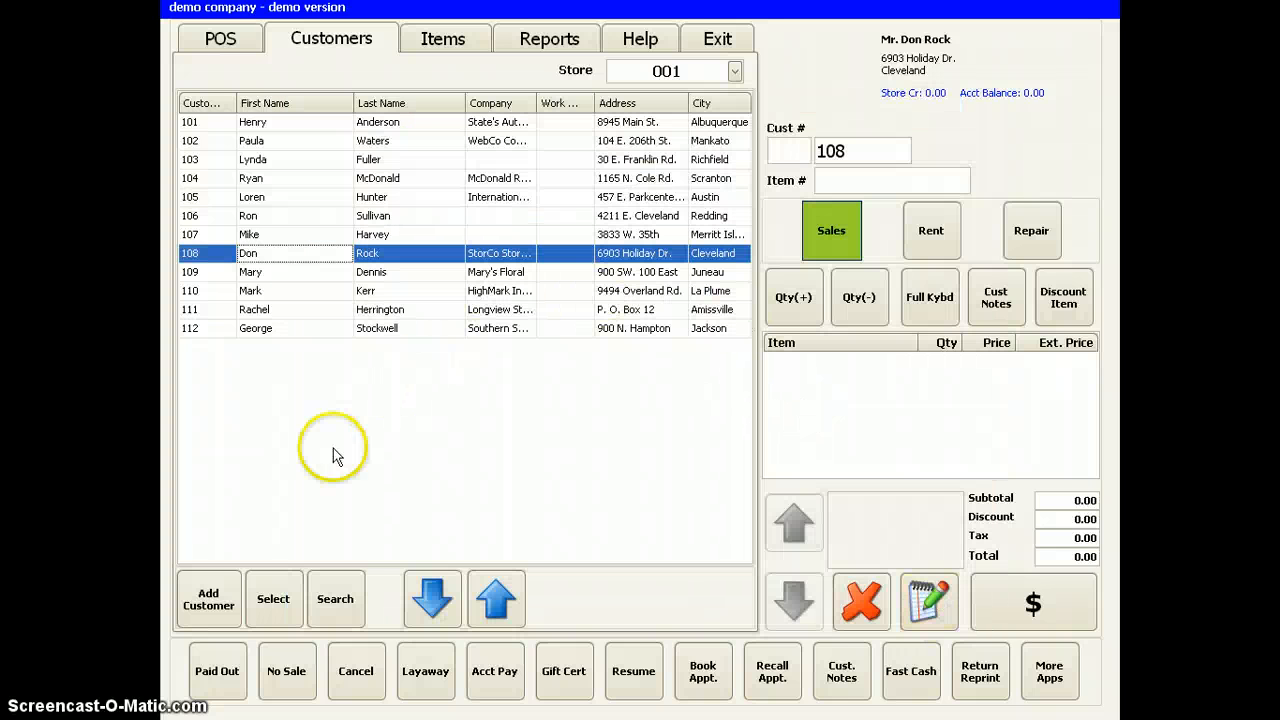
left_click(268, 598)
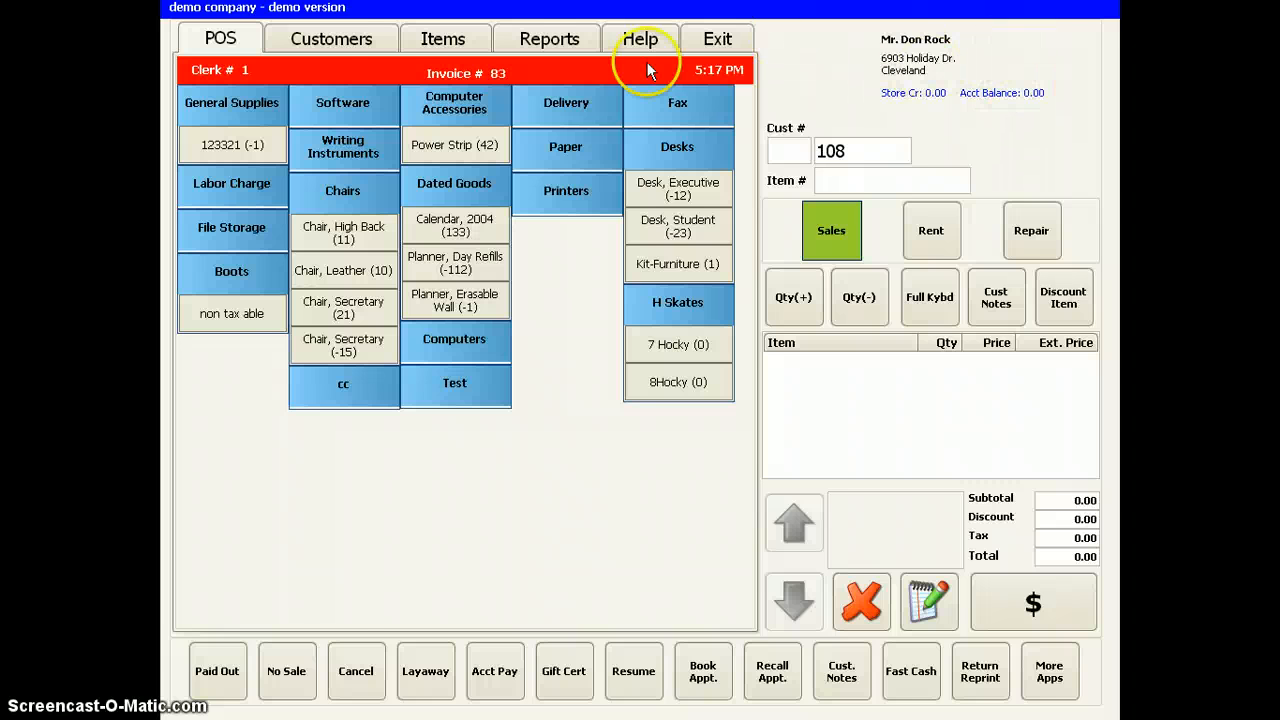
Find the customer located in Jackson by last name in the customer list and select that customer for the sale
left_click(355, 42)
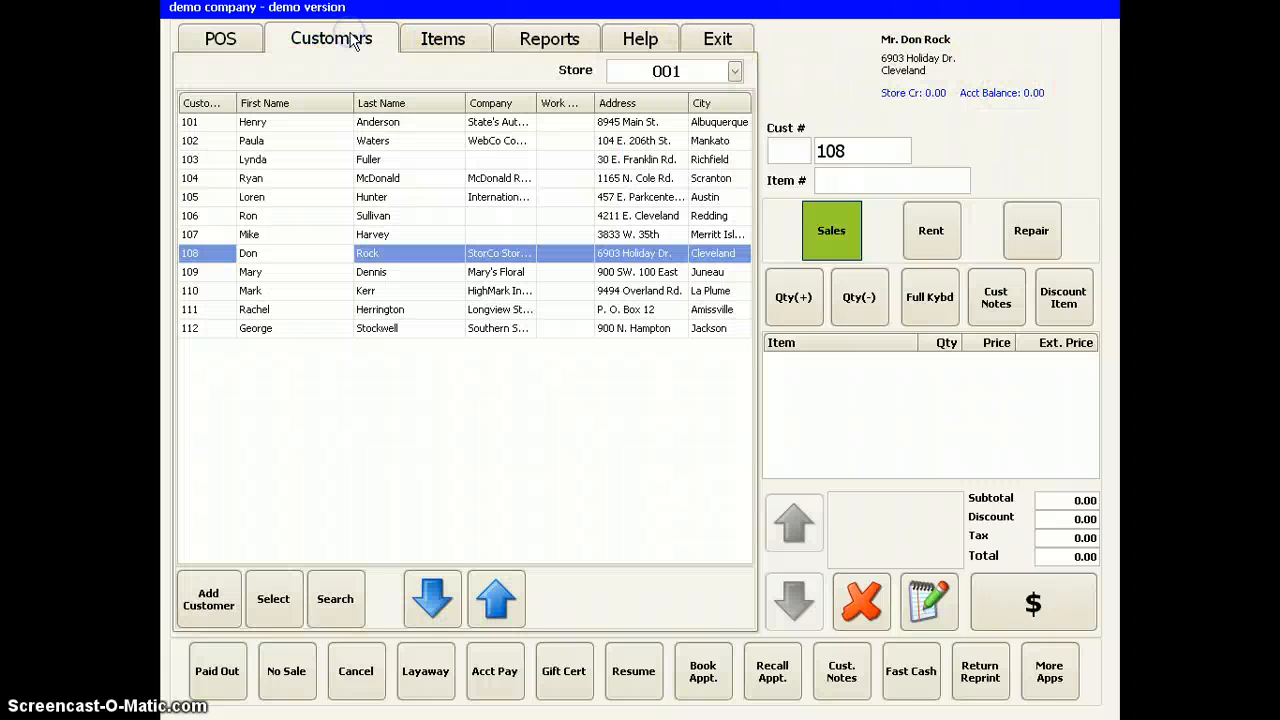
left_click(388, 123)
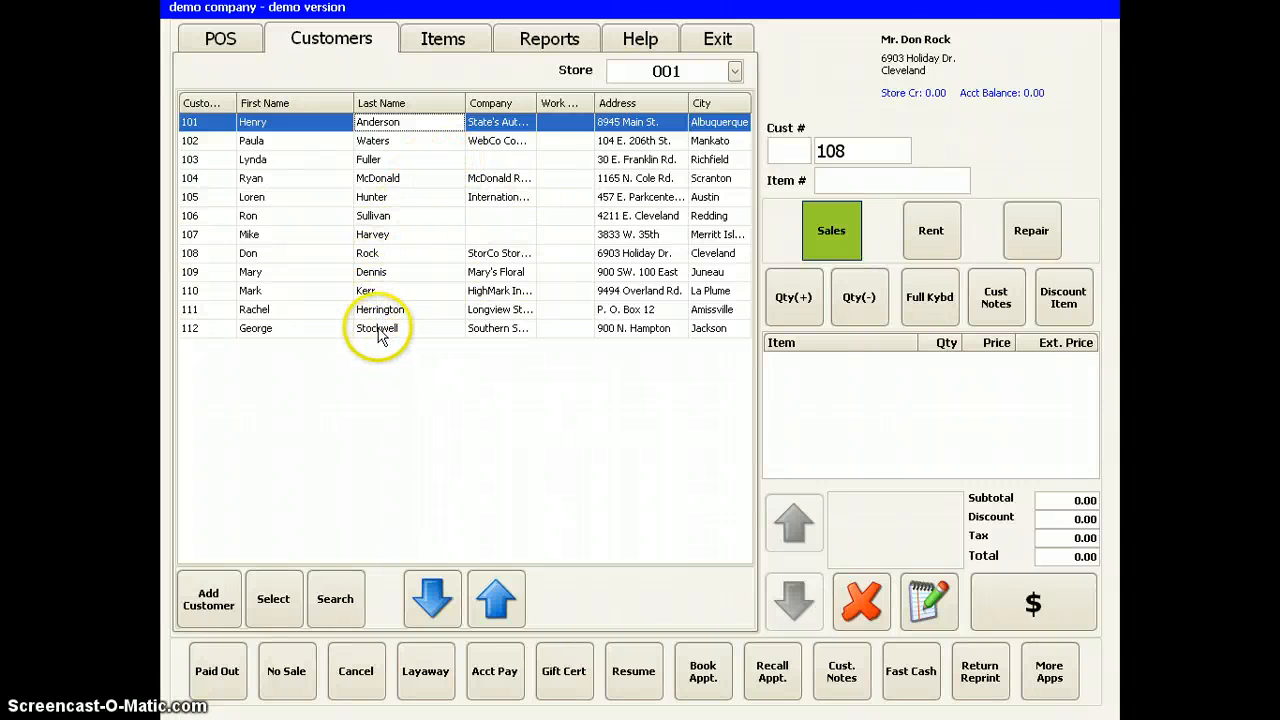
left_click(384, 148)
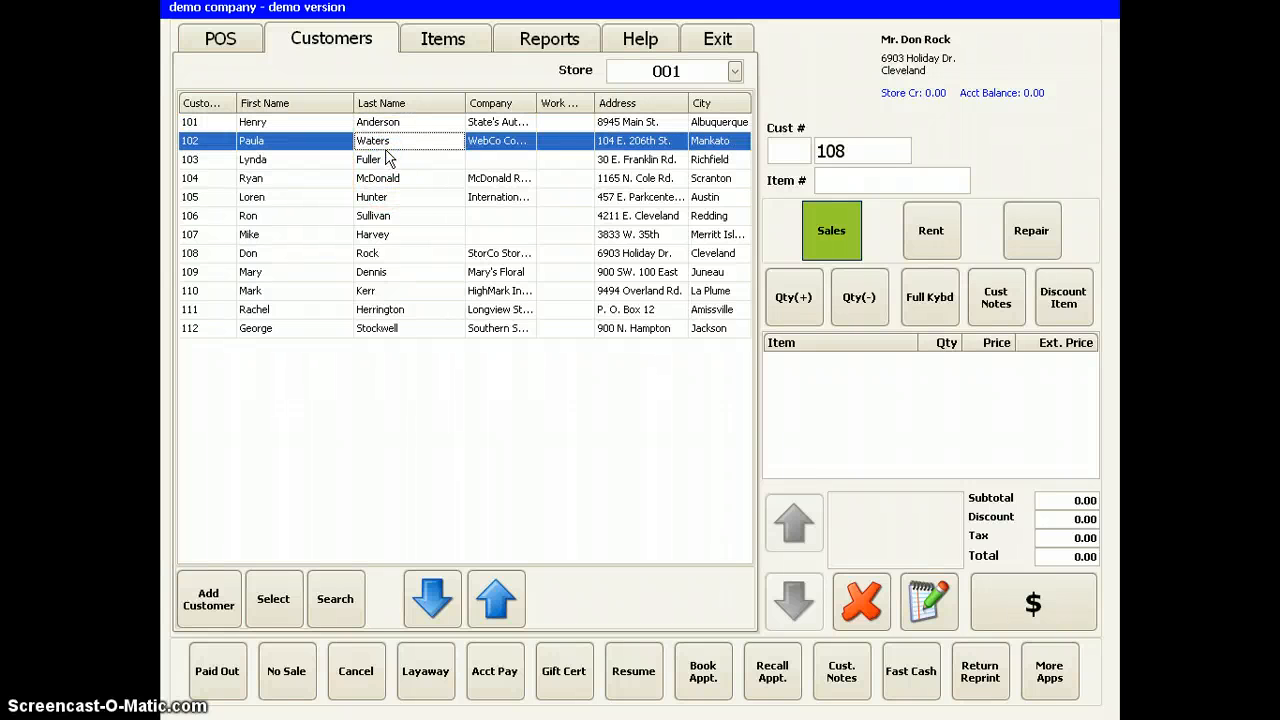
key("Down")
key("Down")
key("Down")
key("Down")
key("Down")
key("Down")
key("Down")
key("Down")
key("Down")
key("Down")
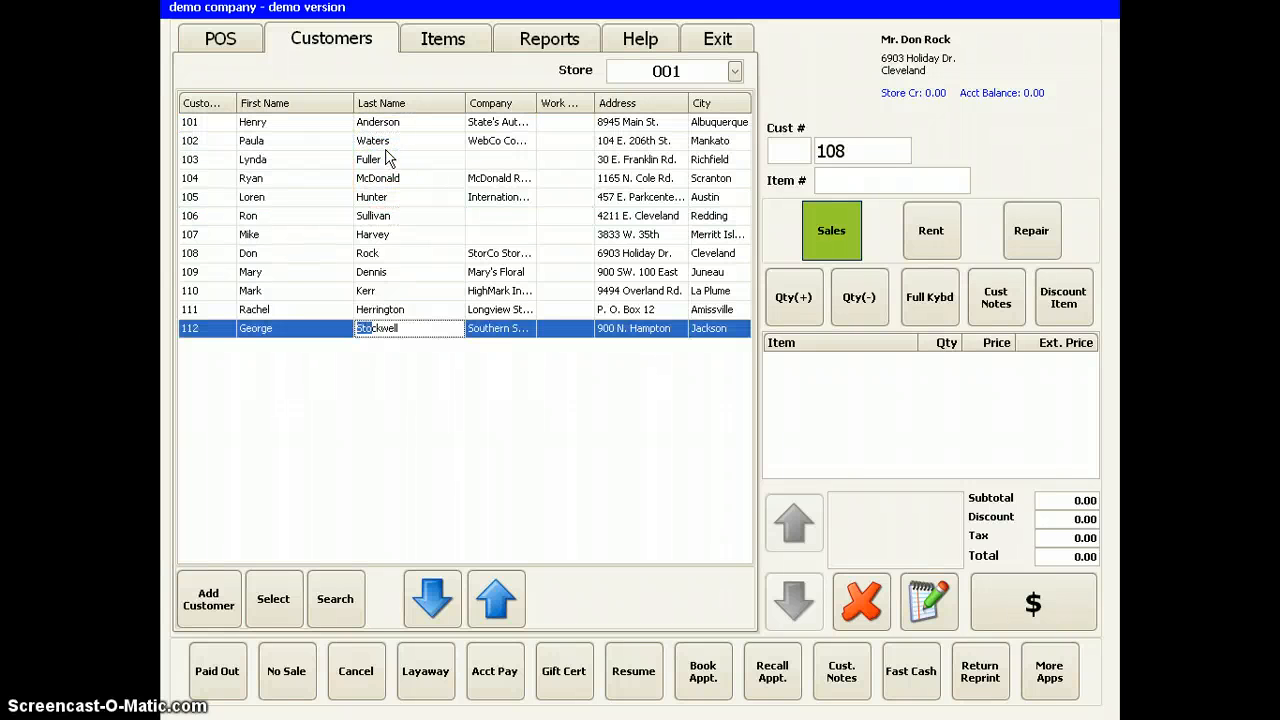
left_click(258, 585)
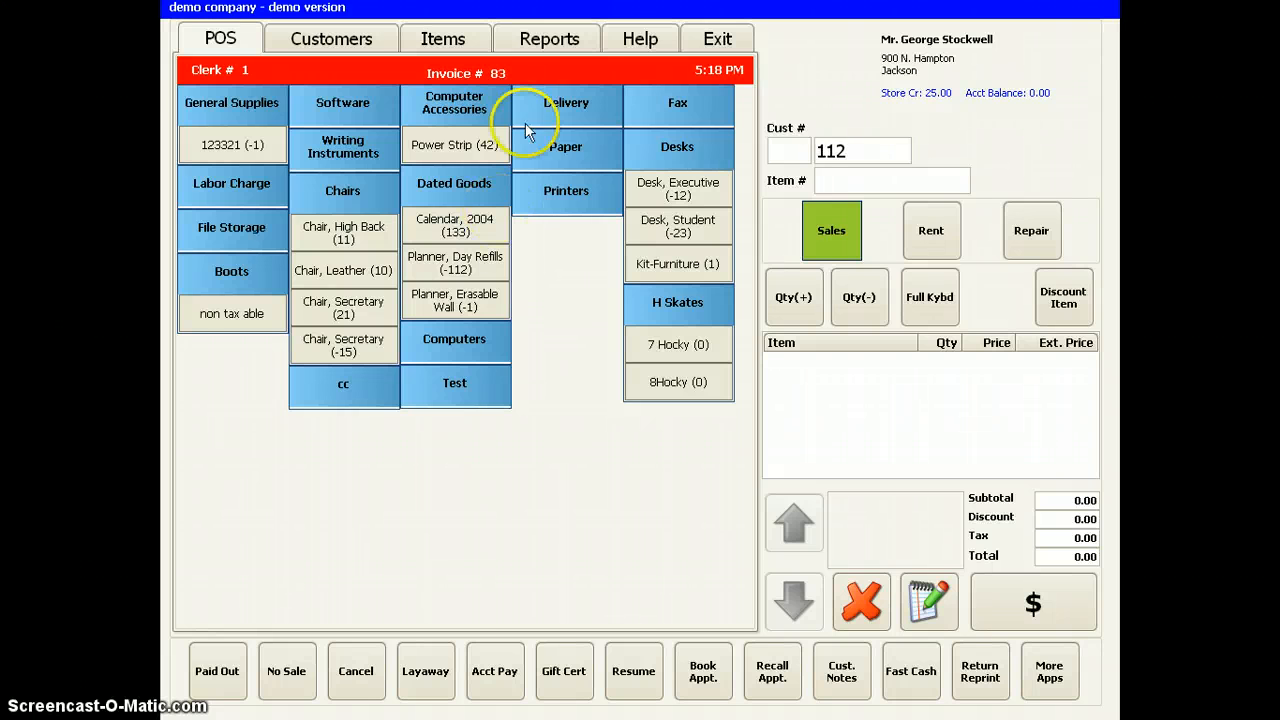
Examine the Sales Matrix Report options without printing, and return to the POS sales screen
left_click(551, 40)
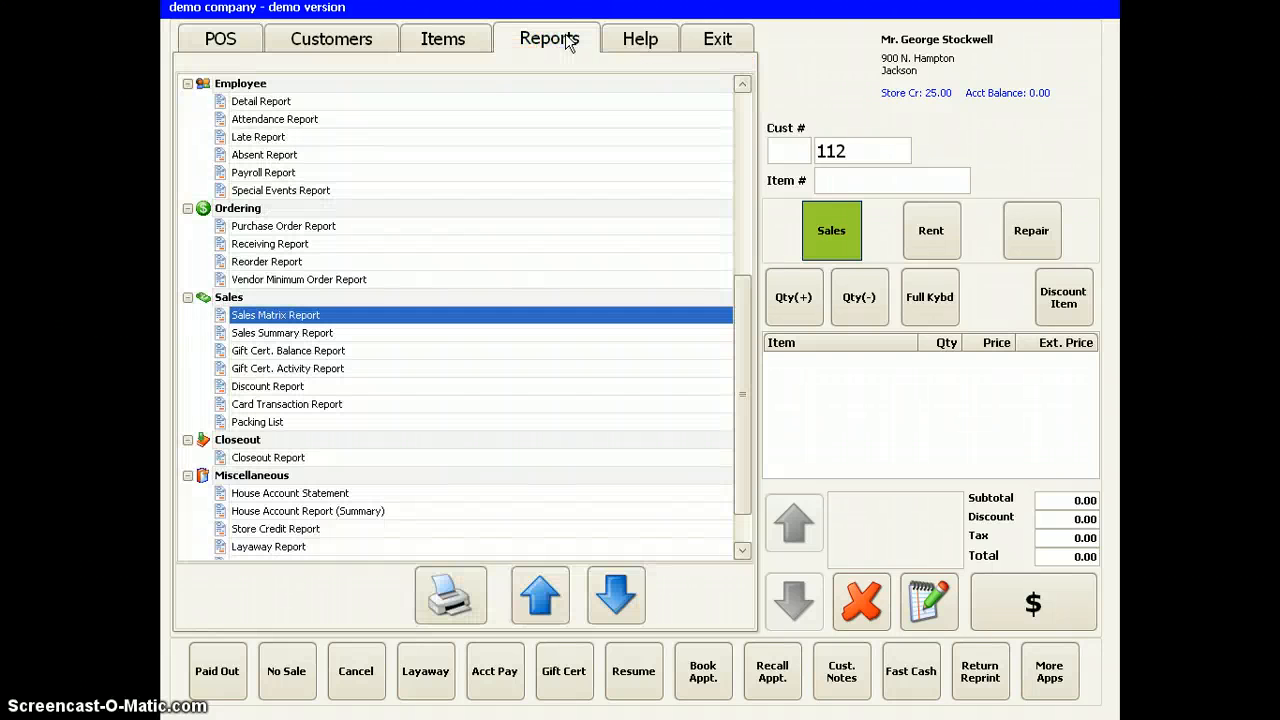
left_click(519, 205)
scroll(519, 202, "down", 1)
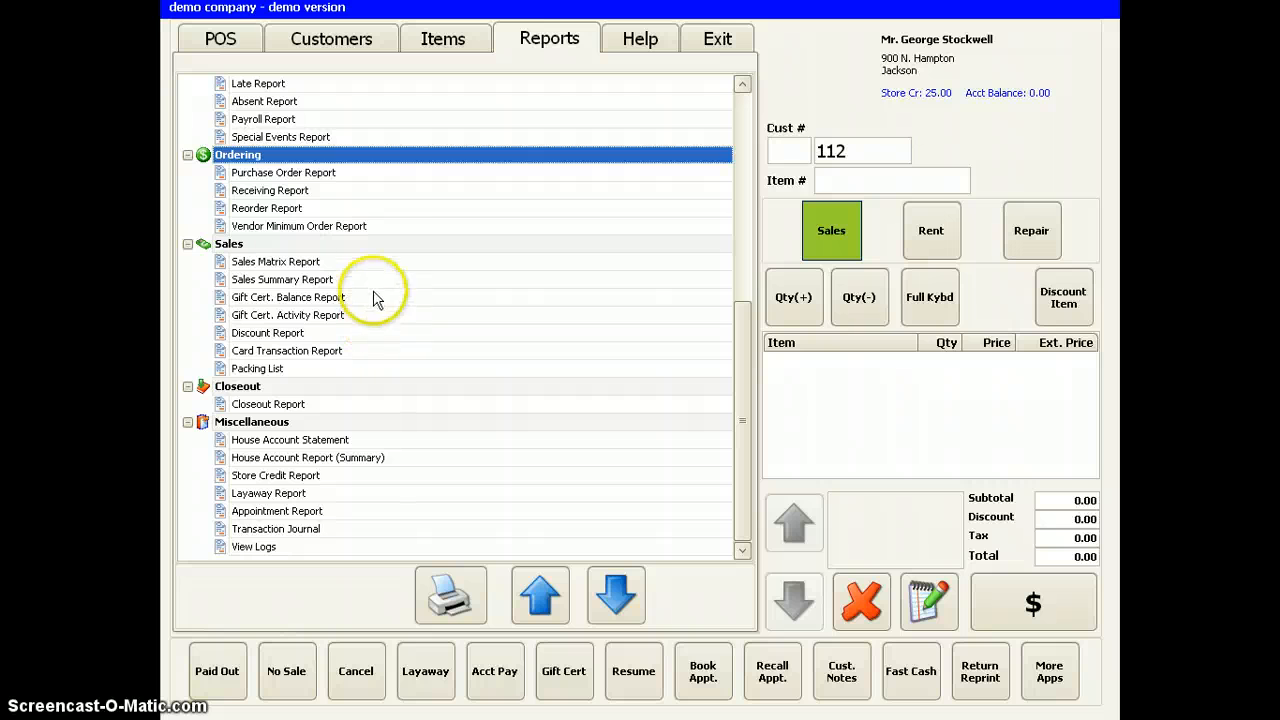
left_click(276, 262)
left_click(276, 262)
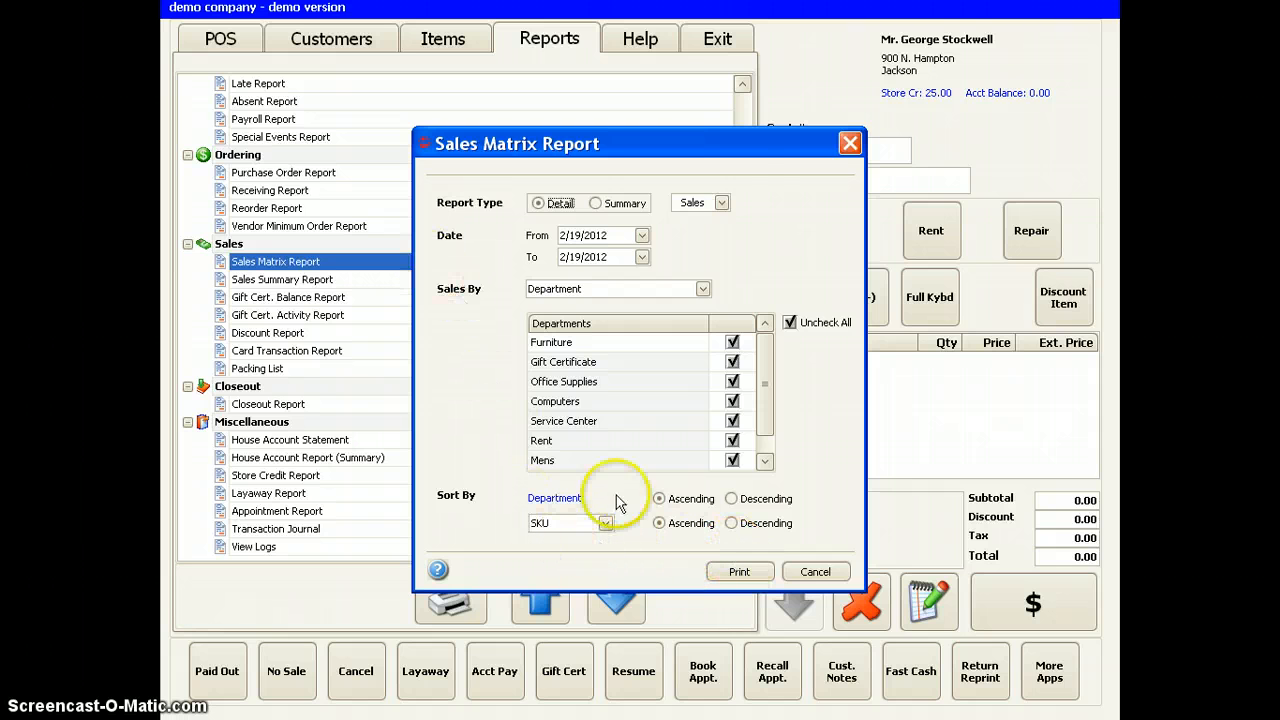
left_click(814, 573)
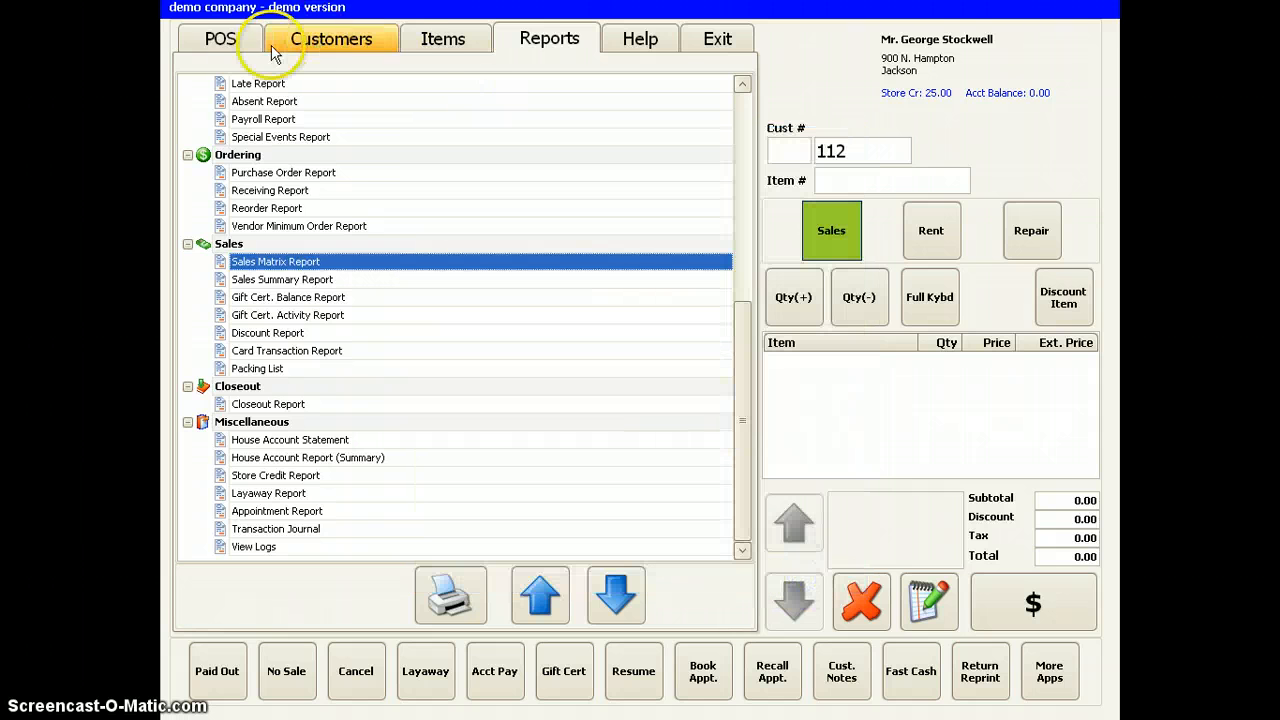
left_click(221, 40)
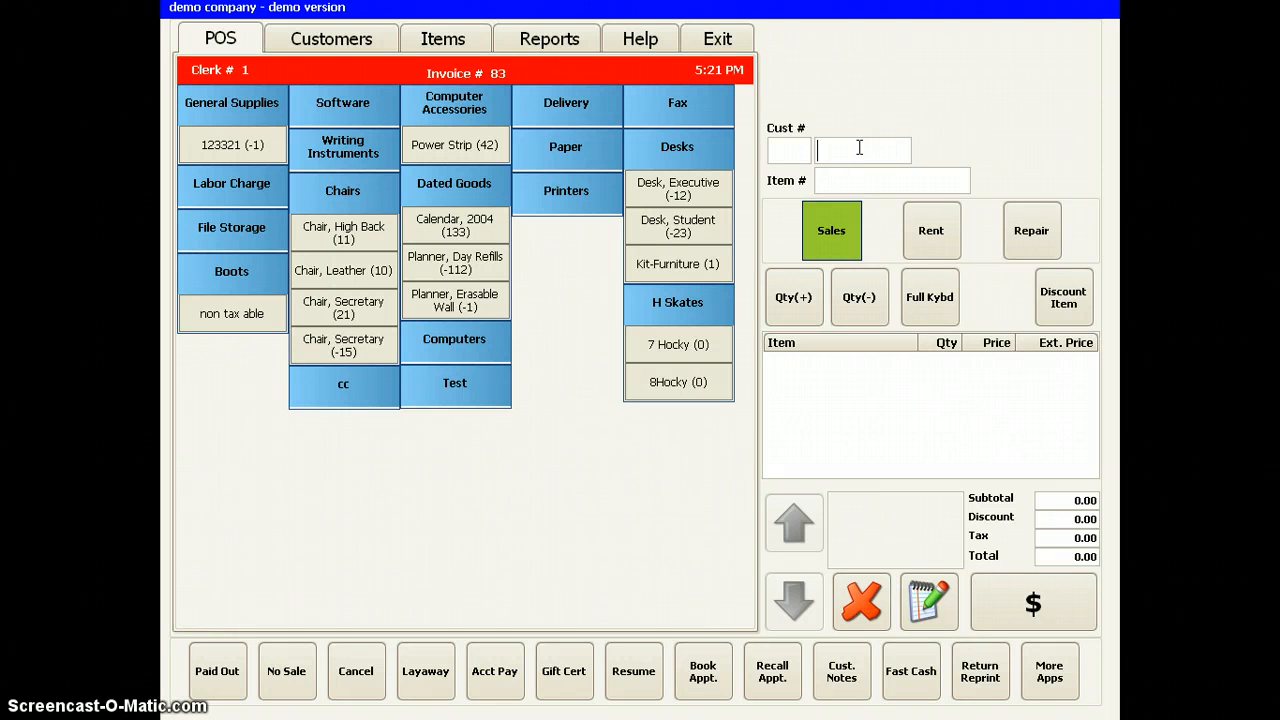
Load a customer by customer number and add items 10 (Mouse Pad) and 14 (Pencil, Mechanical) to the sale
key("Return")
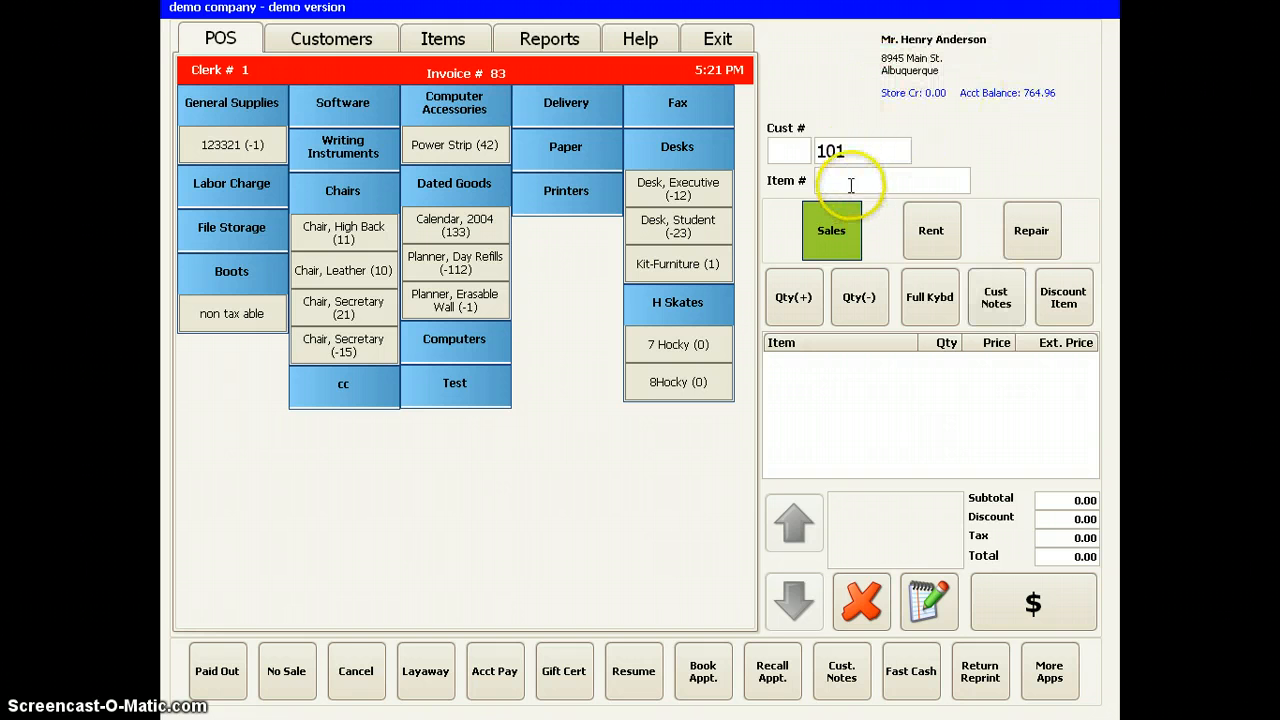
left_click(847, 181)
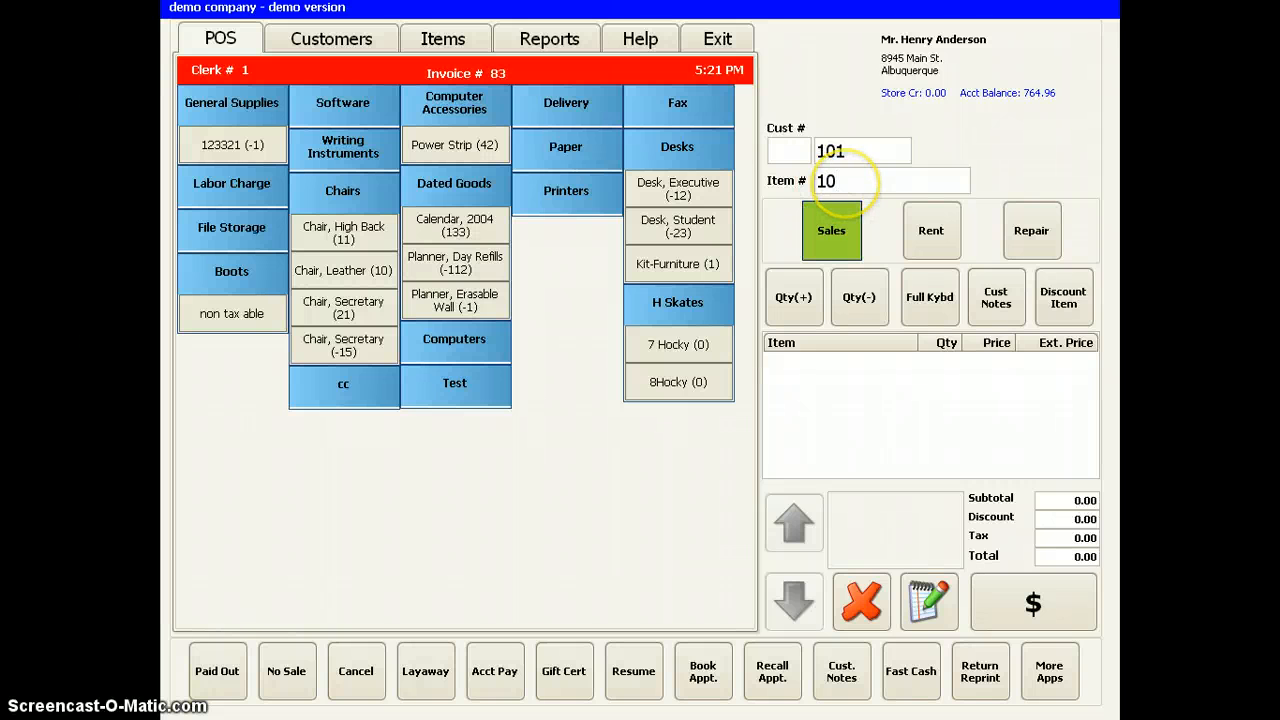
type("10")
key("Return")
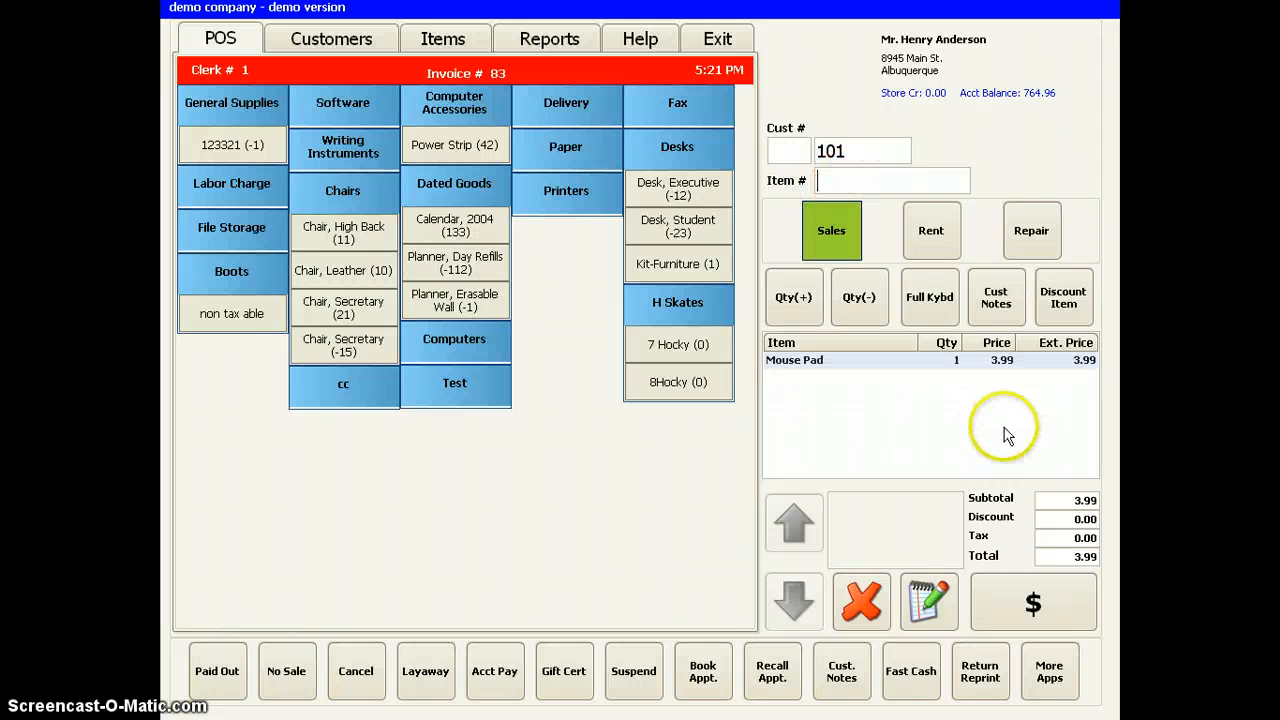
left_click(864, 178)
type("14")
key("Return")
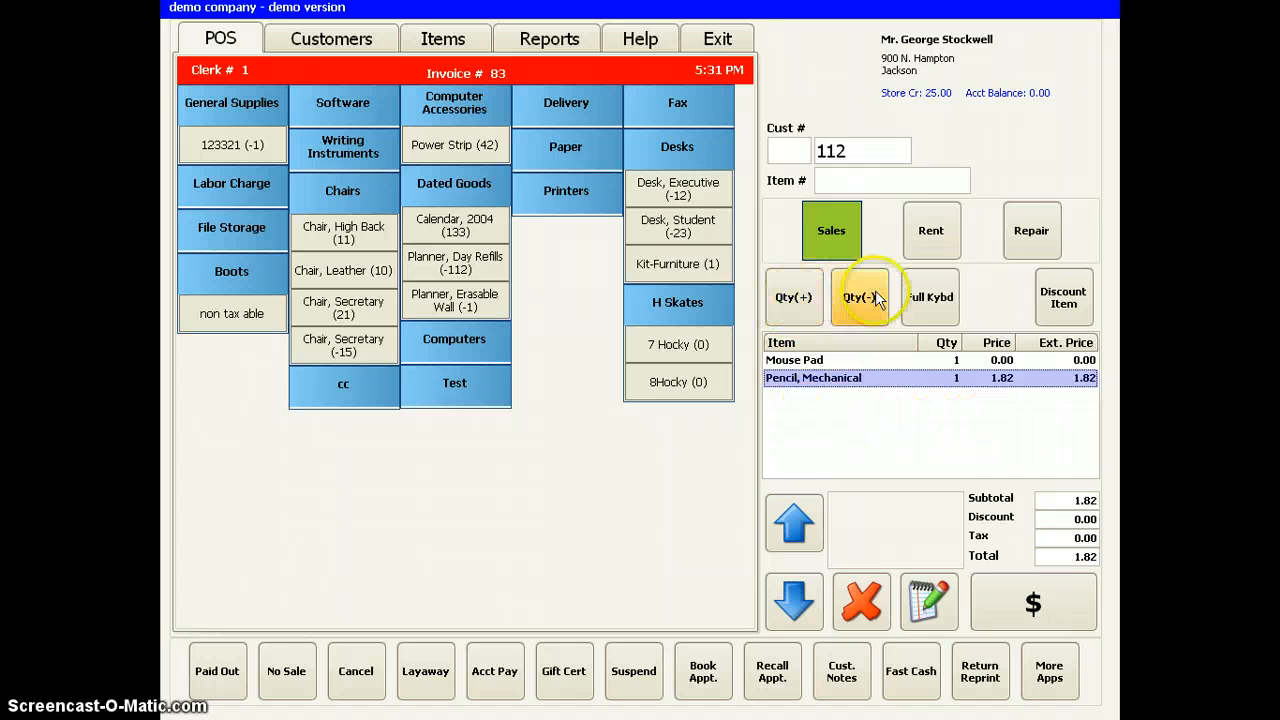
Raise the quantity of the Pencil, Mechanical line in the sale to 11
left_click(794, 300)
left_click(794, 300)
left_click(794, 300)
left_click(794, 300)
left_click(794, 300)
left_click(794, 300)
left_click(794, 300)
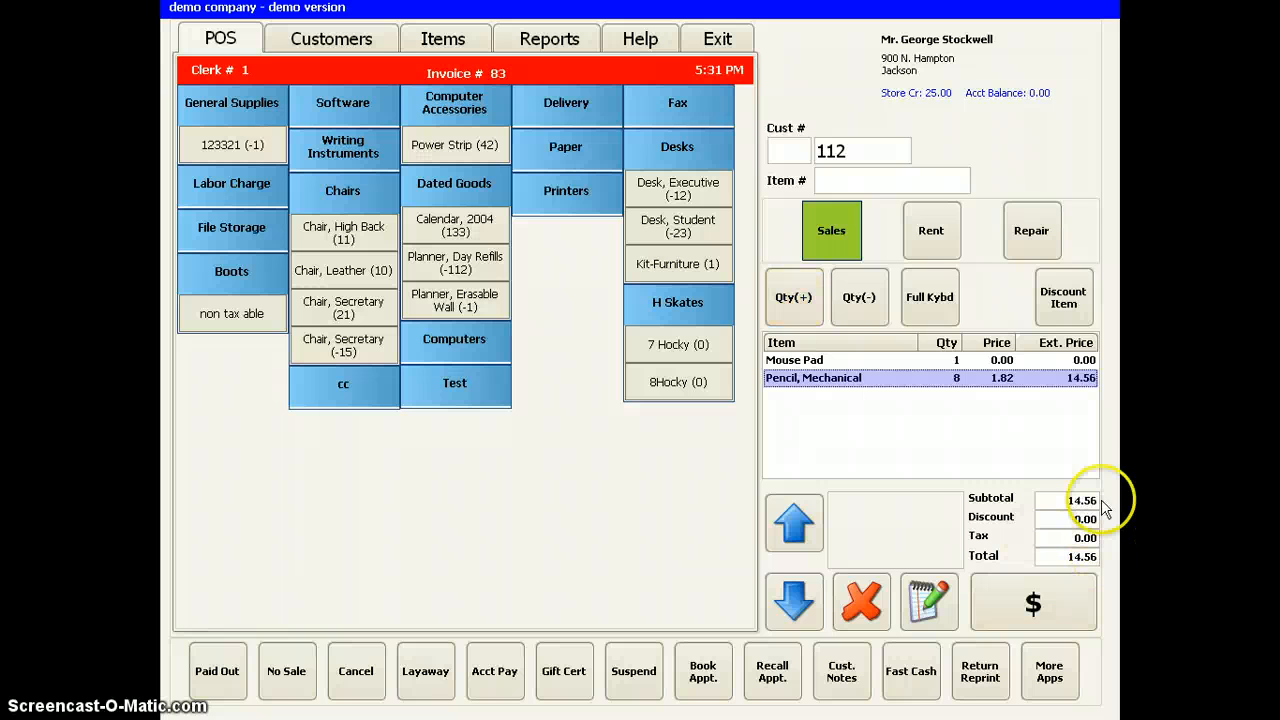
left_click(805, 305)
left_click(805, 305)
left_click(805, 305)
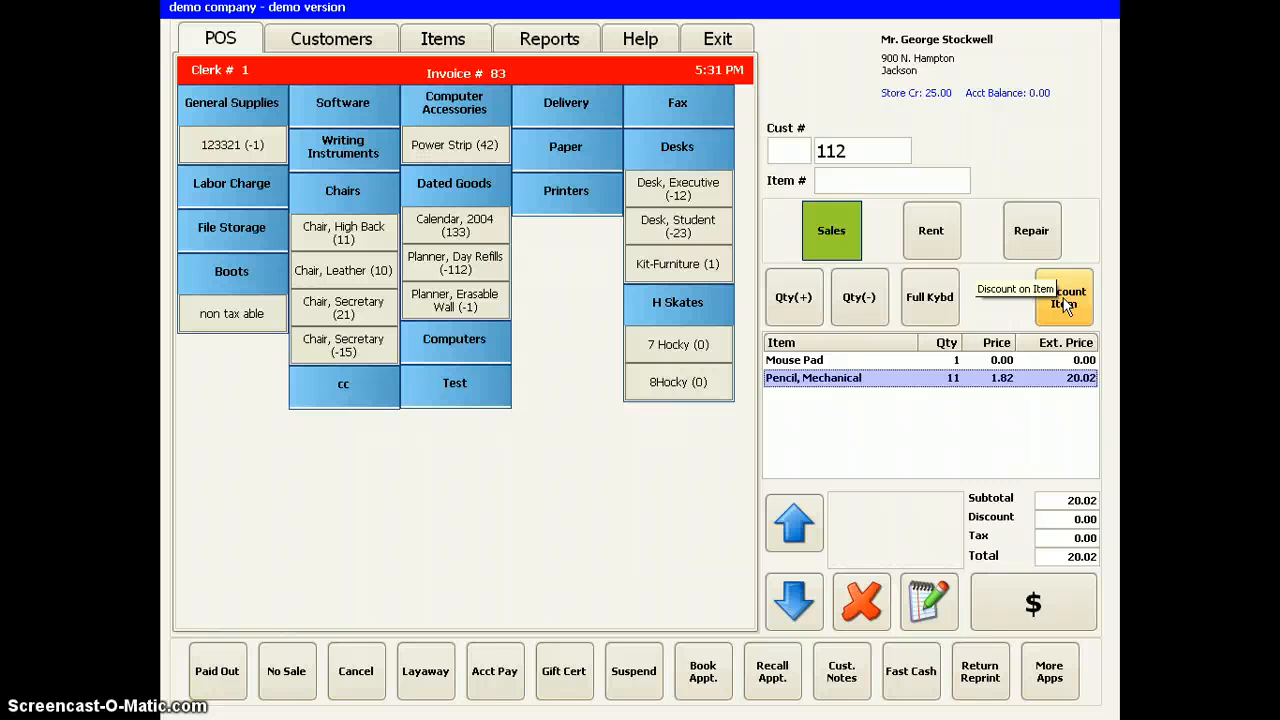
Remove the Mouse Pad line from the sale
left_click(946, 436)
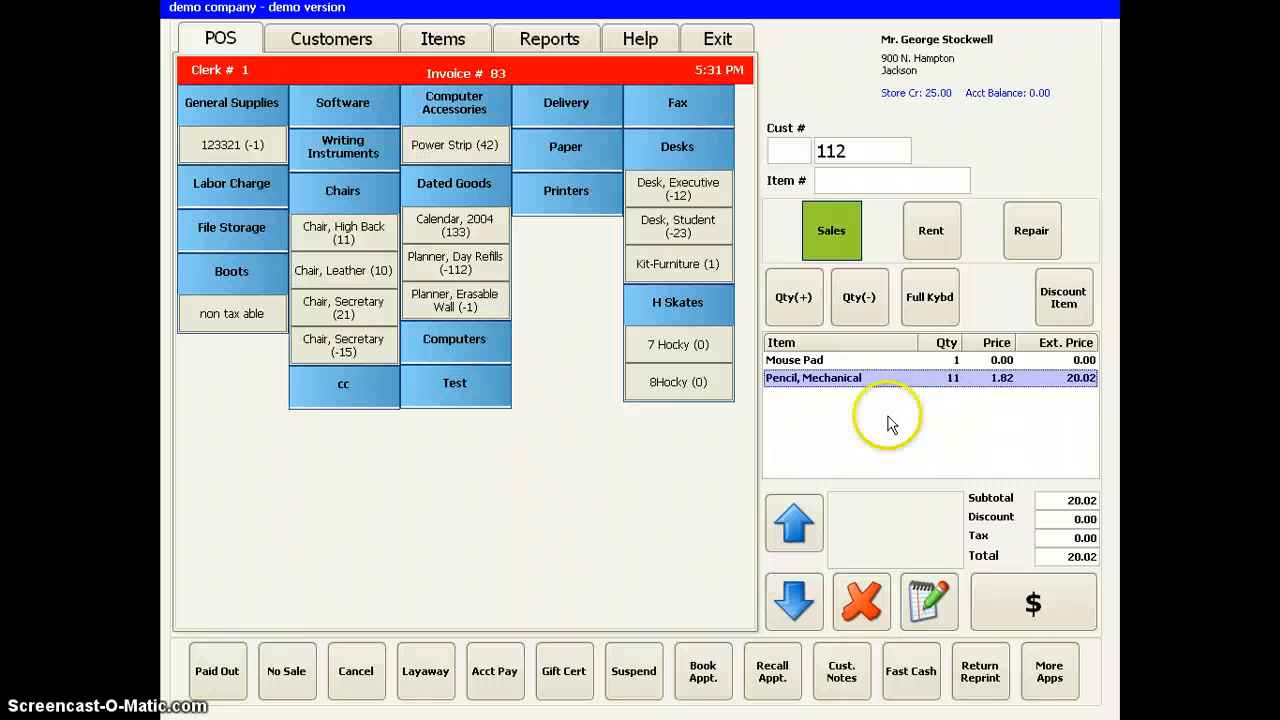
left_click(803, 359)
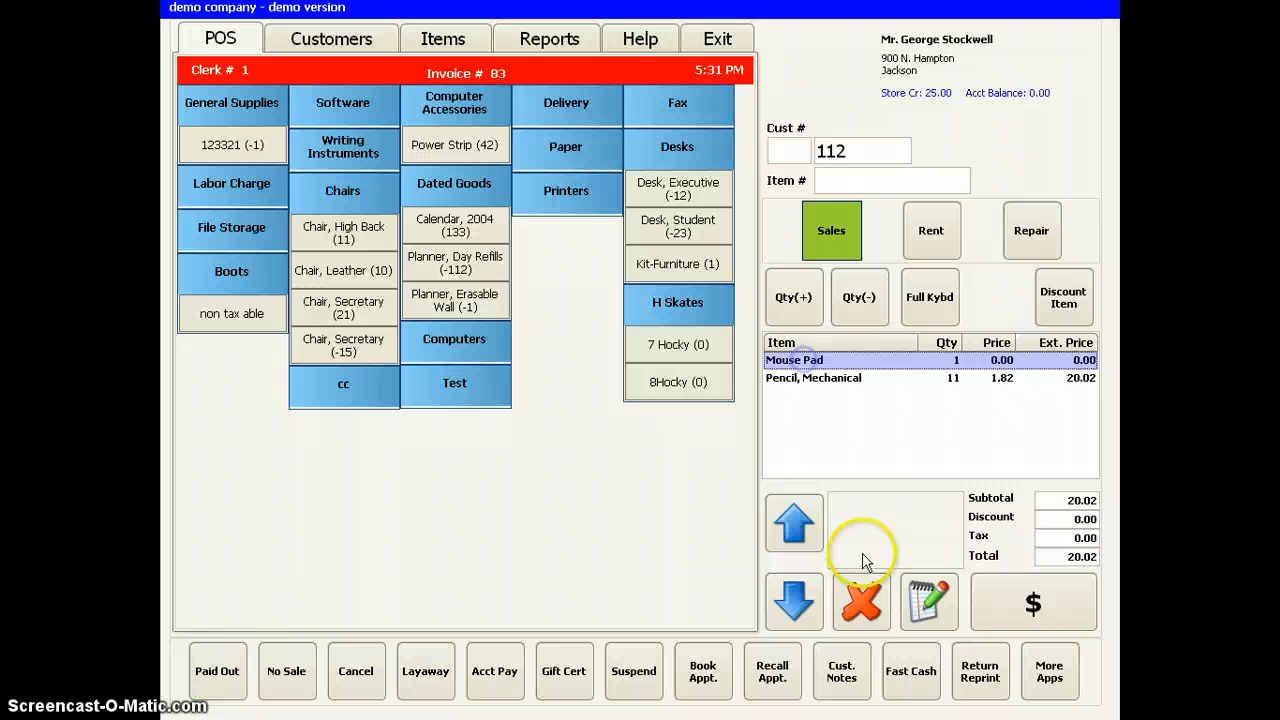
left_click(865, 604)
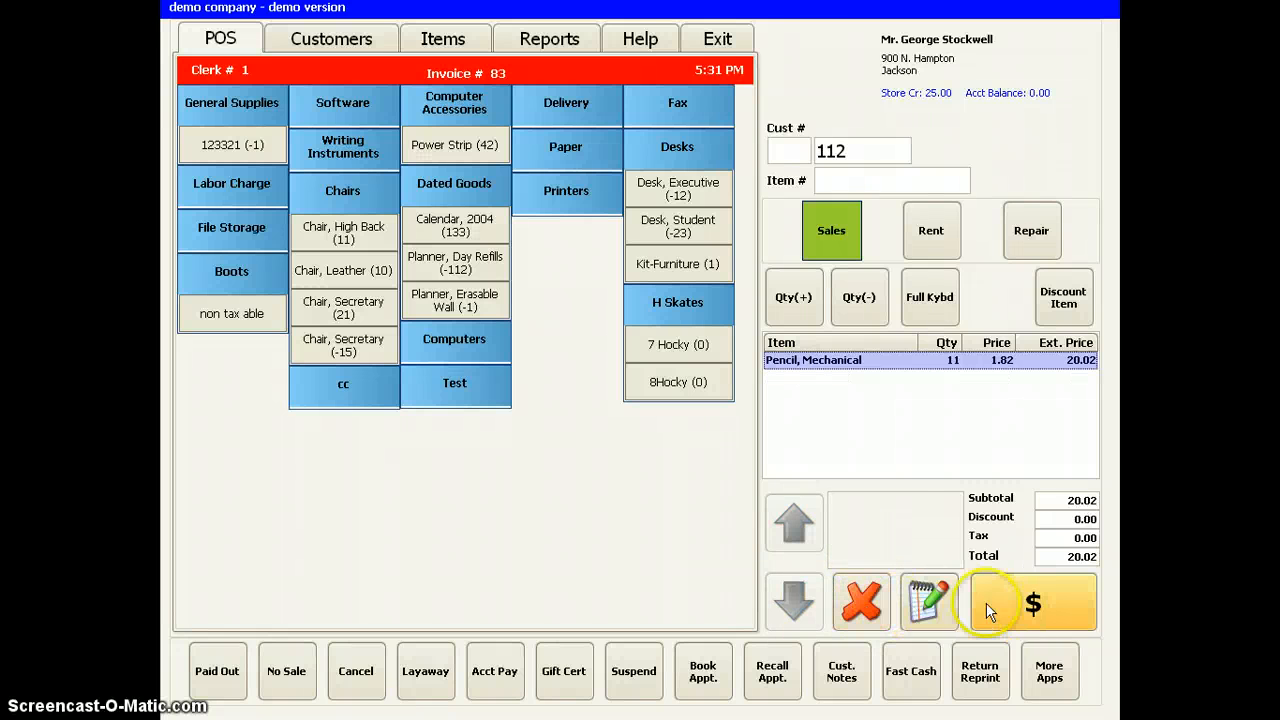
Review the editable quantity, price and discount of the Pencil, Mechanical line without saving changes
left_click(929, 603)
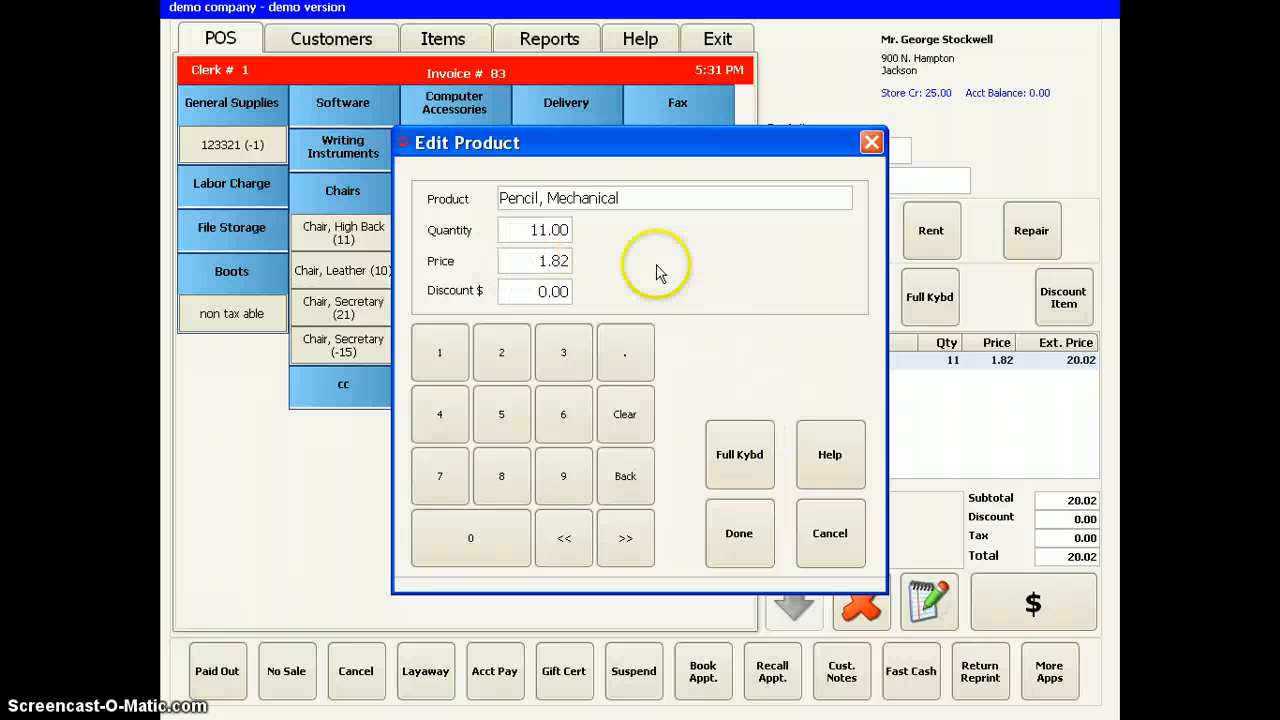
left_click(828, 536)
left_click(1033, 602)
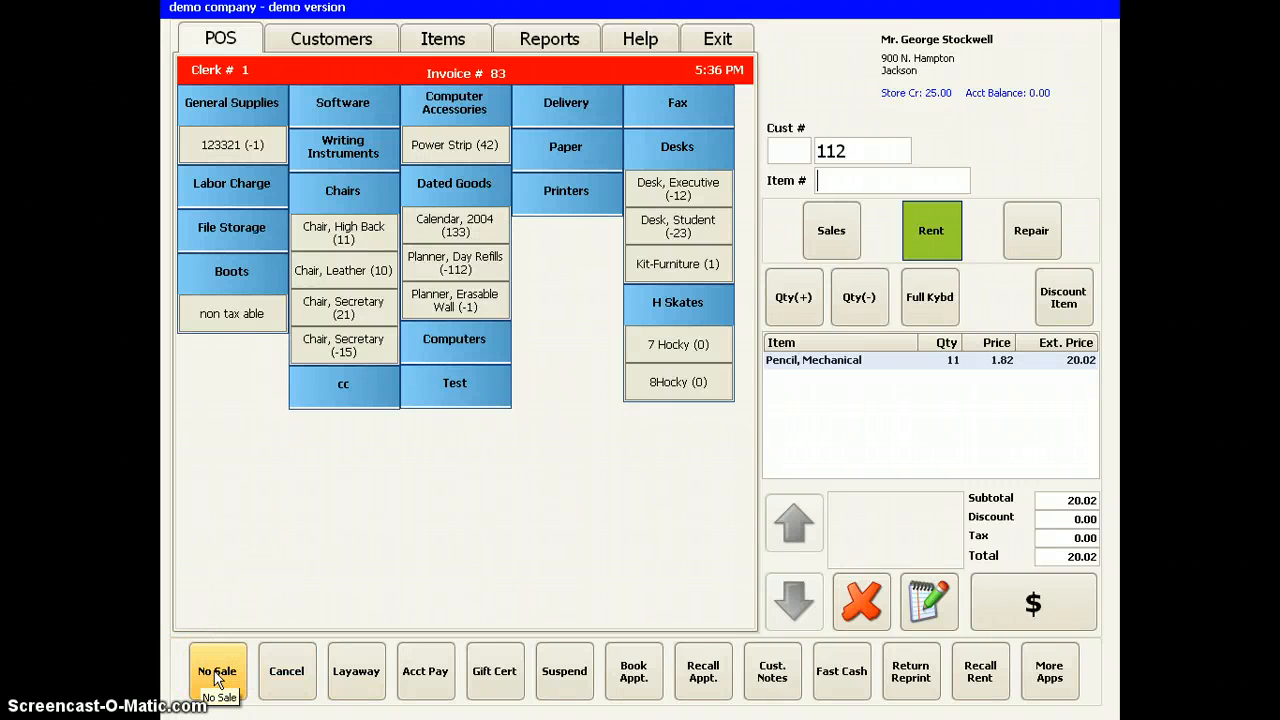
Customize the POS functions so that No Sale is not visible on the POS screen
left_click(1045, 670)
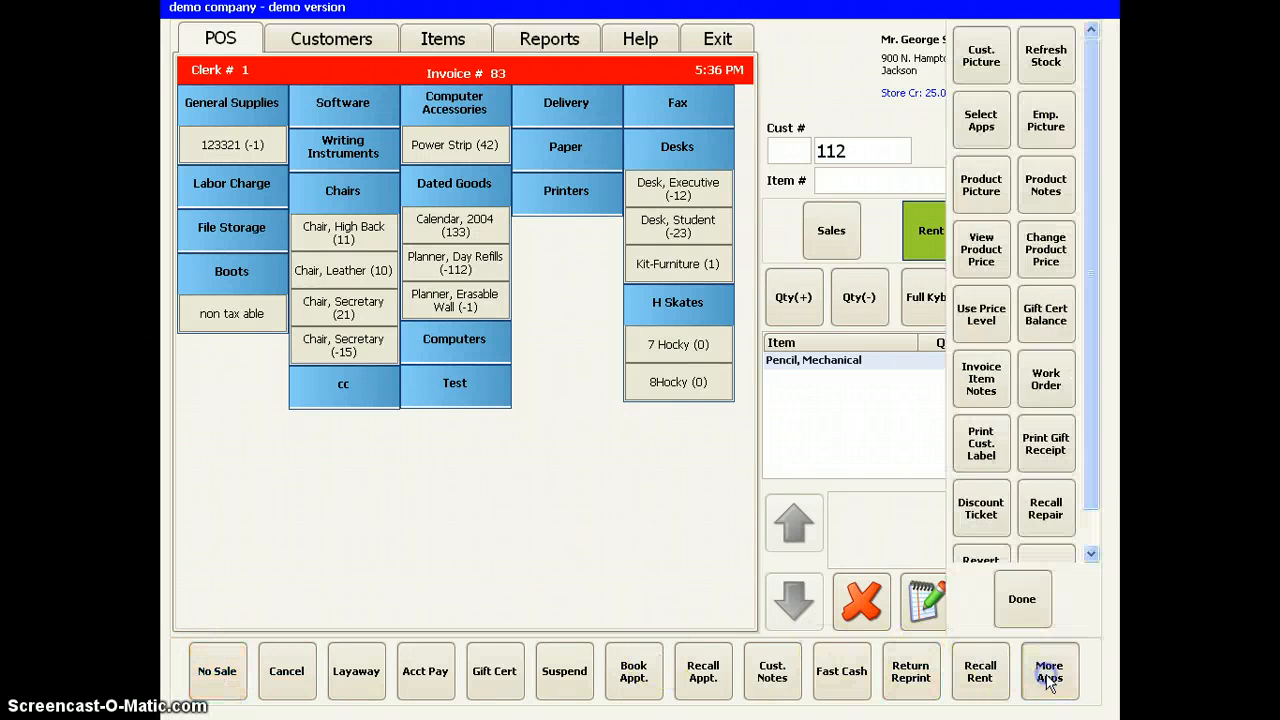
left_click(990, 120)
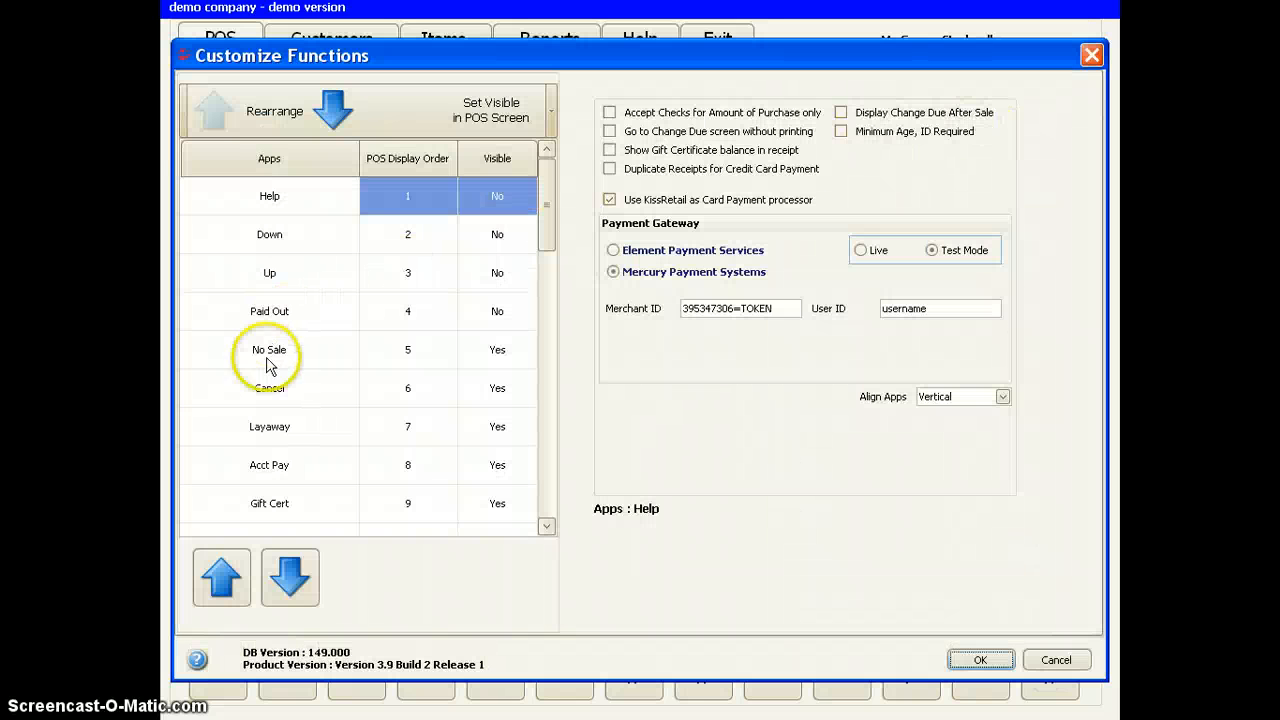
left_click(283, 360)
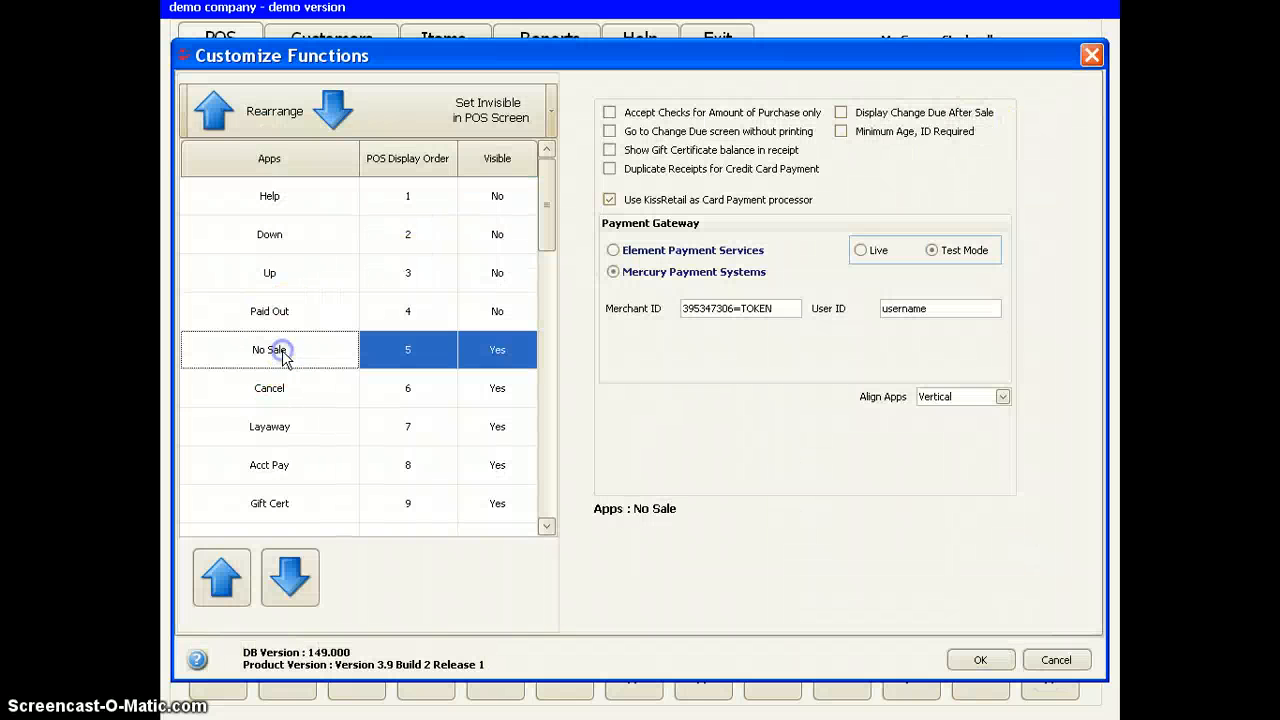
left_click(479, 117)
left_click(976, 660)
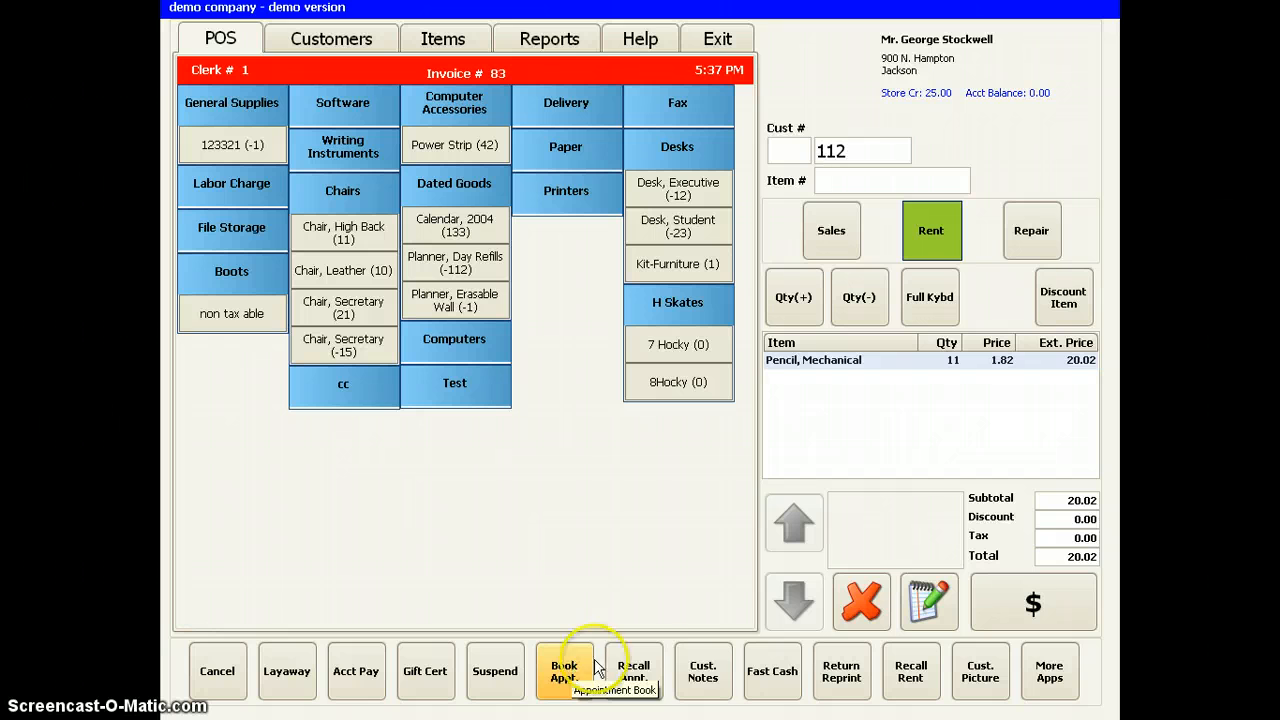
Examine the additional POS functions available beyond the main function row, and close the list
left_click(660, 567)
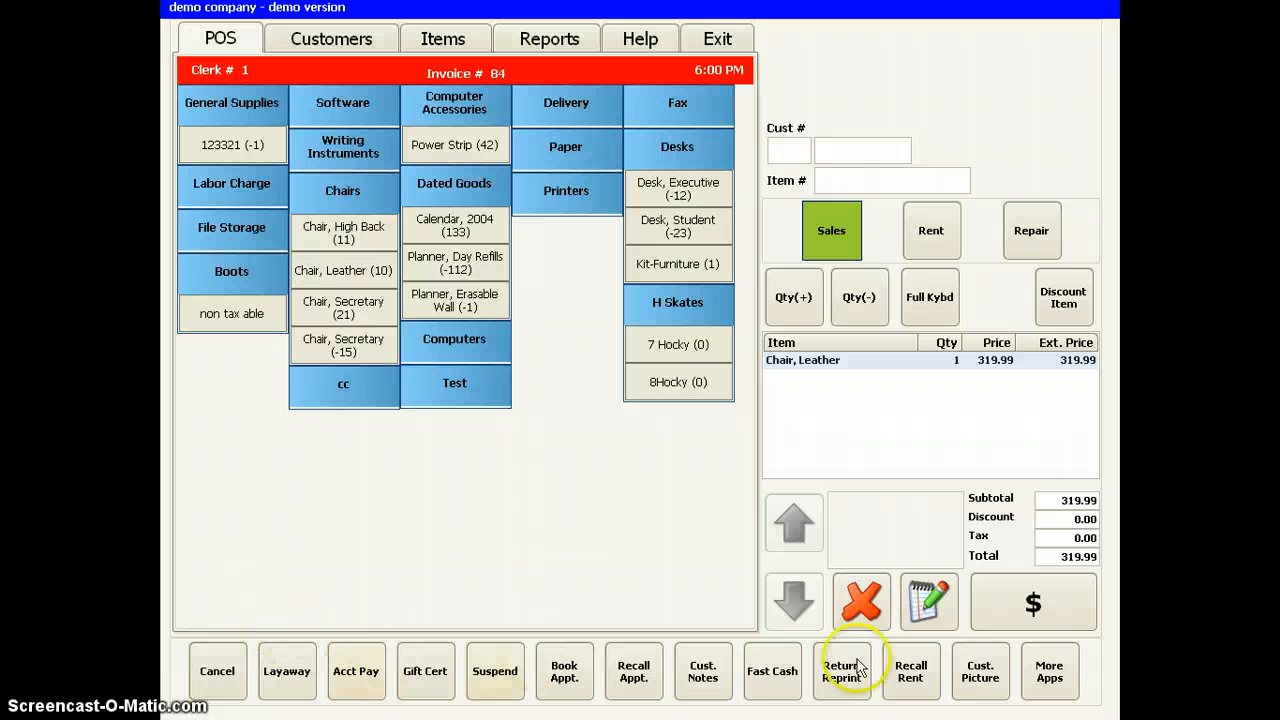
left_click(1050, 675)
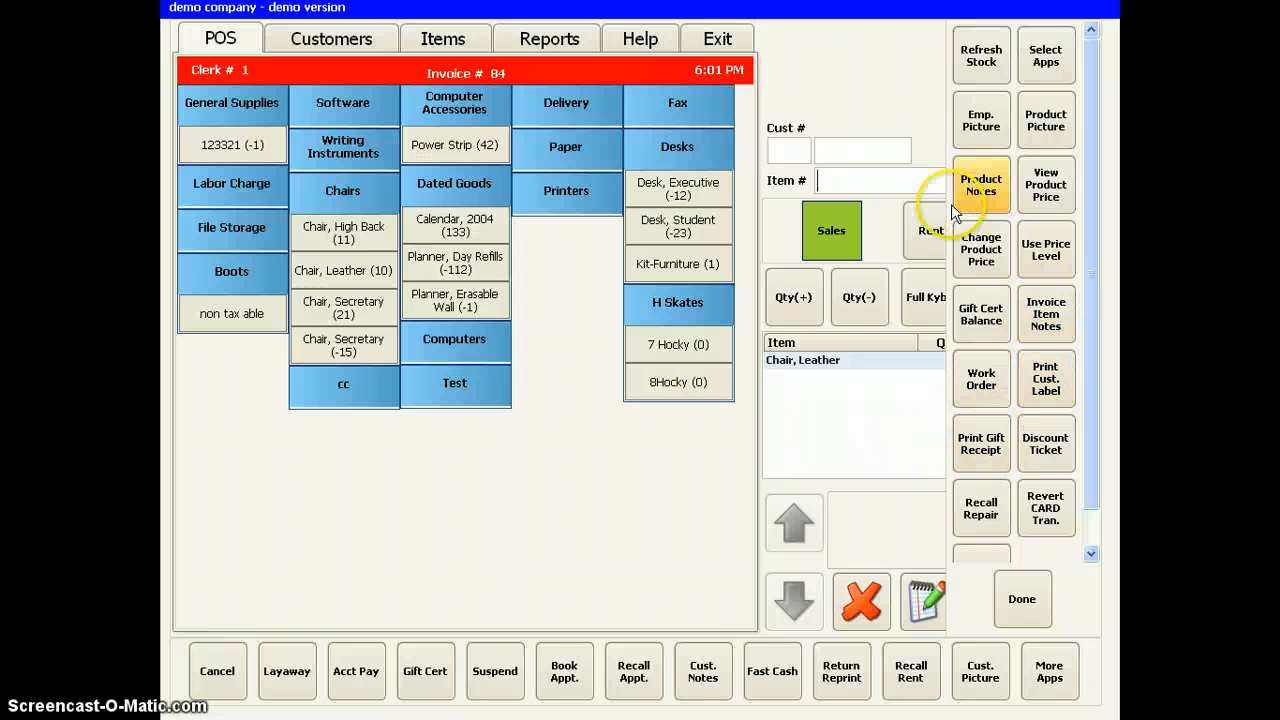
left_click(1028, 597)
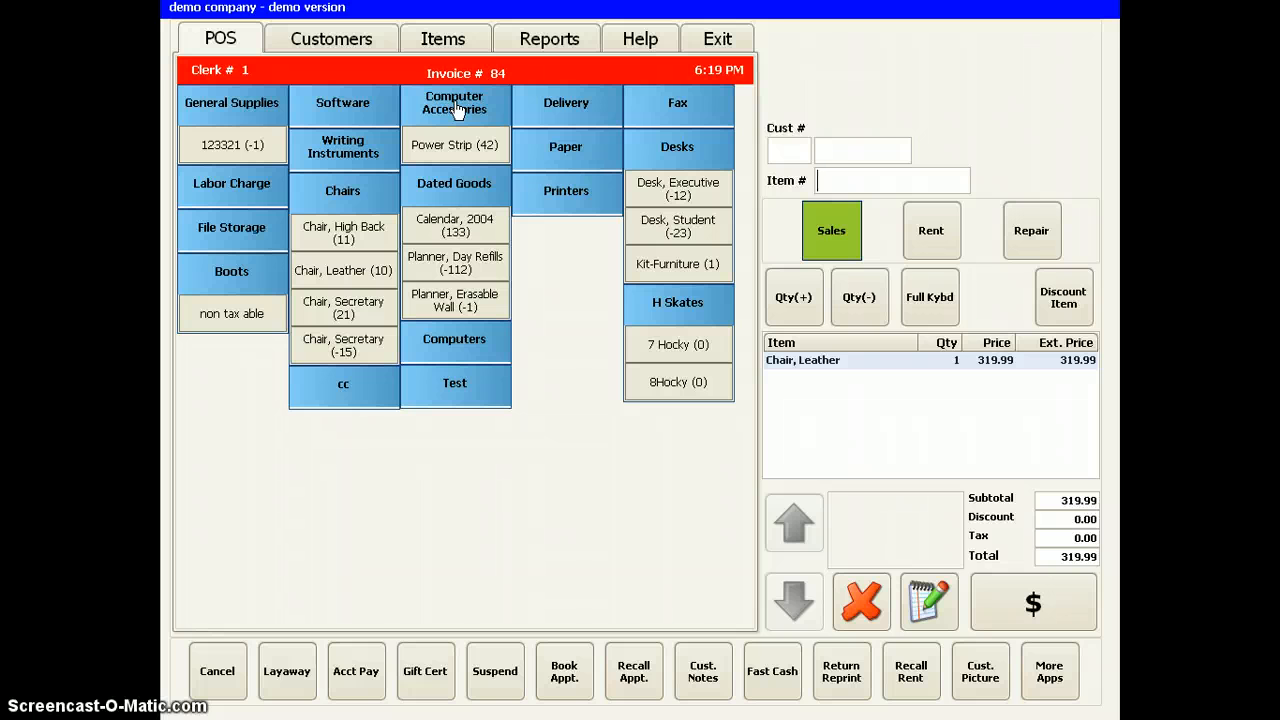
Examine the products in the Computer Accessories category without adding any, and return to the POS sales screen
left_click(455, 108)
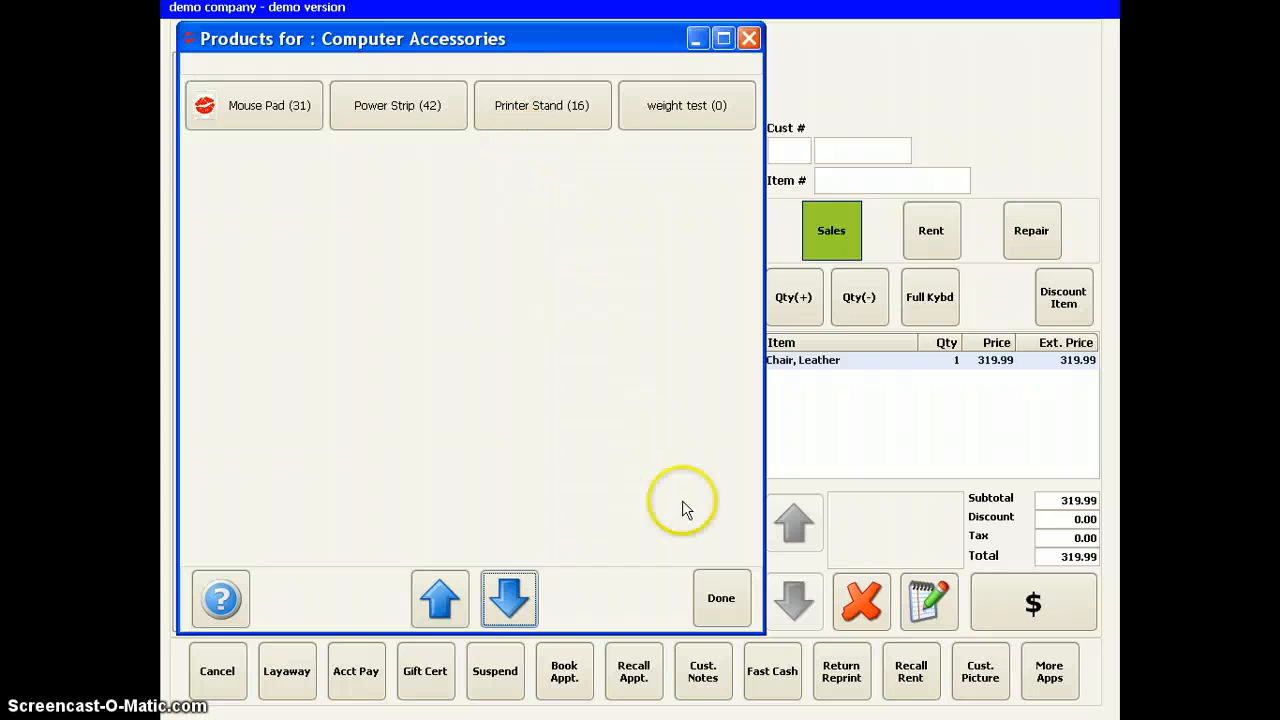
left_click(716, 604)
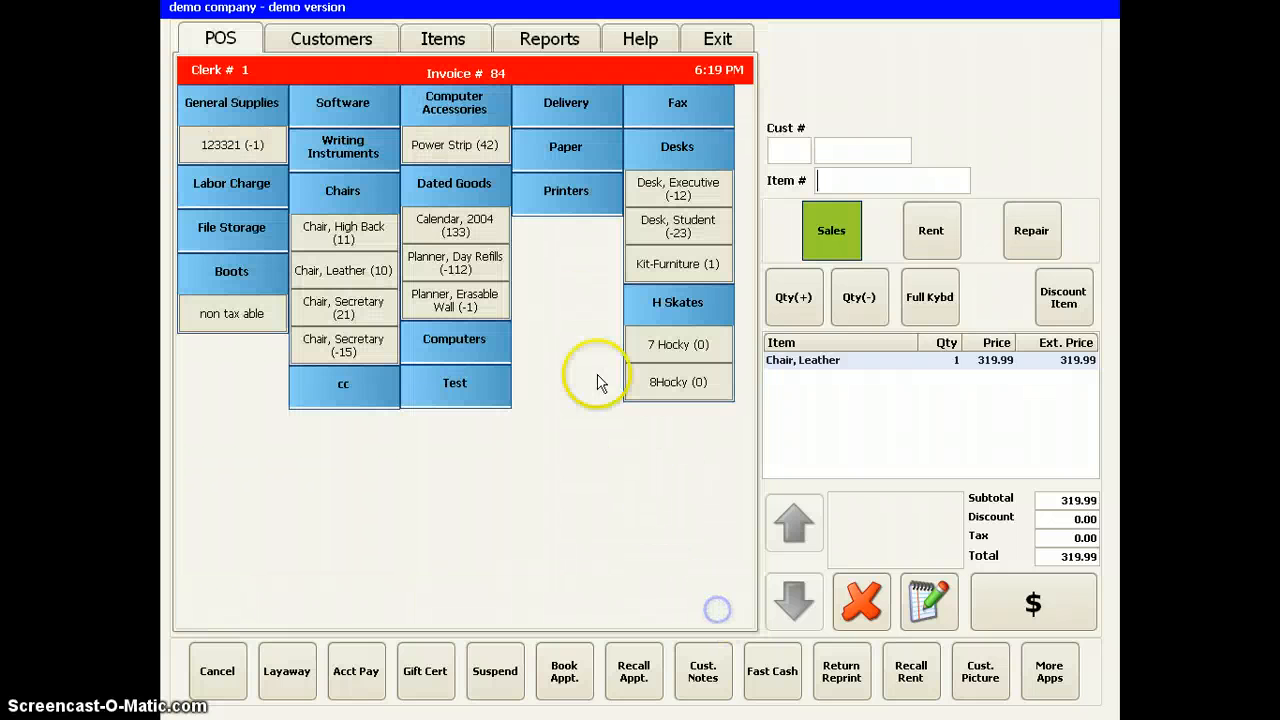
left_click(447, 108)
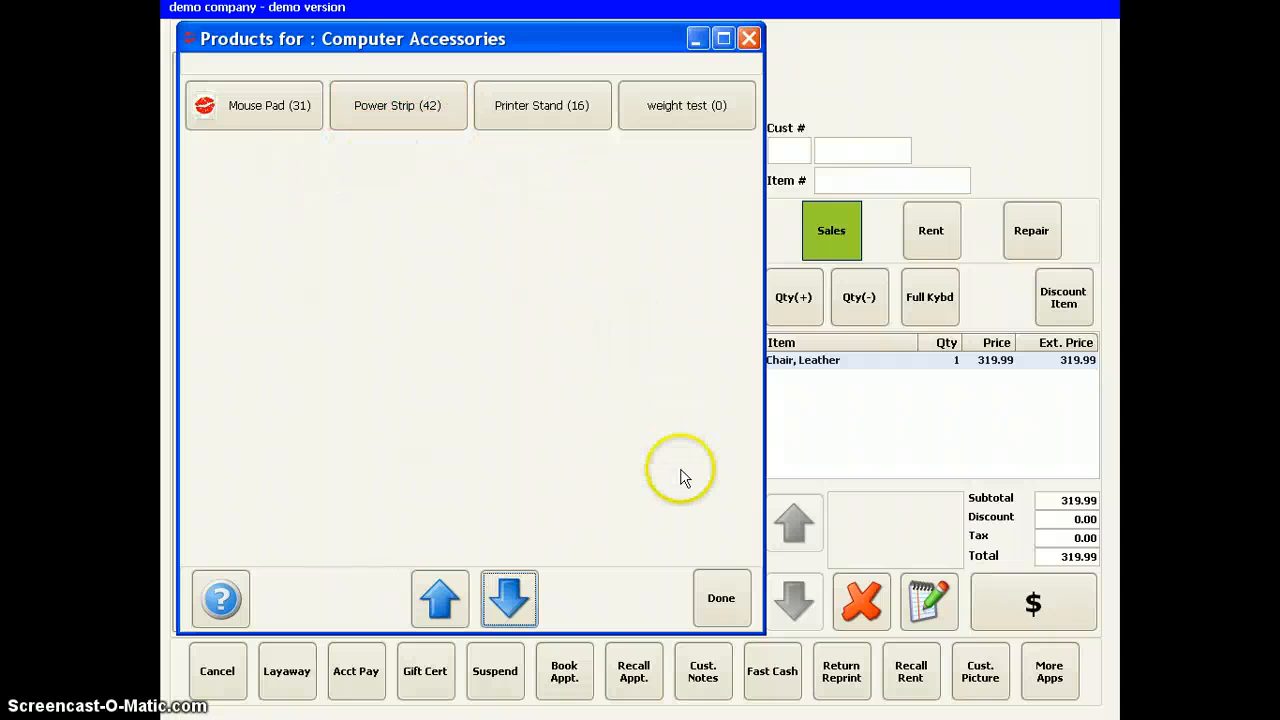
left_click(719, 596)
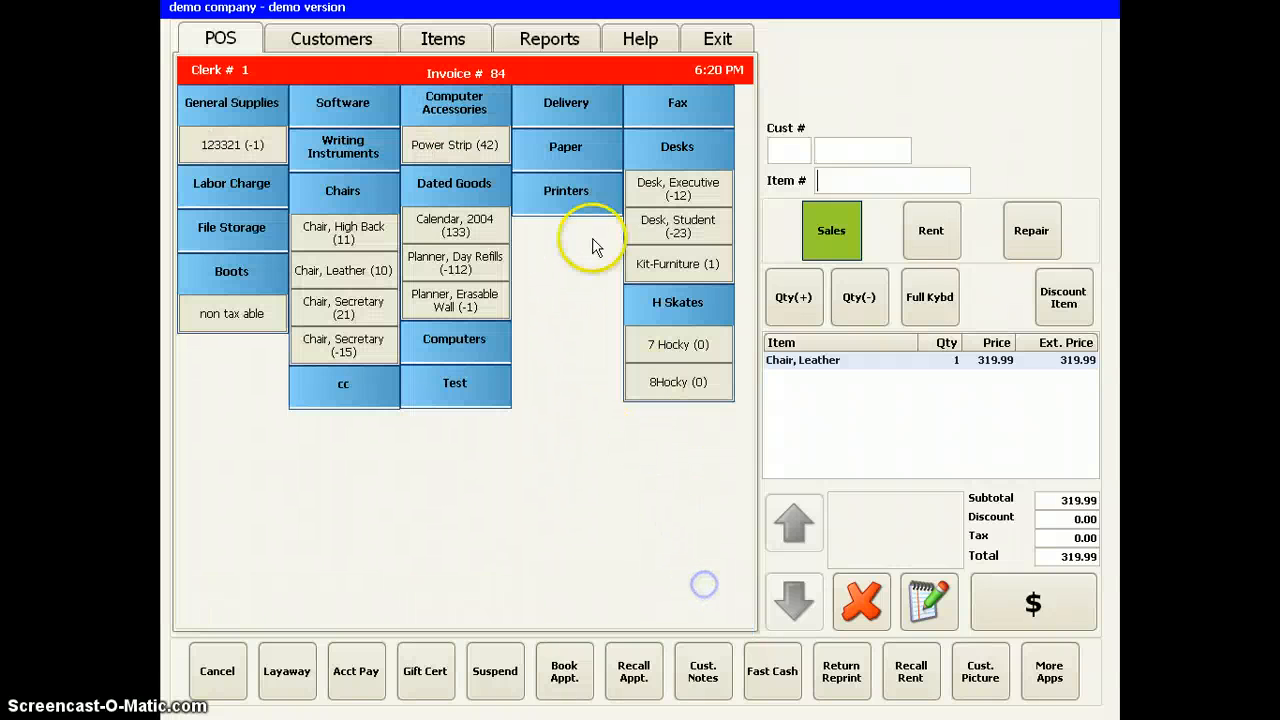
left_click(455, 118)
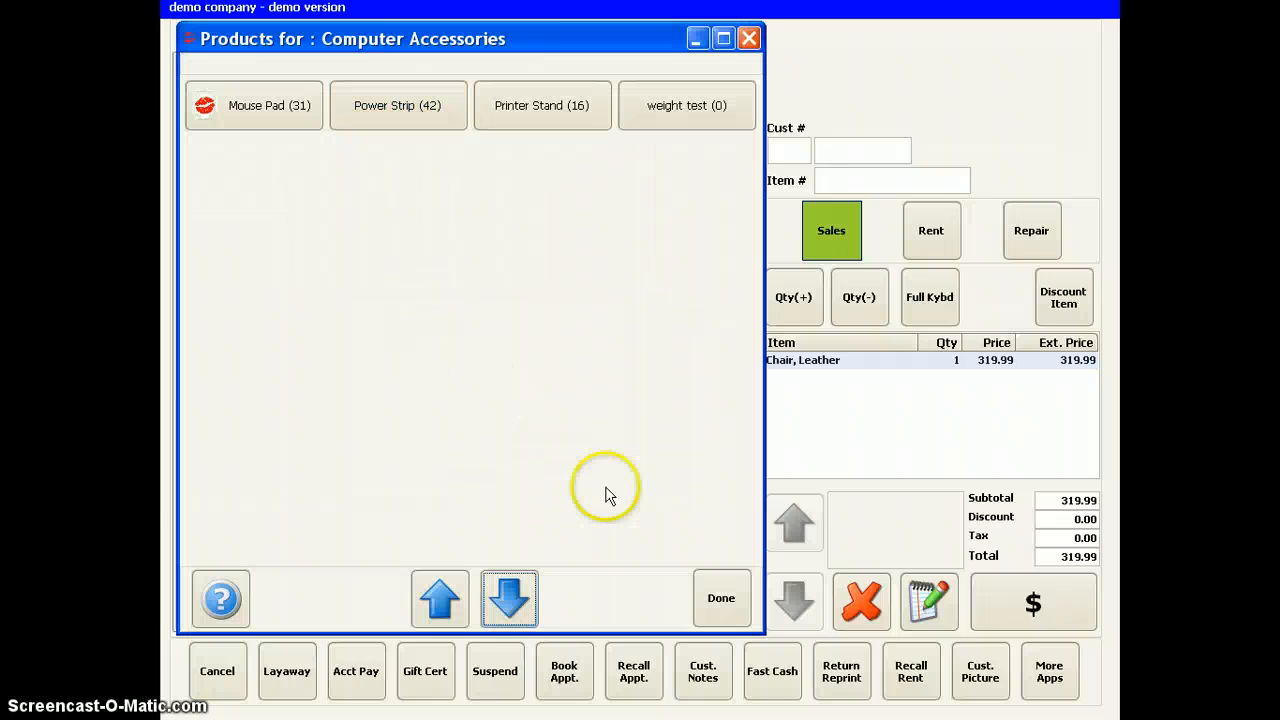
left_click(703, 594)
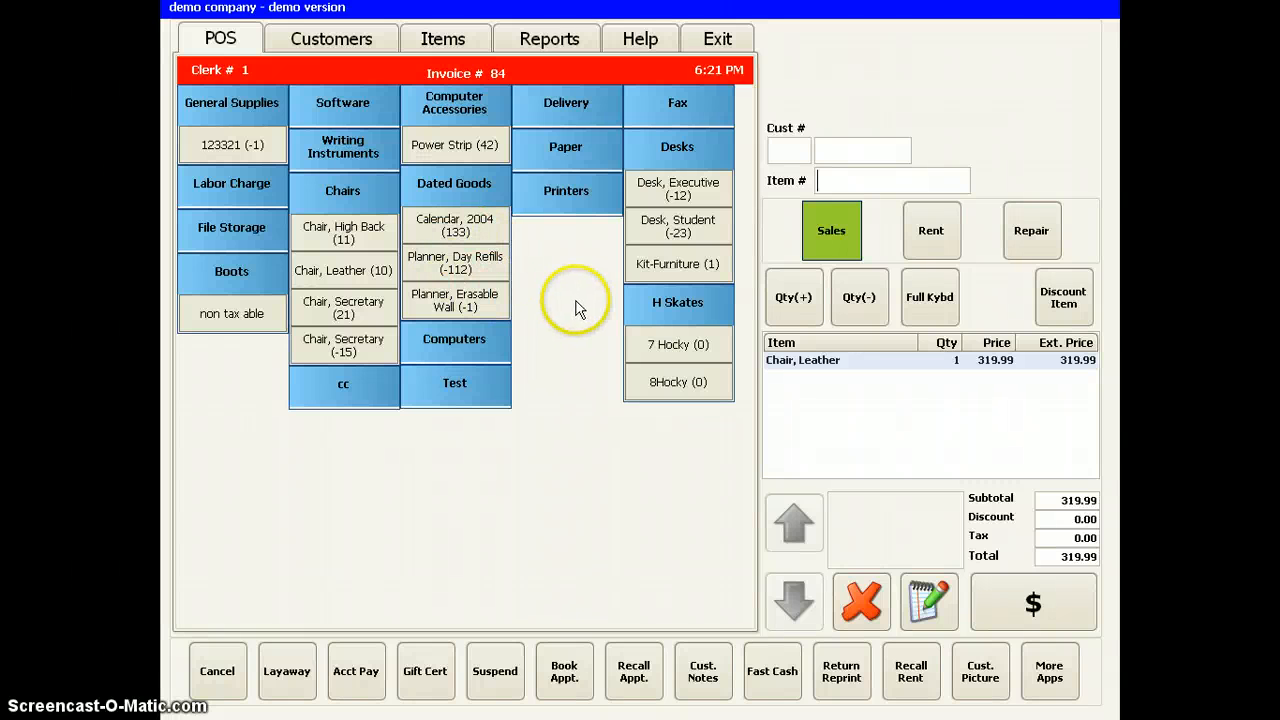
left_click(453, 105)
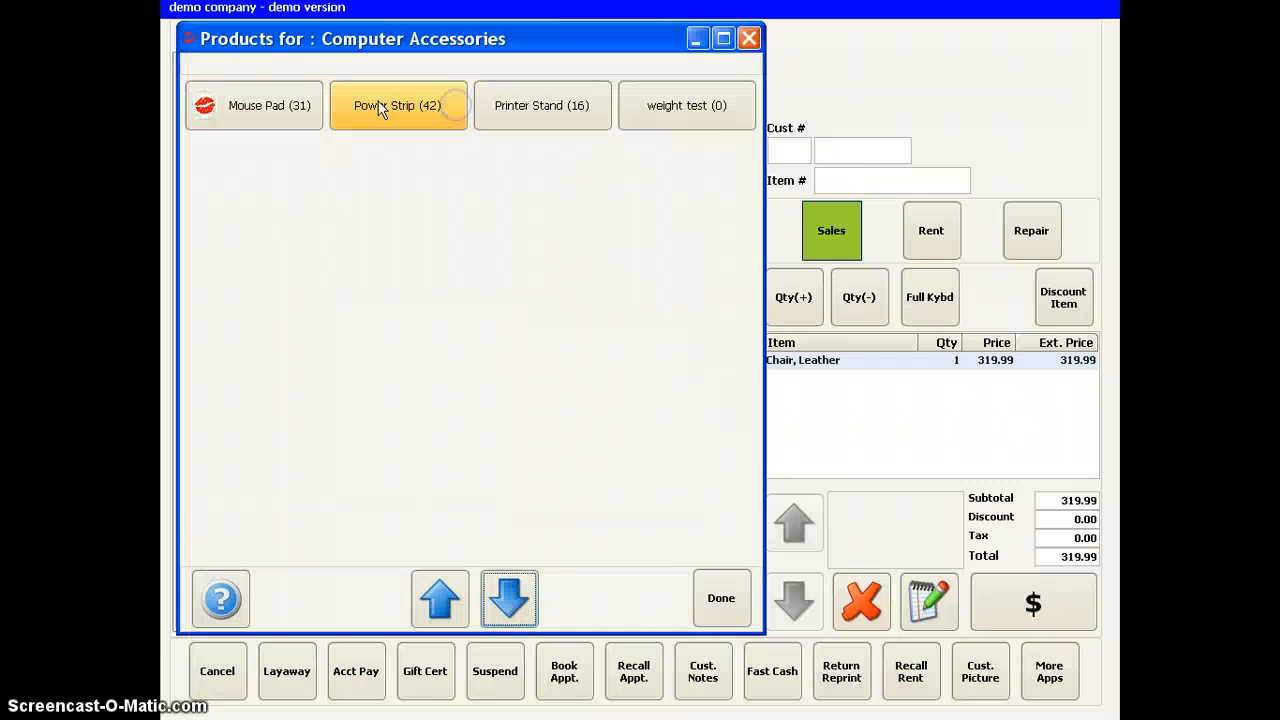
left_click(716, 605)
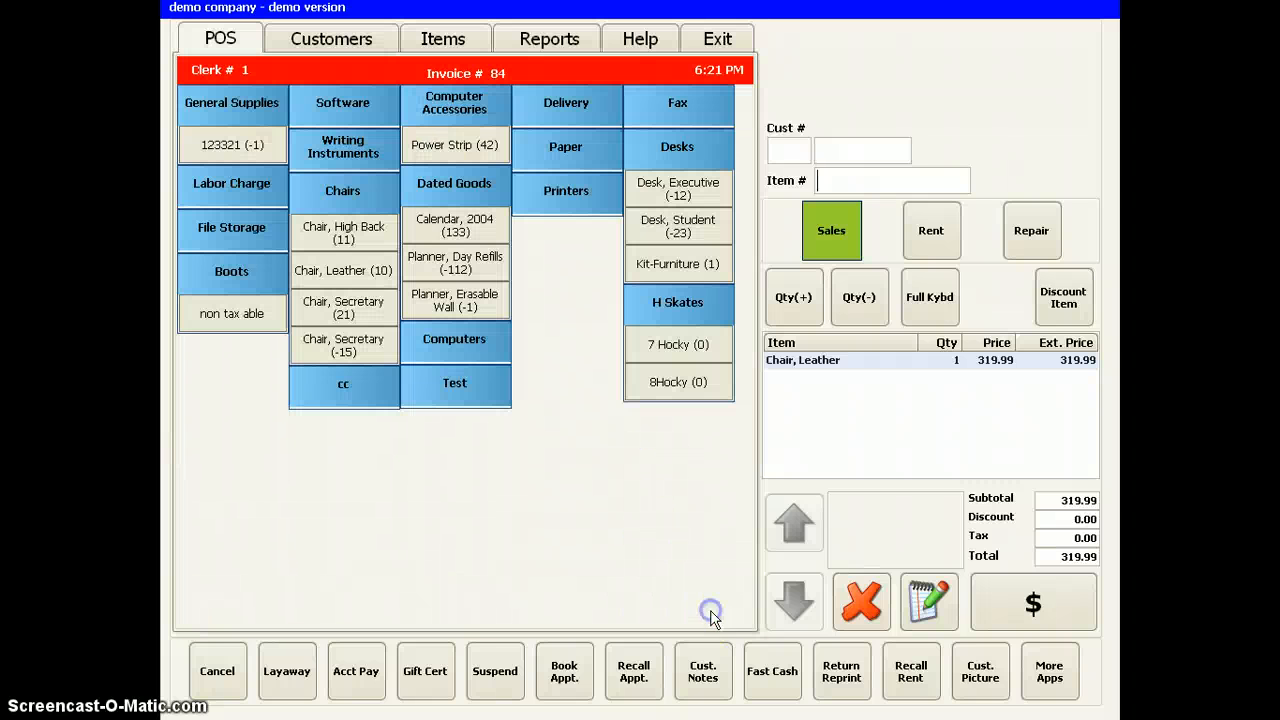
Add five Power Strips, one Desk, Student and one Desk, Executive to the sale as separate lines
left_click(461, 151)
left_click(461, 151)
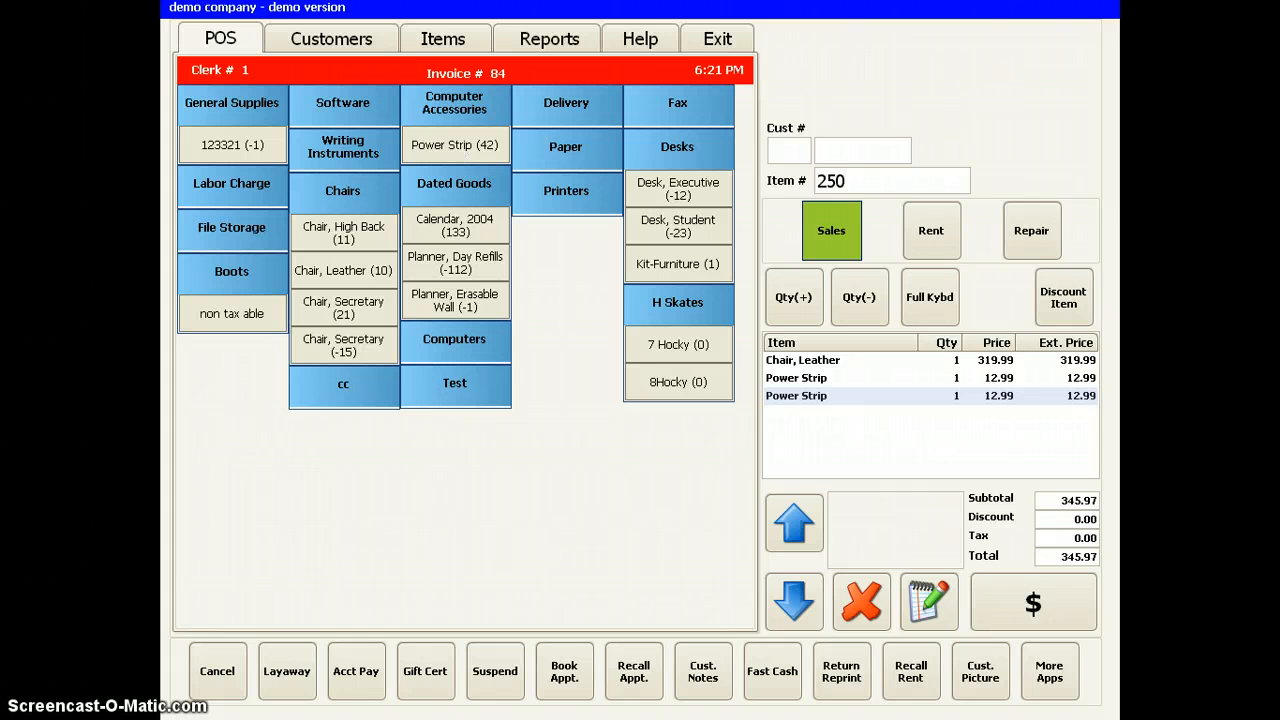
key("Return")
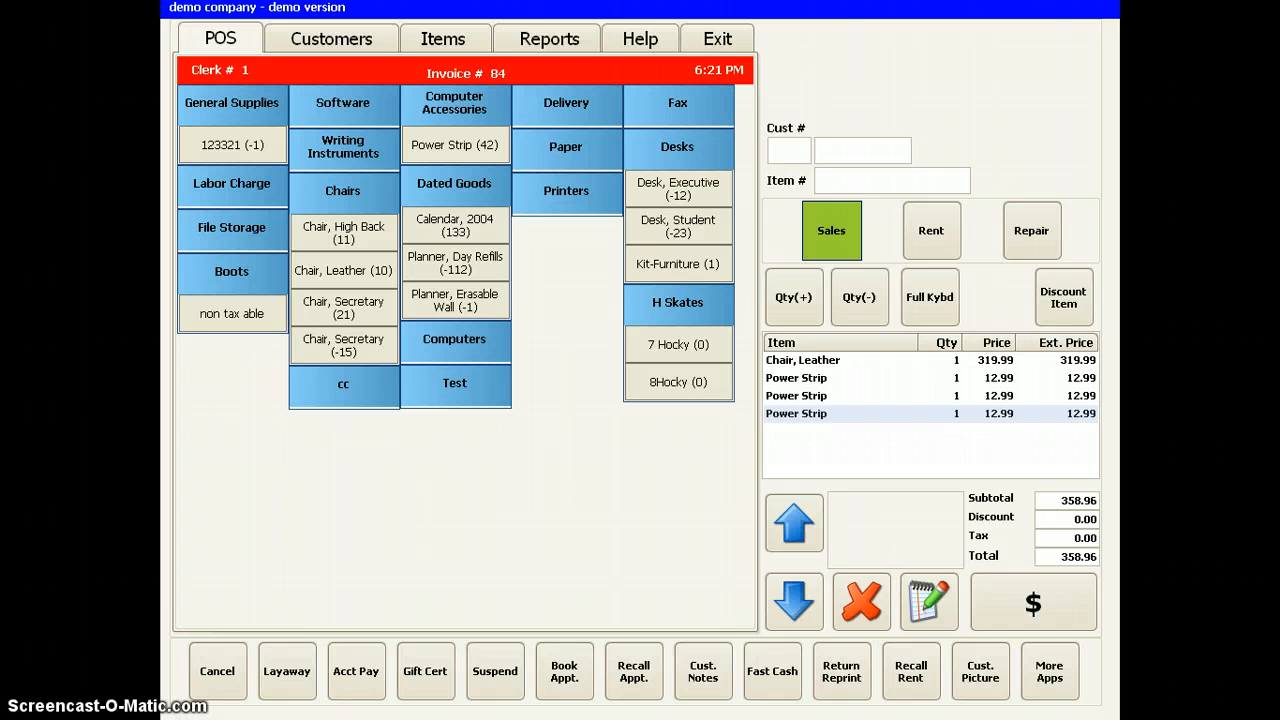
key("Return")
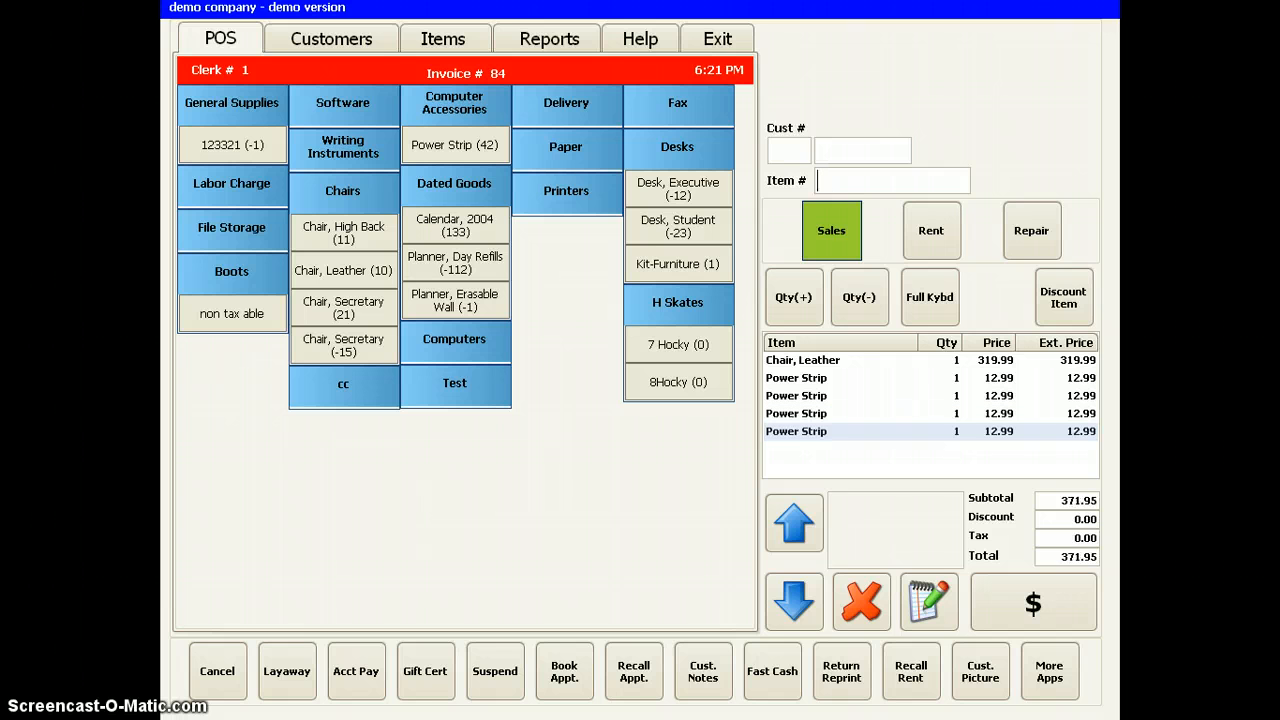
left_click(437, 148)
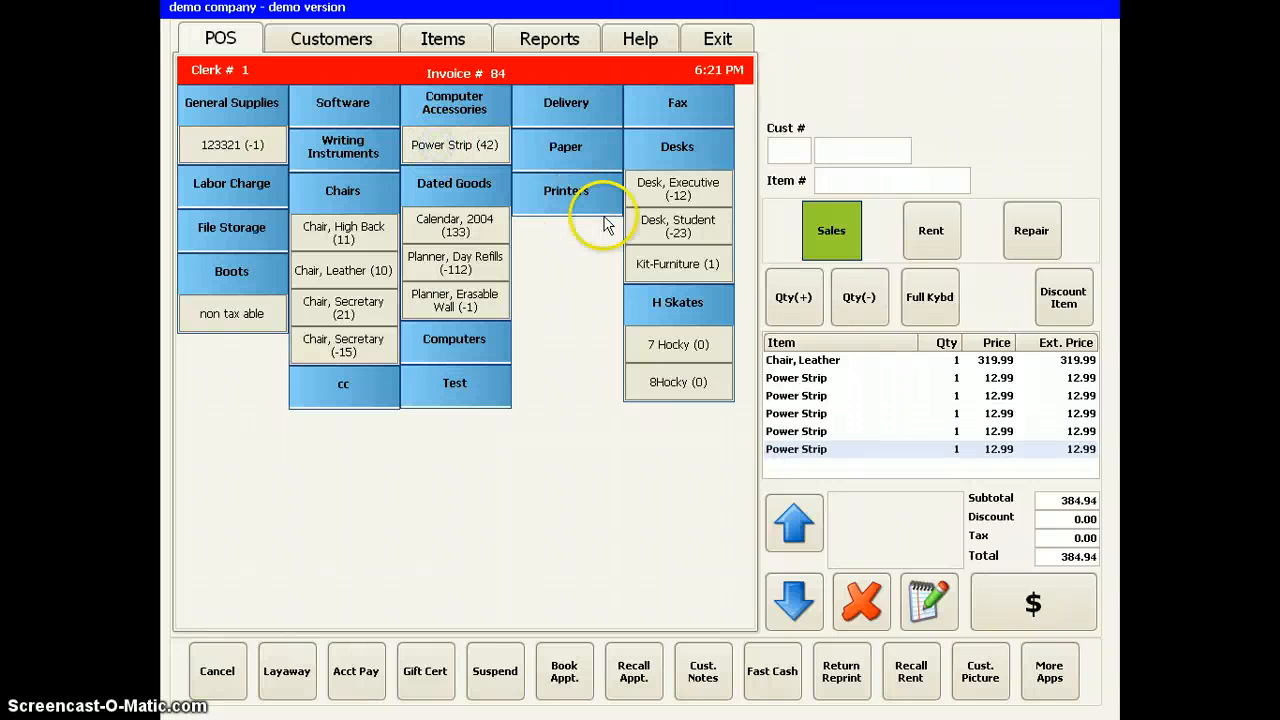
left_click(684, 222)
left_click(676, 182)
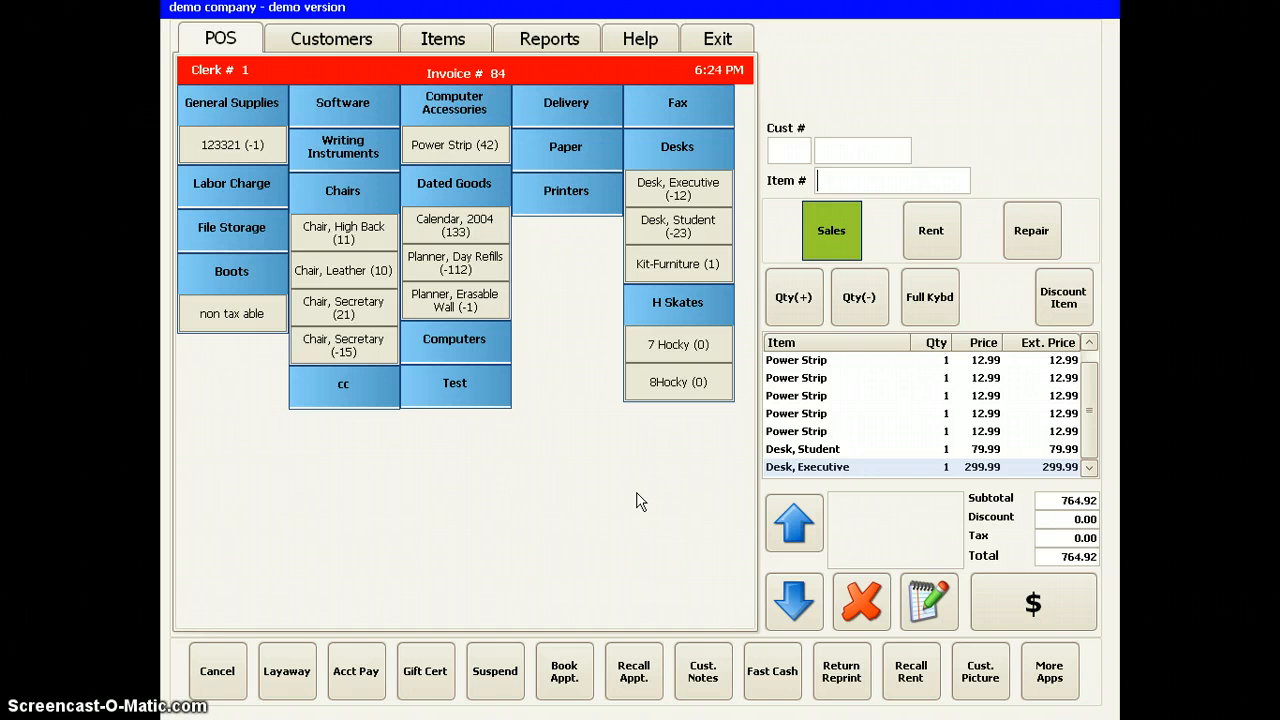
Add three more Power Strips to the sale, one from the product grid and two by item number 25
left_click(460, 146)
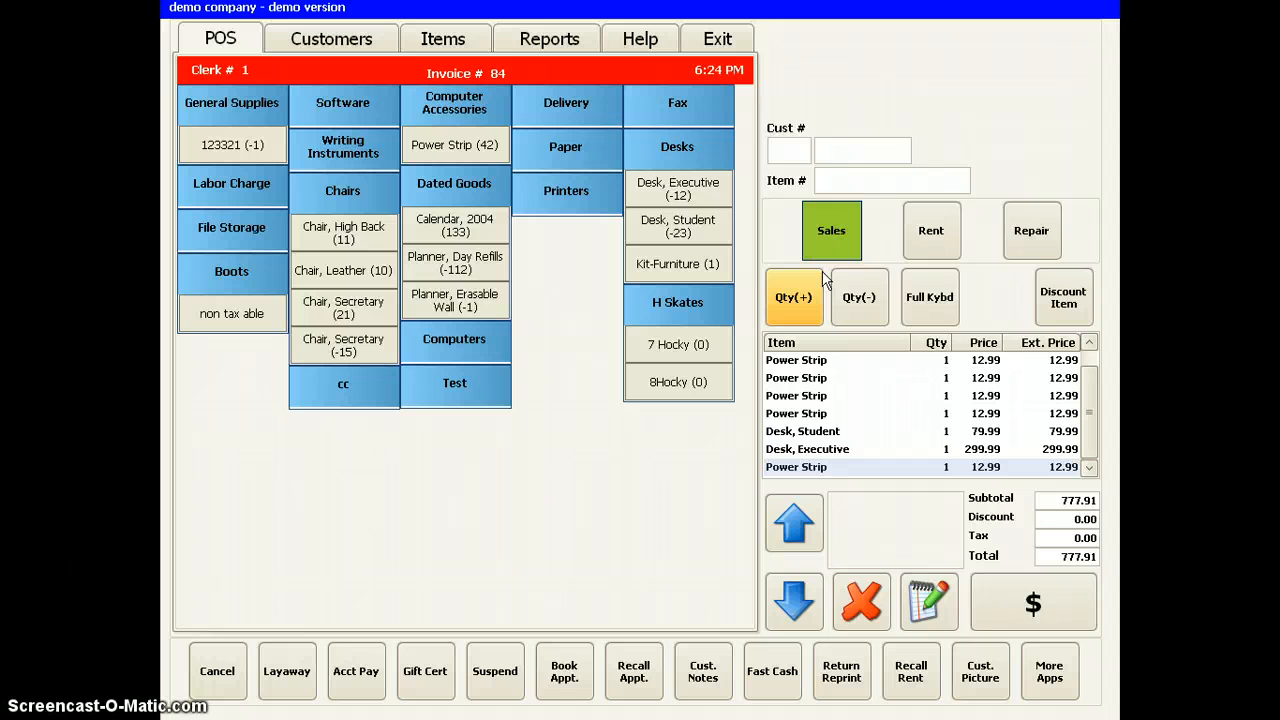
type("25")
key("Return")
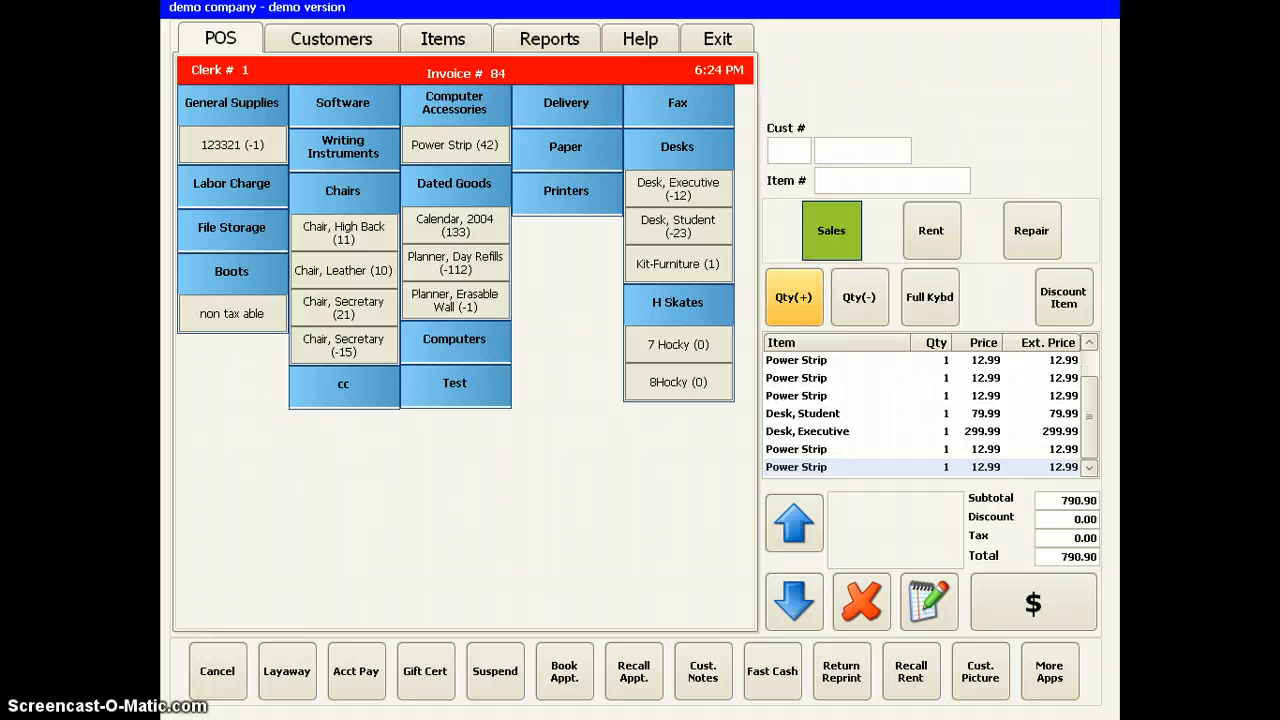
type("25")
key("Return")
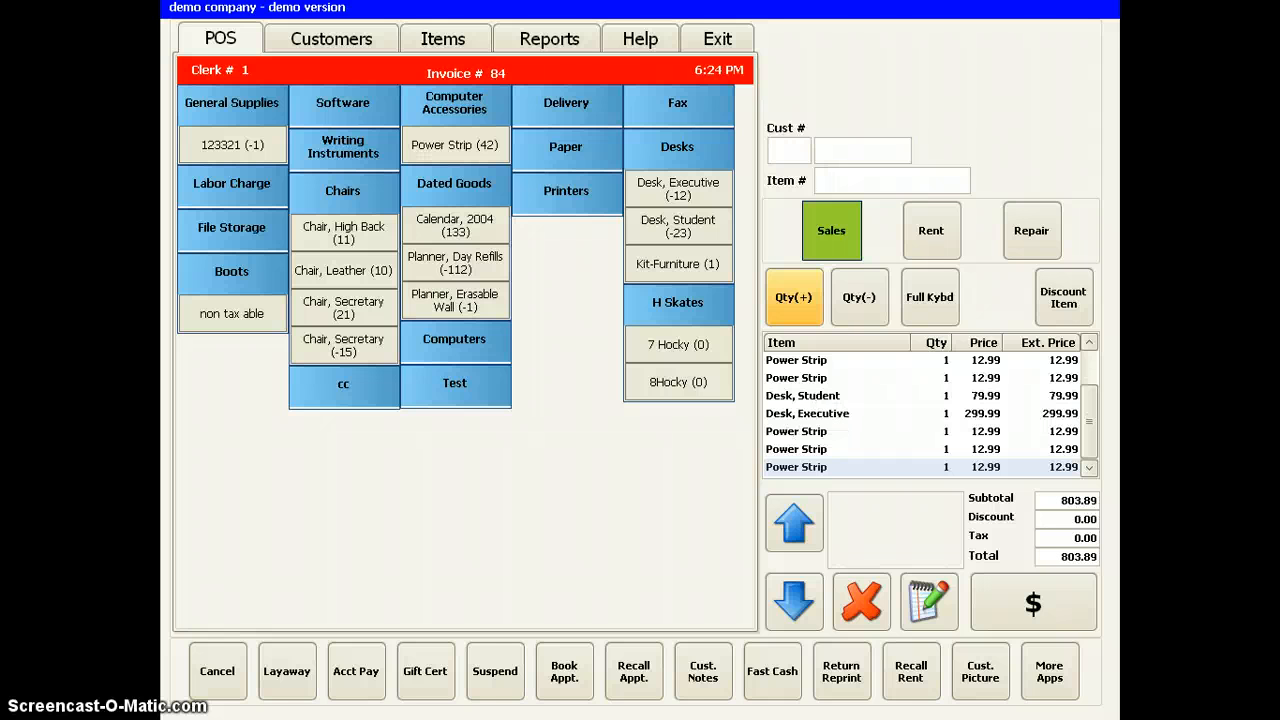
Find the Power Strip in the item list by the start of its description, "po", and select it for the sale
left_click(445, 40)
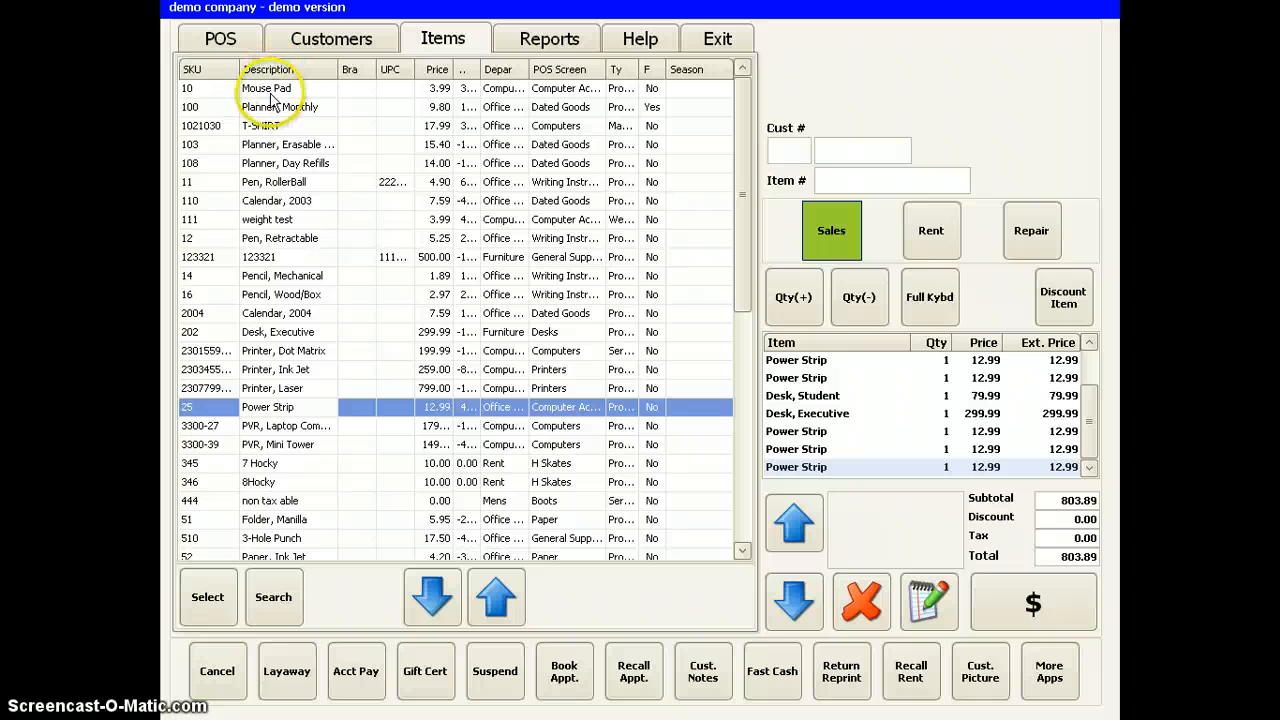
left_click(270, 92)
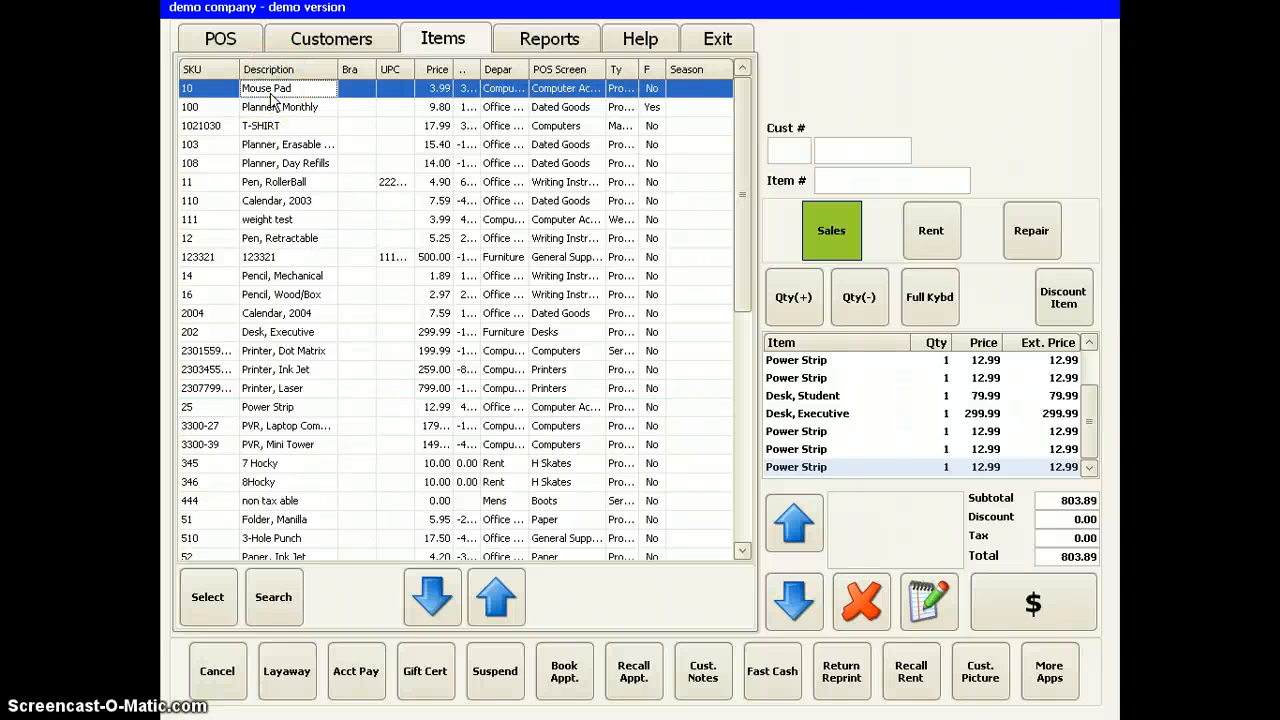
type("po")
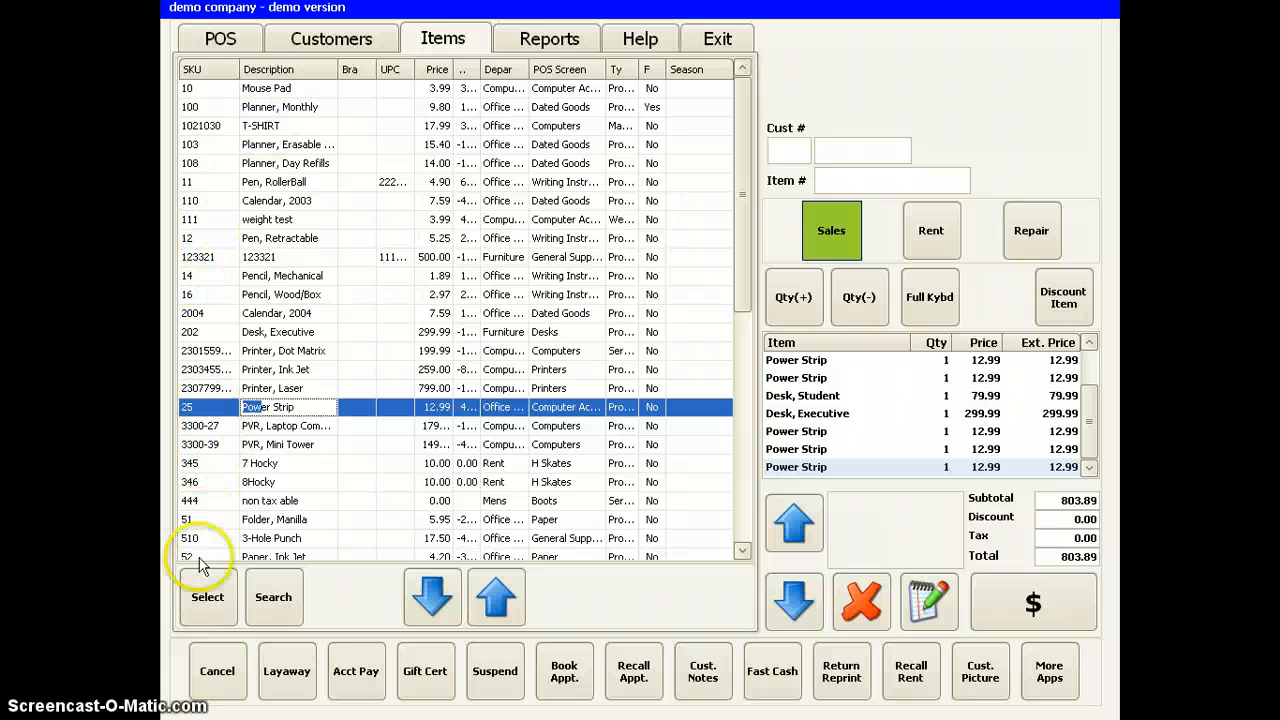
left_click(205, 596)
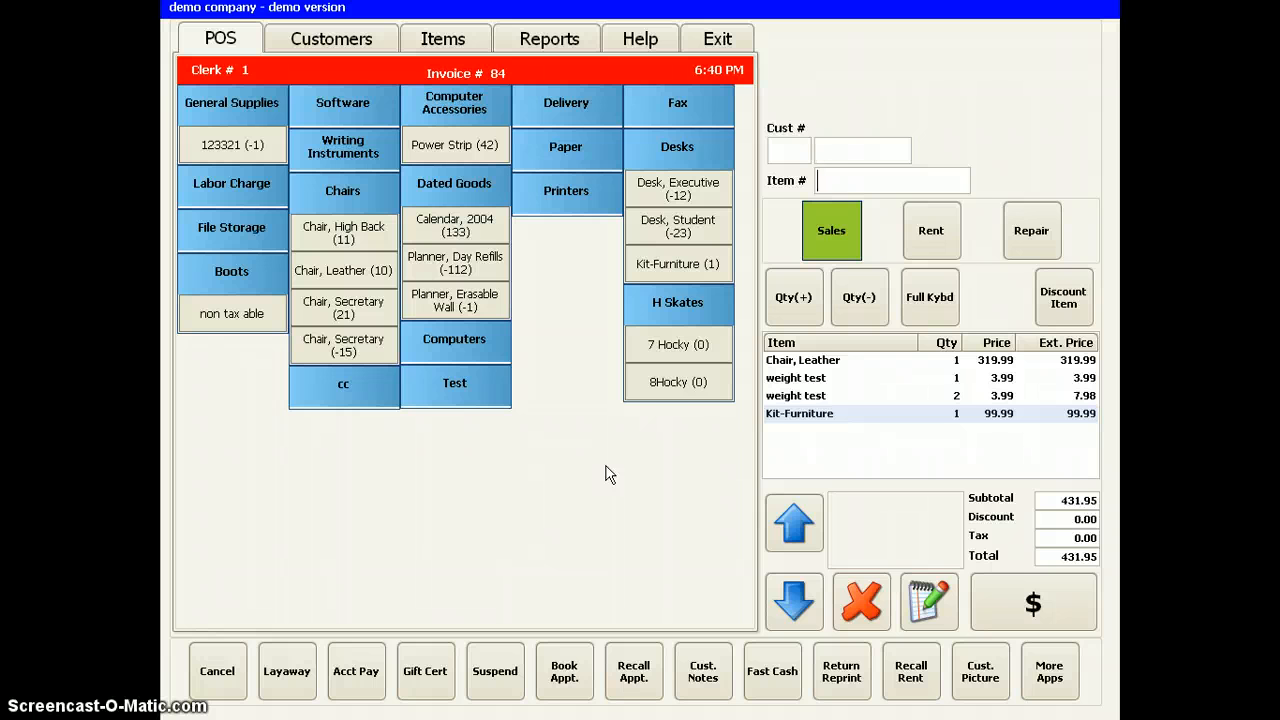
Add the weight test product from the Computer Accessories category with a weight of 1.00
left_click(459, 103)
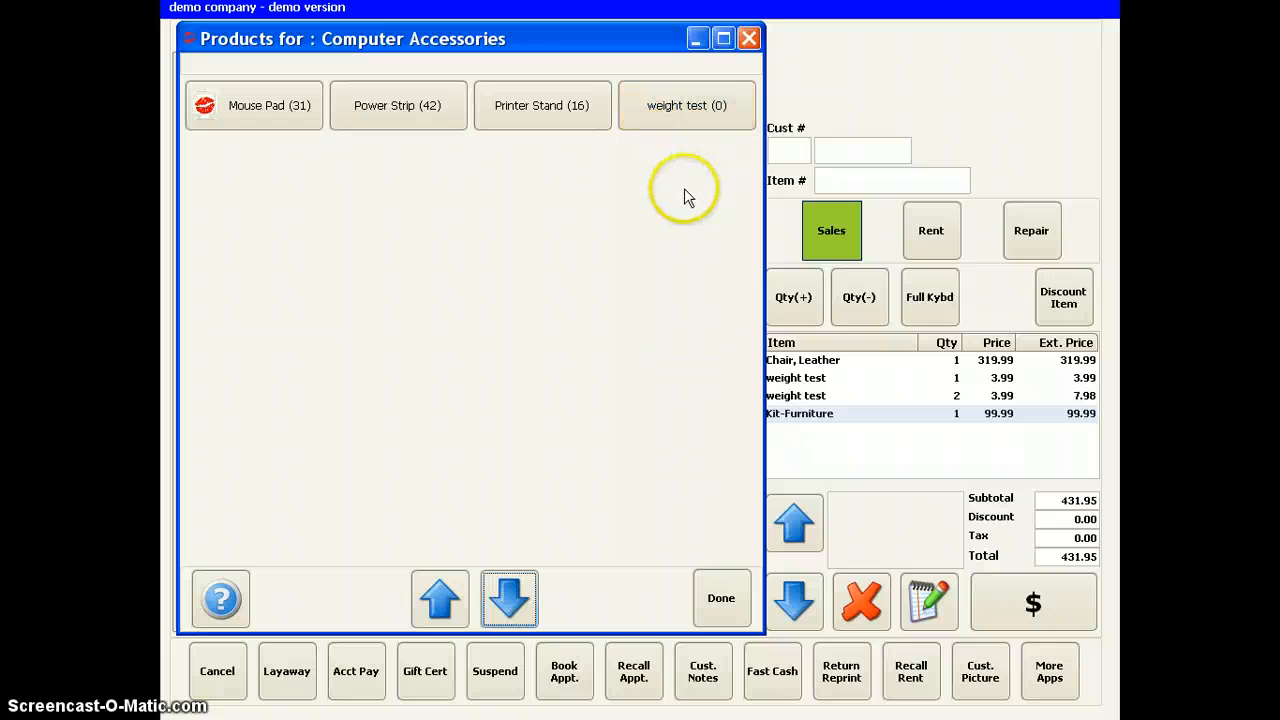
left_click(677, 107)
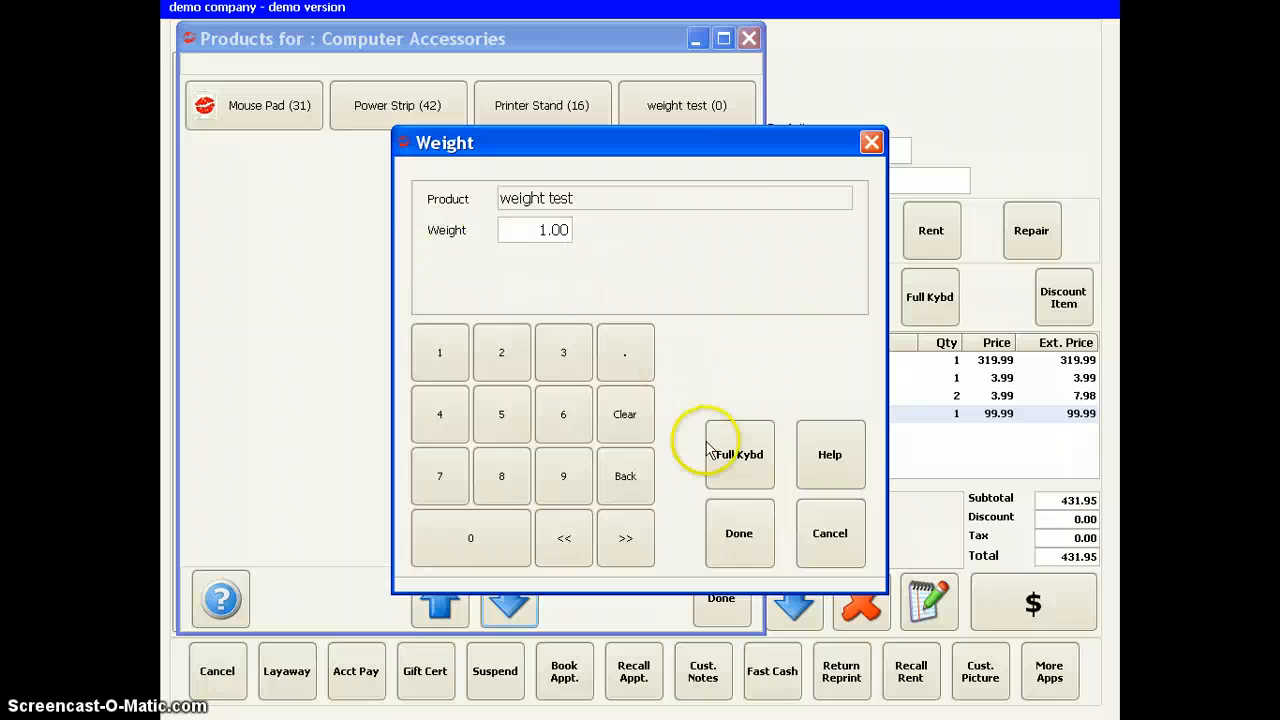
left_click(737, 535)
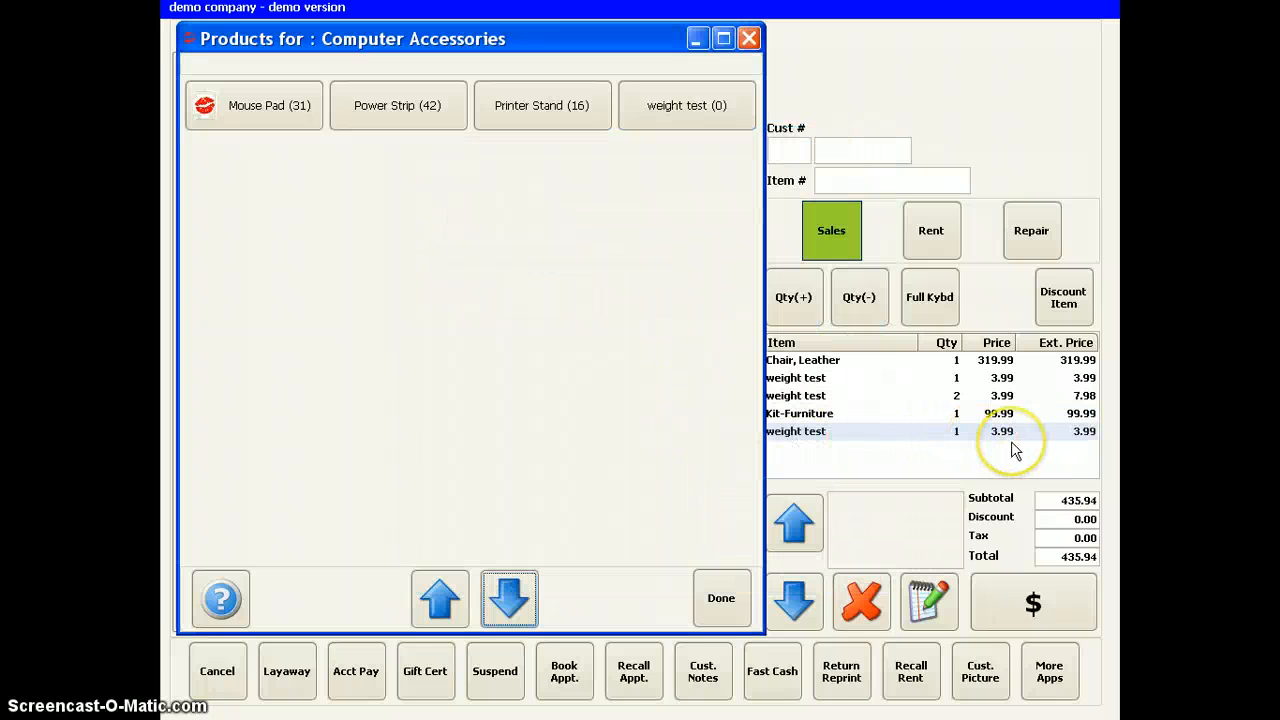
Add another weight test line with a weight of 2.50 and return to the sales screen
left_click(694, 112)
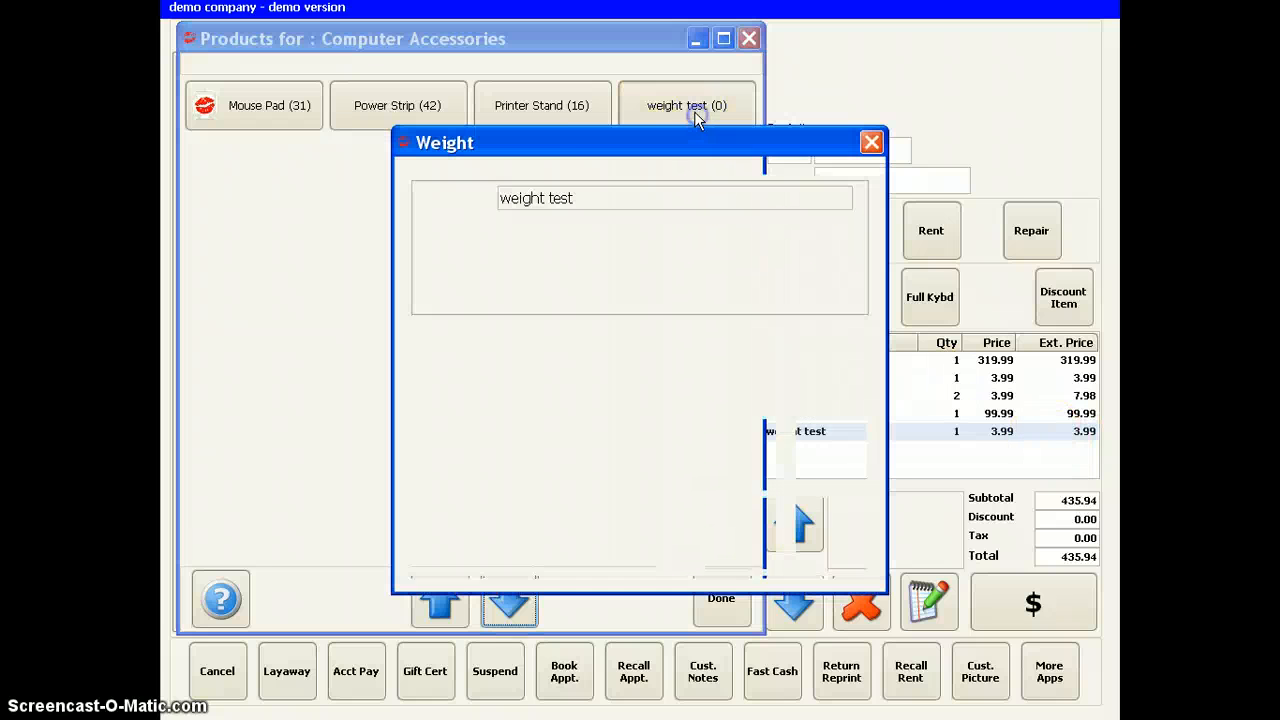
left_click_drag(541, 230, 651, 232)
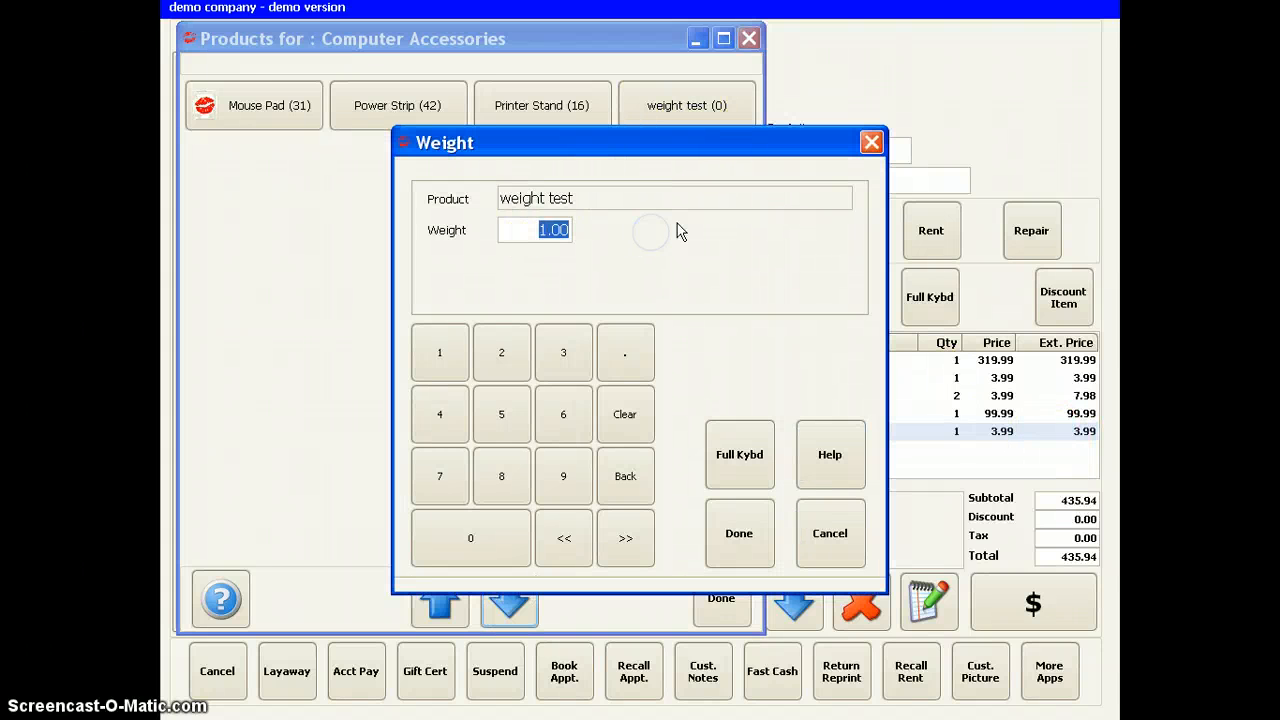
type("2.50")
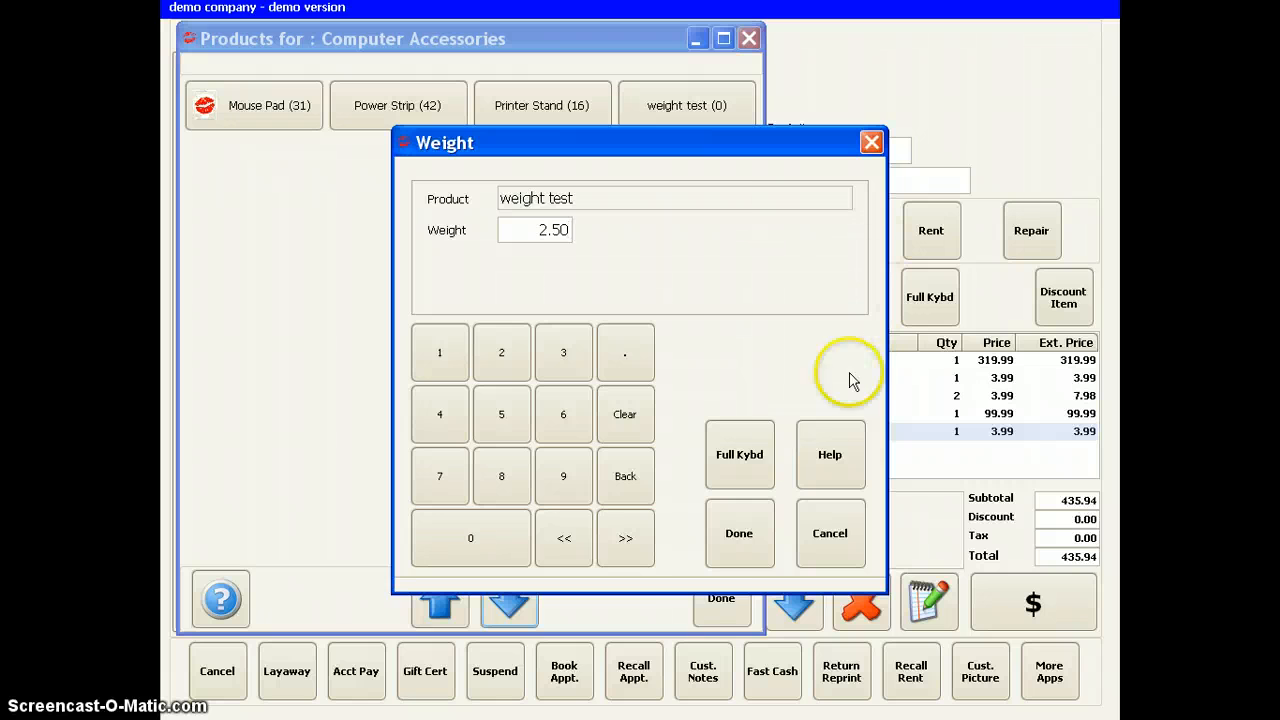
left_click(738, 534)
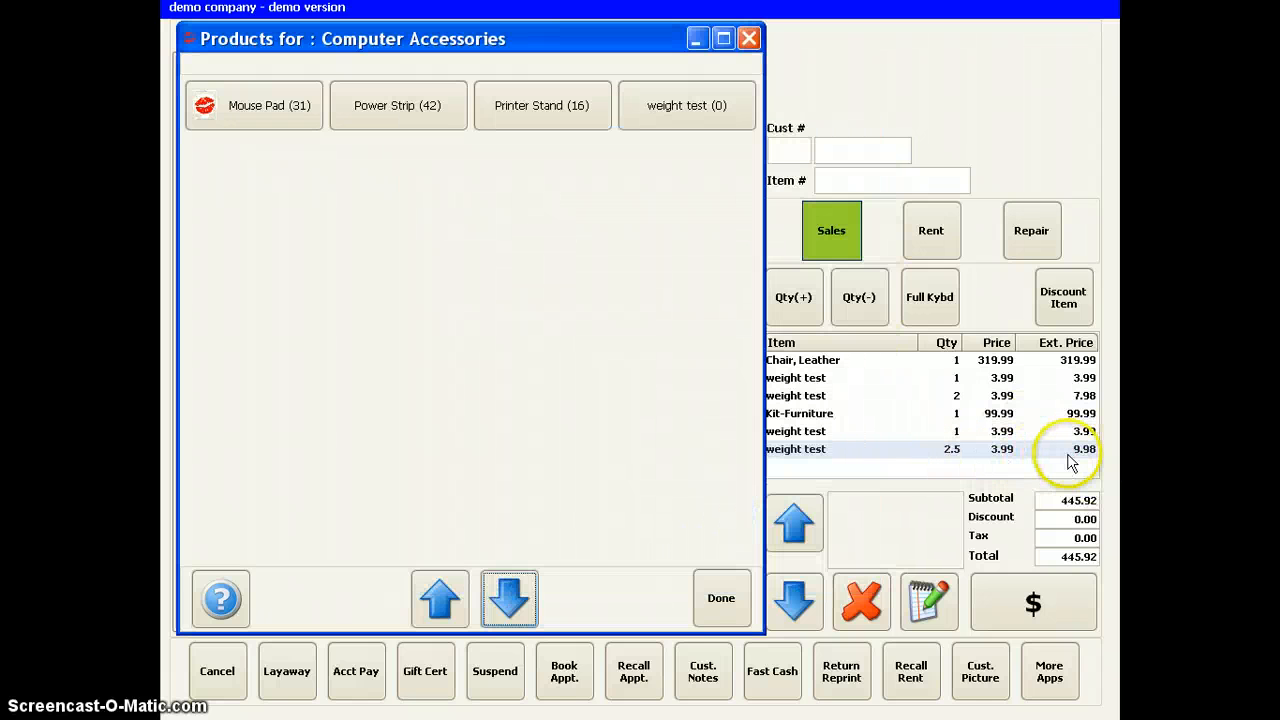
left_click(718, 596)
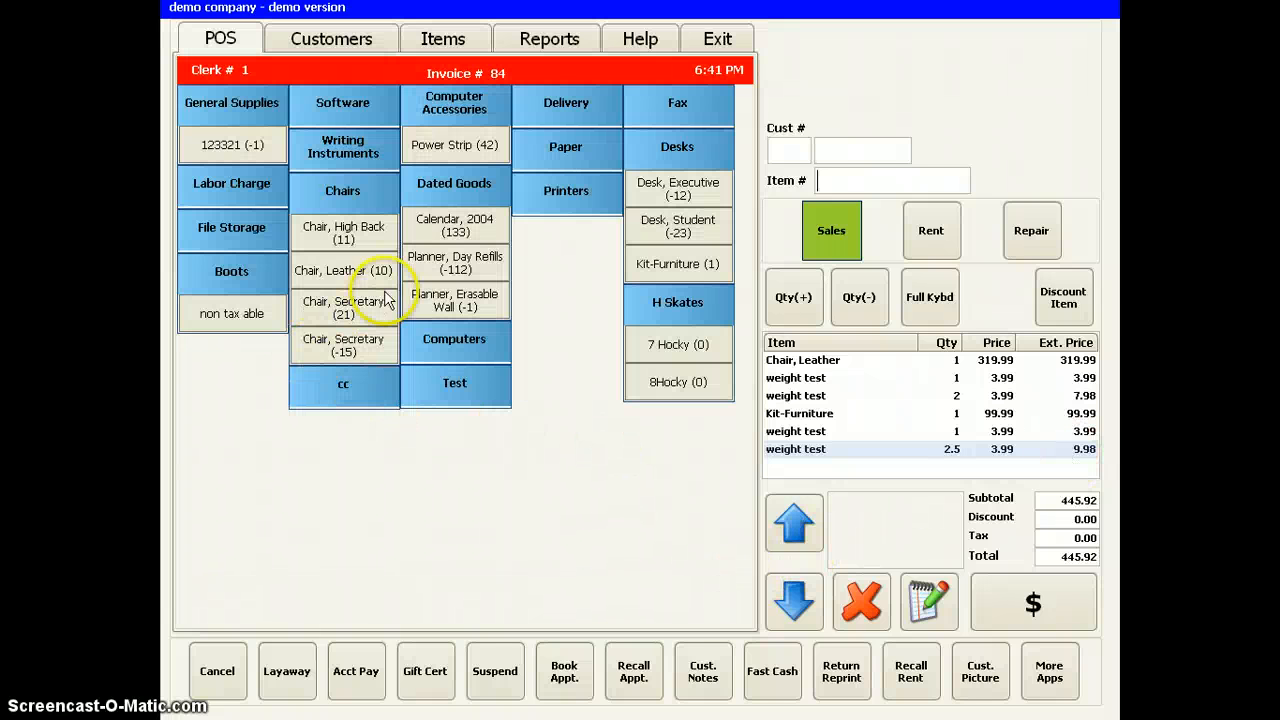
Add a T-SHIRT from the Computers category with style V-NECK, color Red and size MEDIUM, and return to the sales screen
left_click(453, 337)
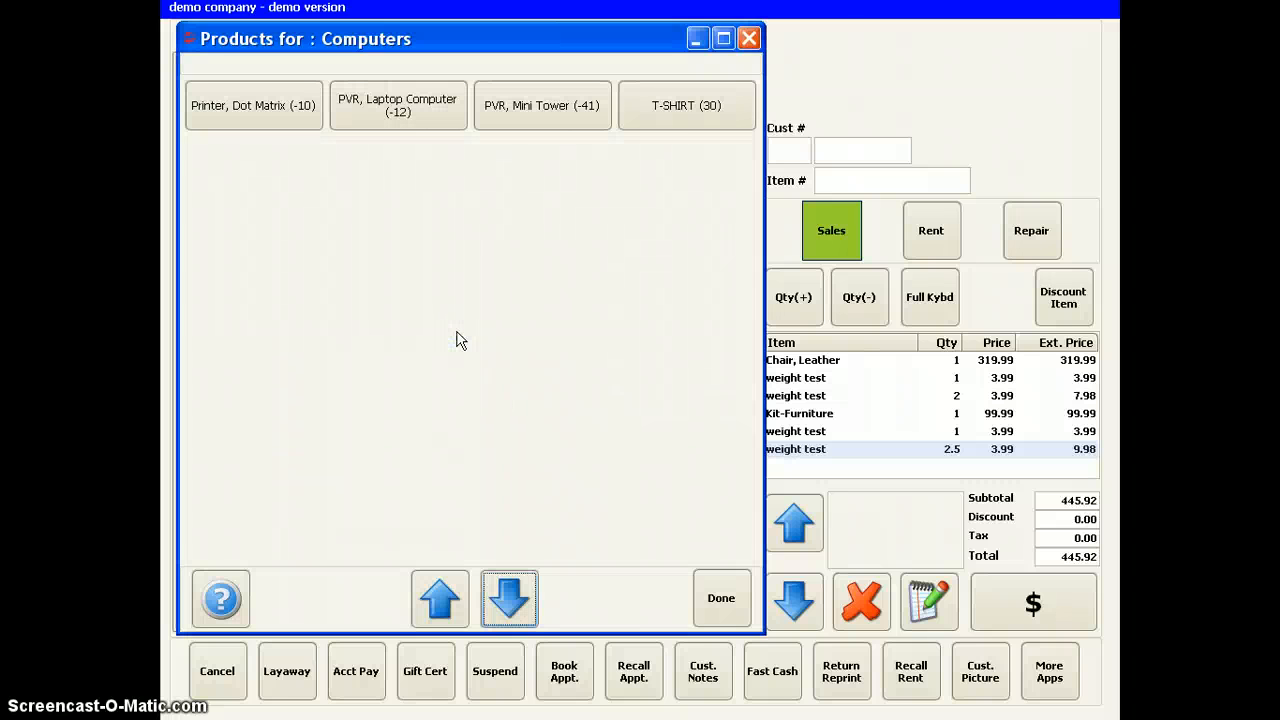
left_click(666, 110)
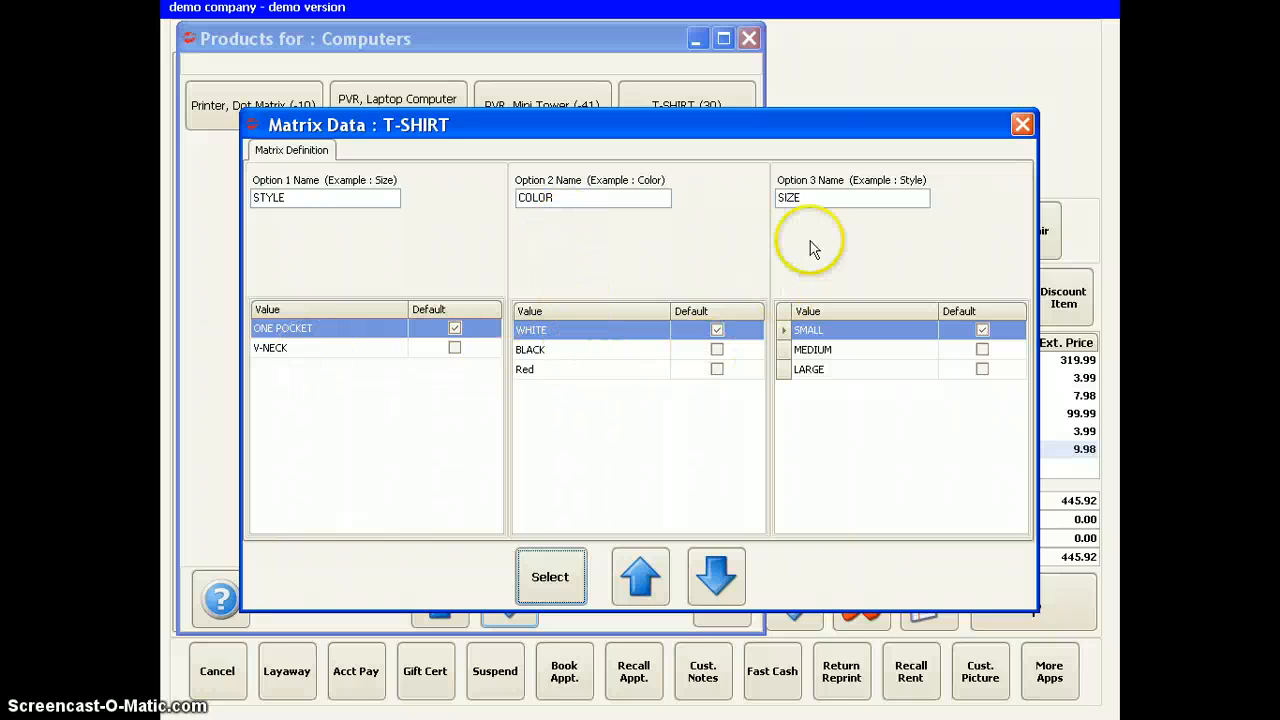
left_click(410, 350)
left_click(578, 369)
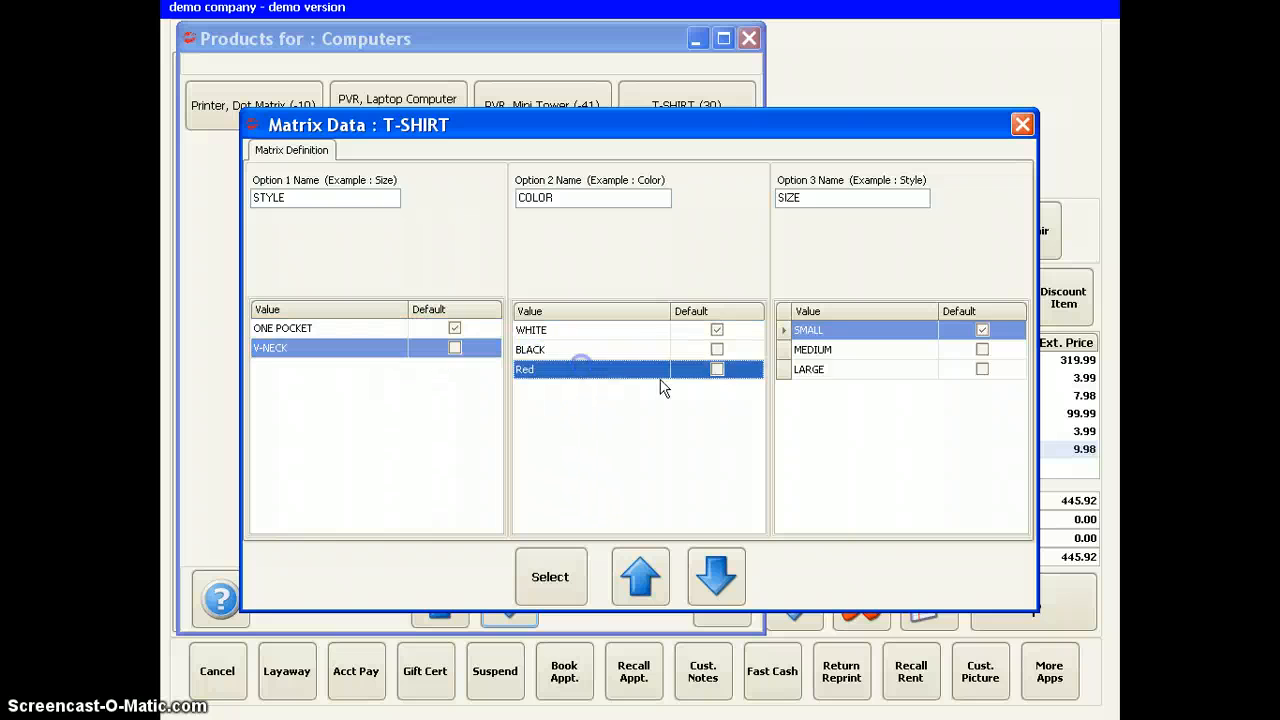
left_click(815, 350)
left_click(547, 588)
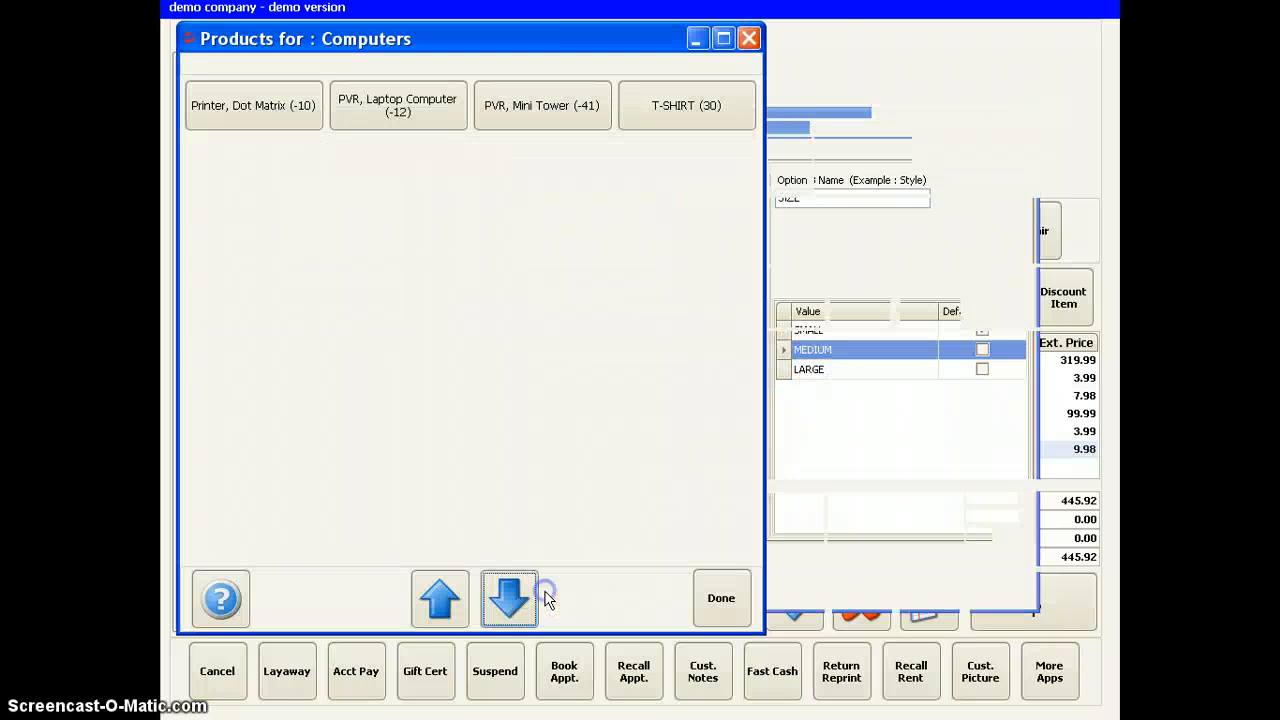
left_click(712, 597)
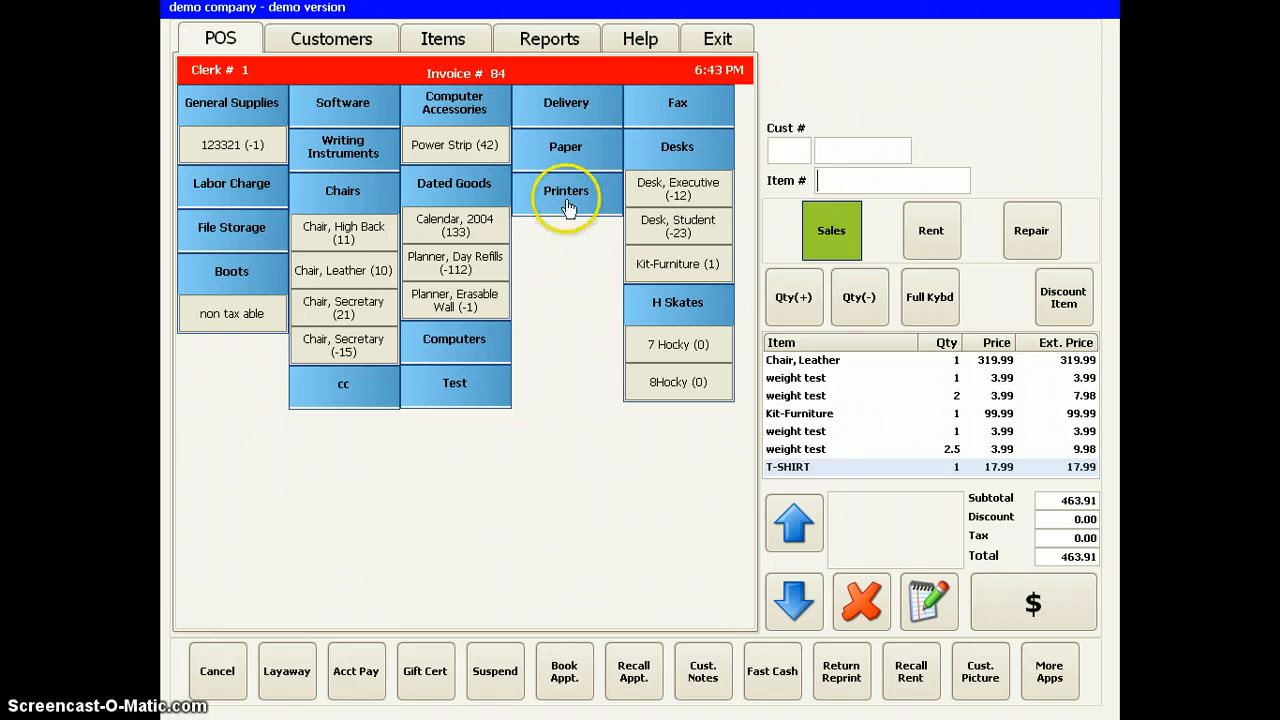
Add one Paper, Ink Jet and one Paper, Resume as Single Unit from the Paper category, and return to the sales screen
left_click(567, 205)
left_click(718, 608)
left_click(579, 148)
left_click(640, 106)
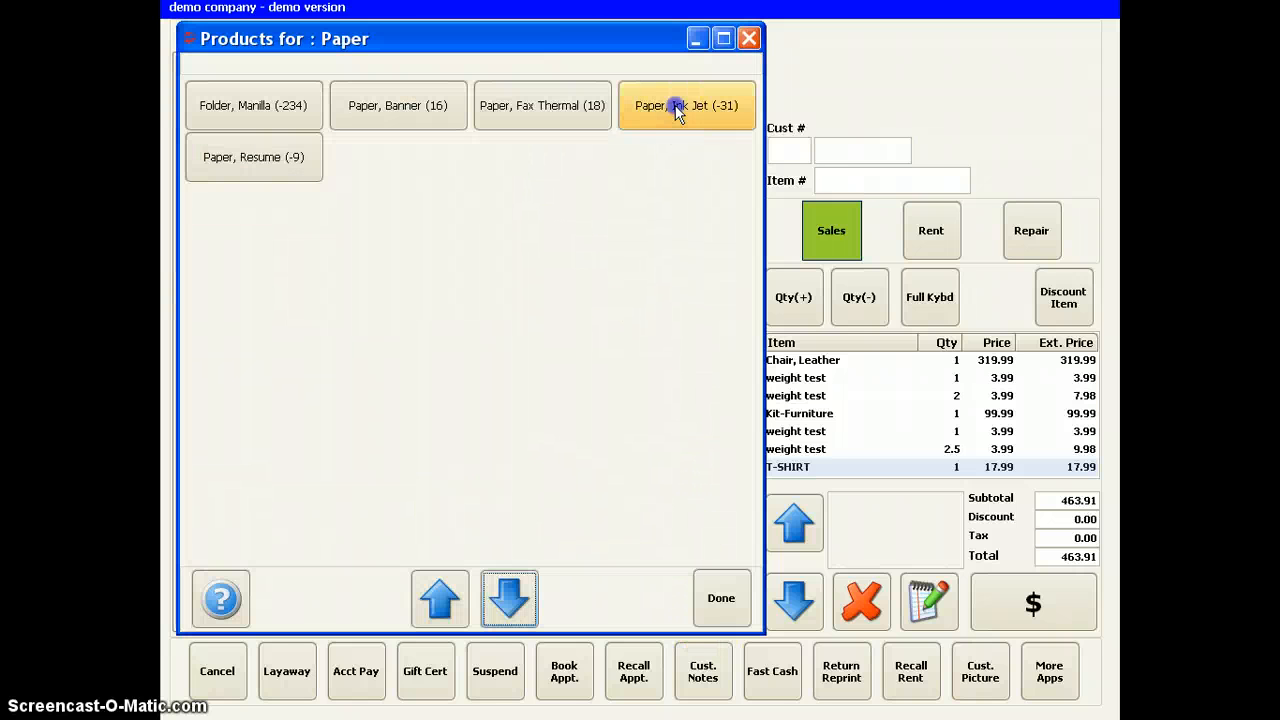
left_click(280, 182)
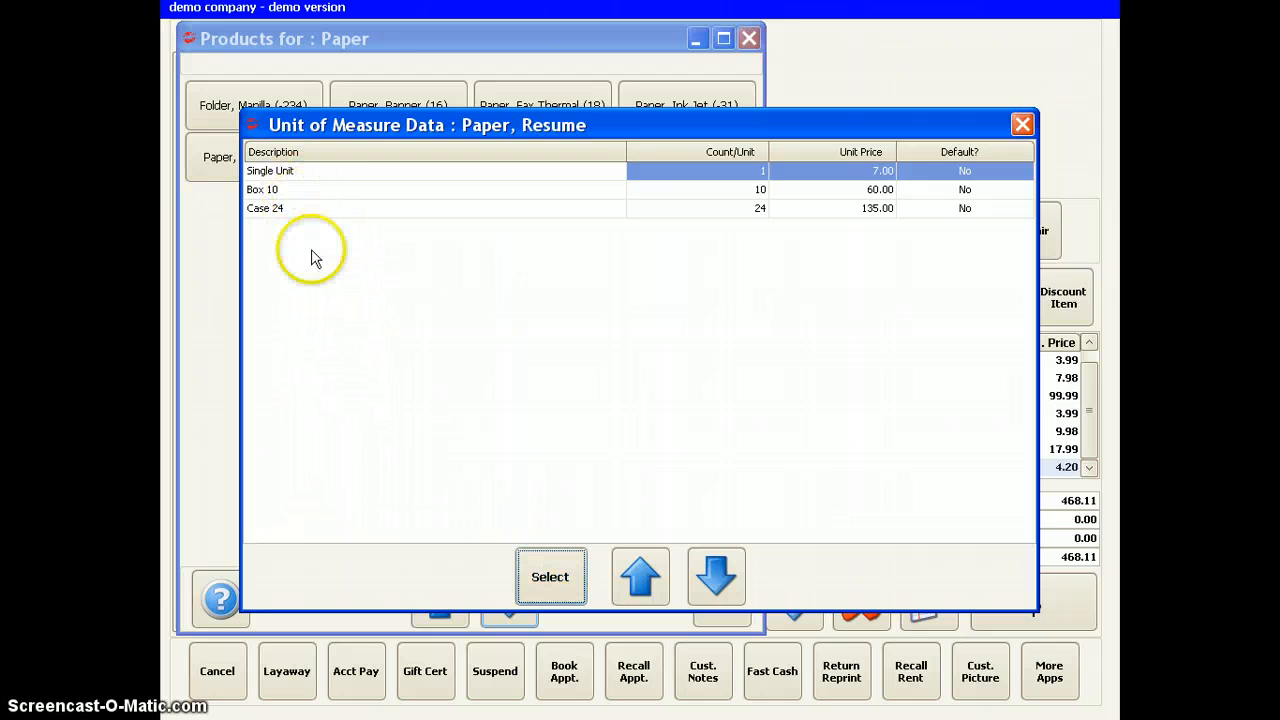
left_click(560, 575)
left_click(719, 603)
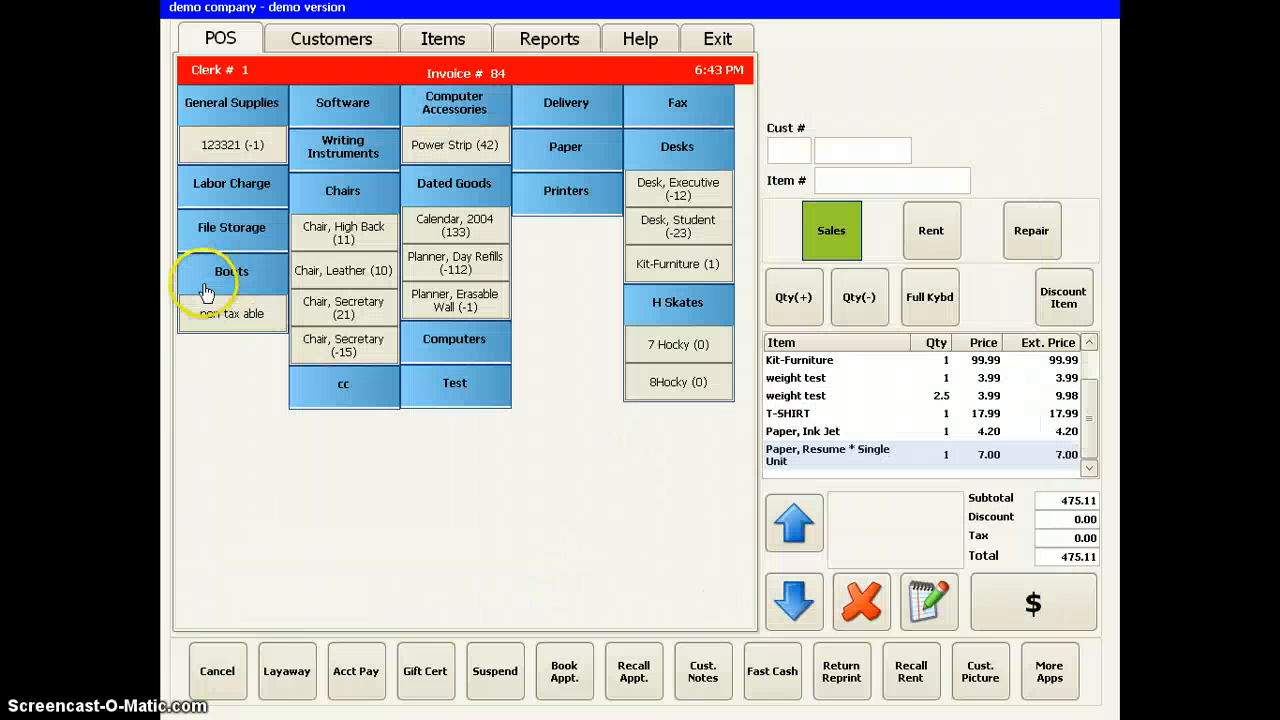
Add PC Repair from the Labor Charge category at a price of 25.00 and return to the sales screen
left_click(232, 183)
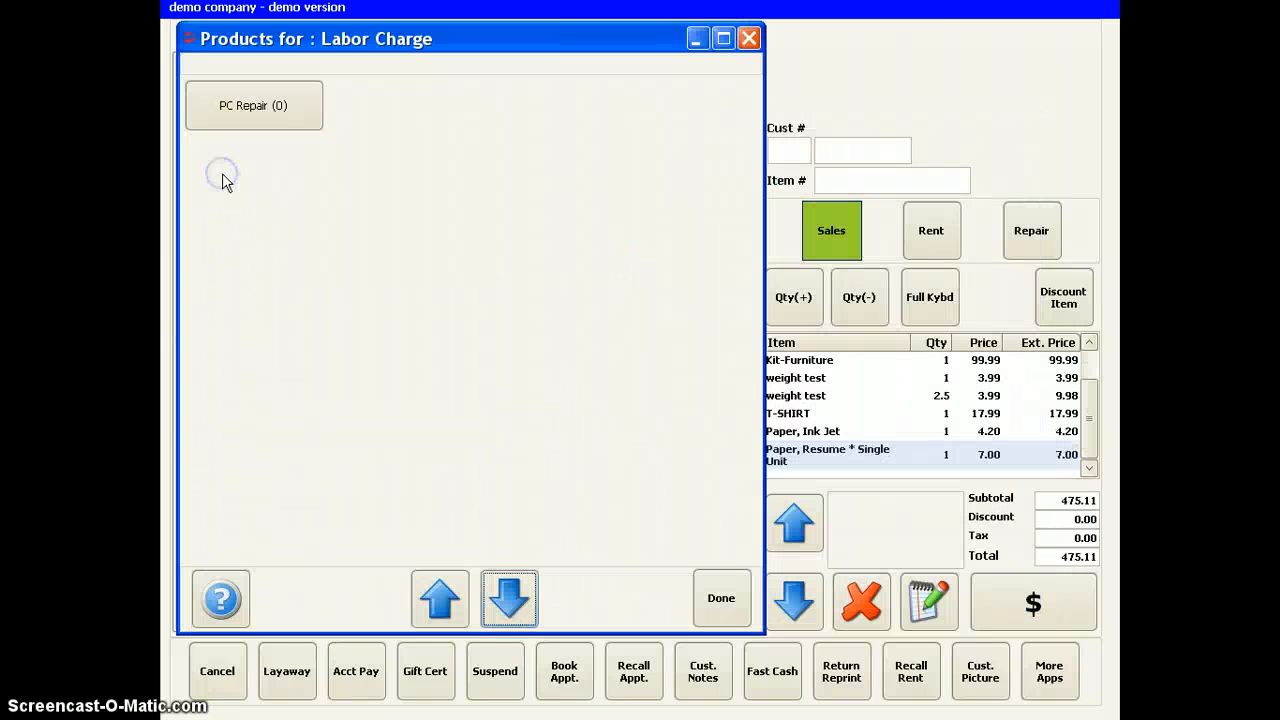
left_click(271, 117)
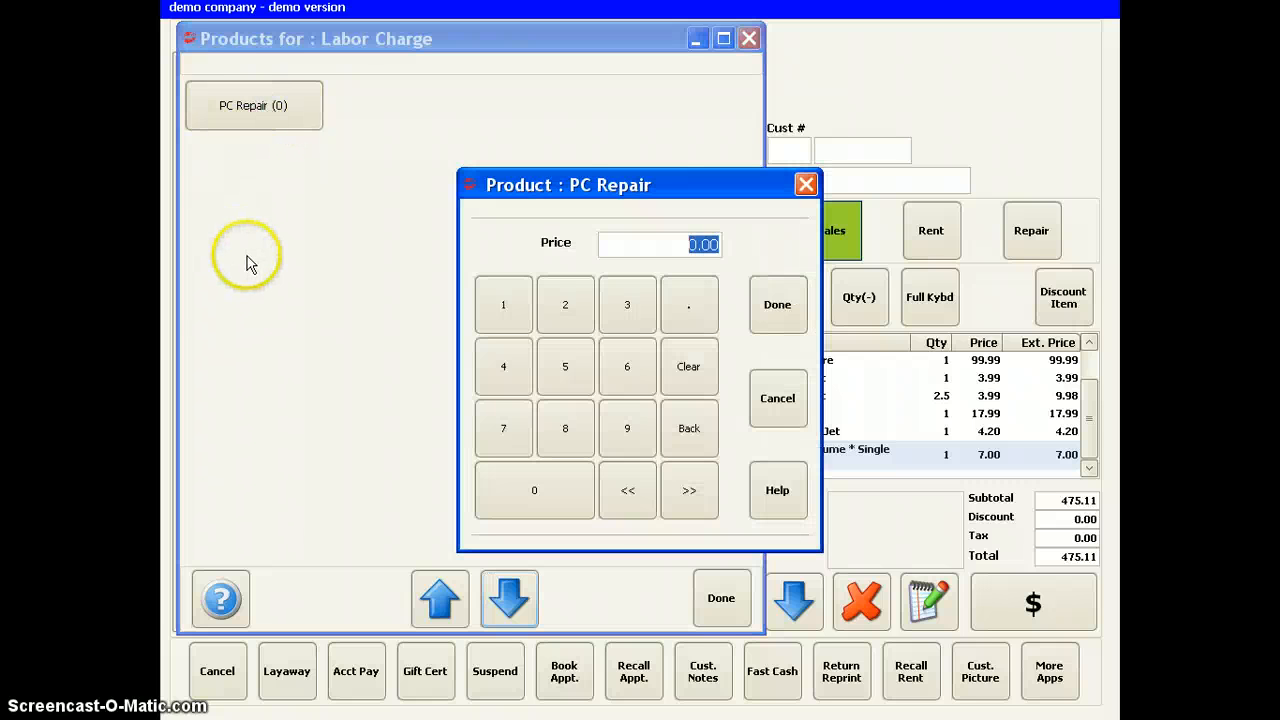
left_click(567, 308)
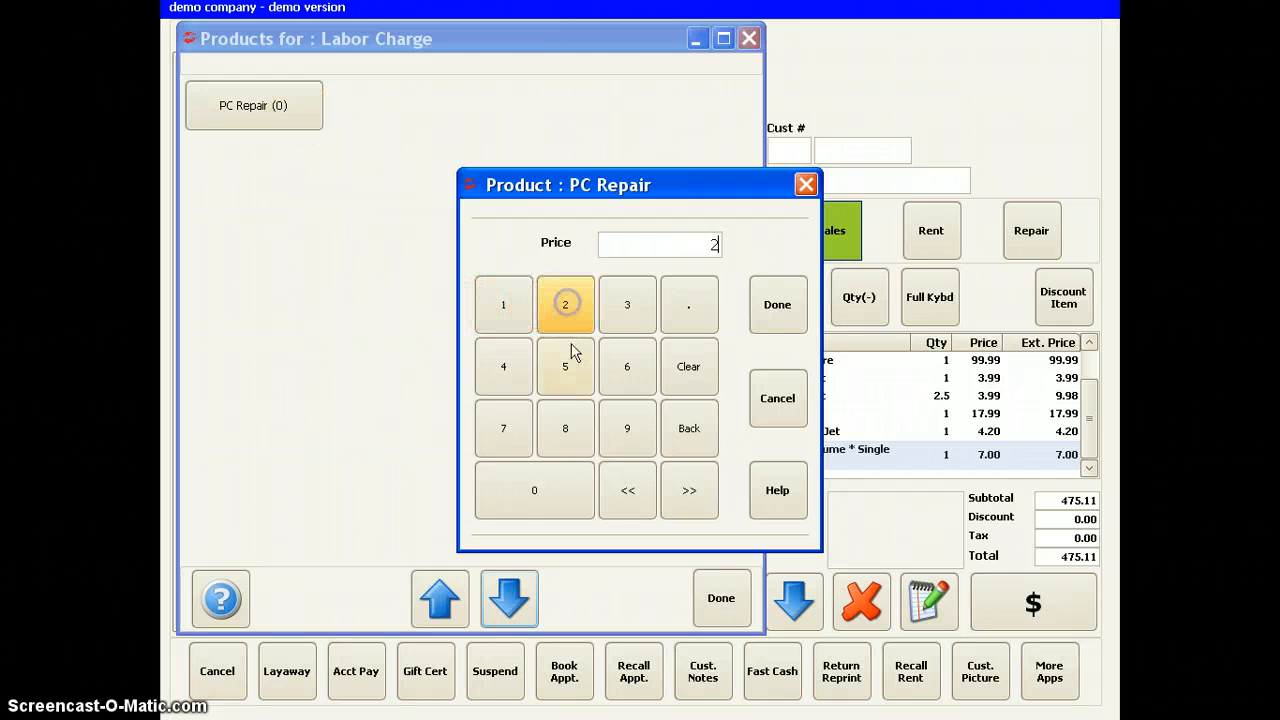
left_click(569, 360)
left_click(689, 304)
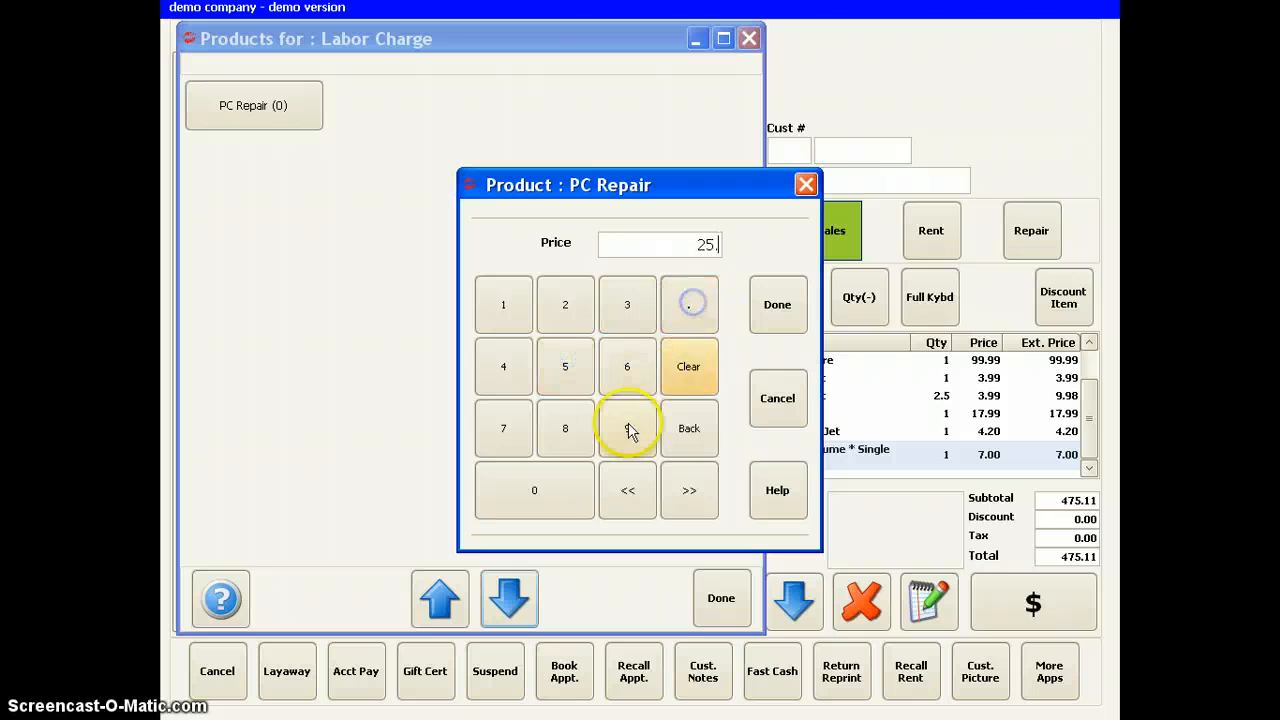
left_click(557, 486)
left_click(557, 486)
left_click(775, 310)
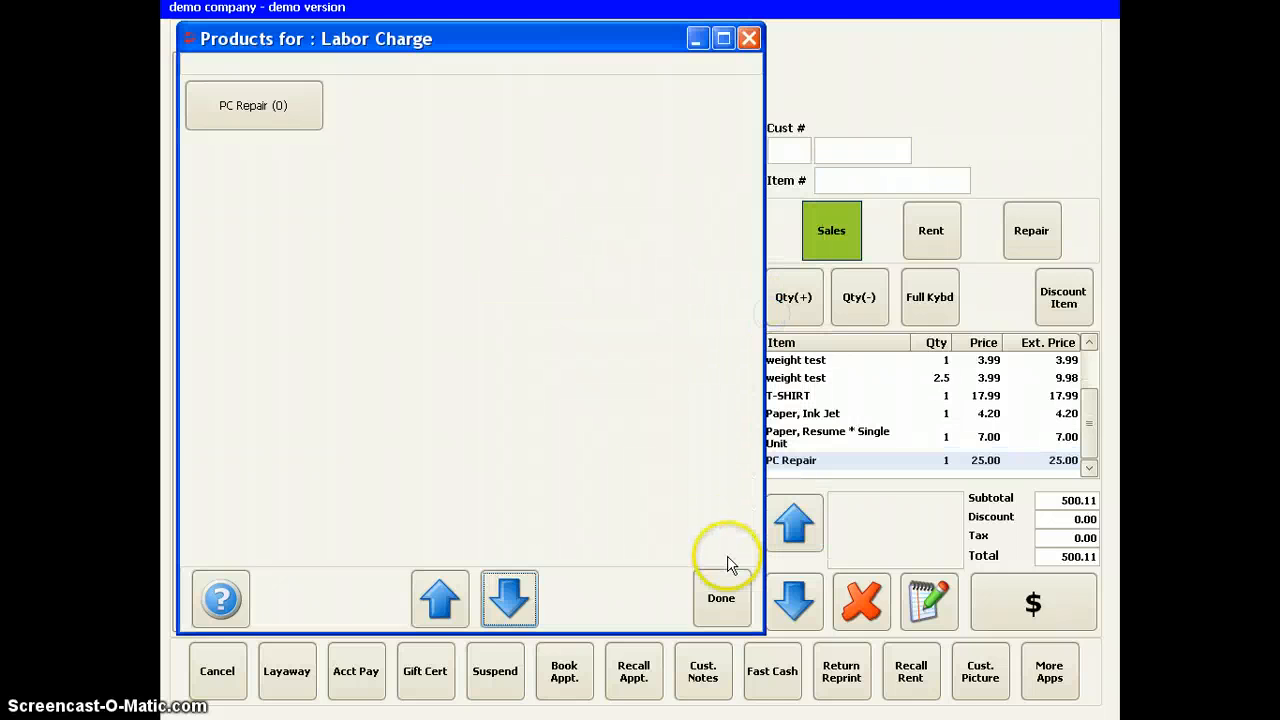
left_click(716, 585)
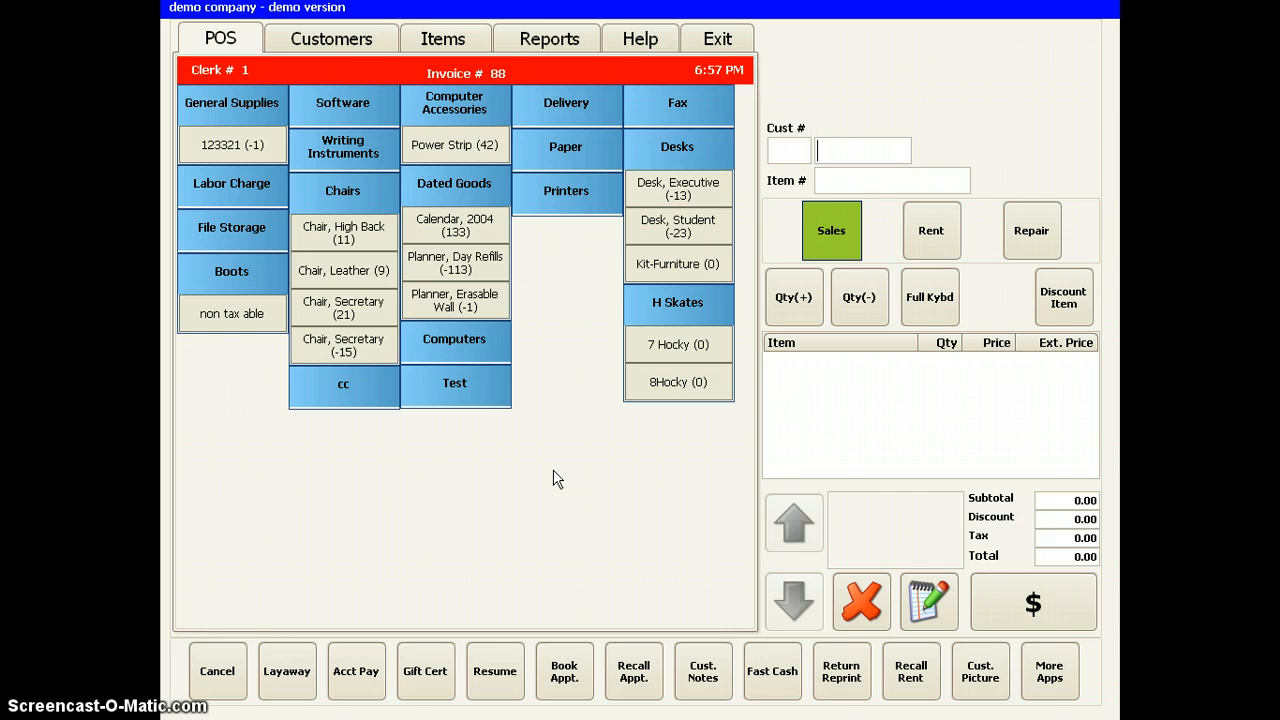
Enter the customer's number for the empty sale and add a Folder, Manilla from the Paper category
type("102")
key("Return")
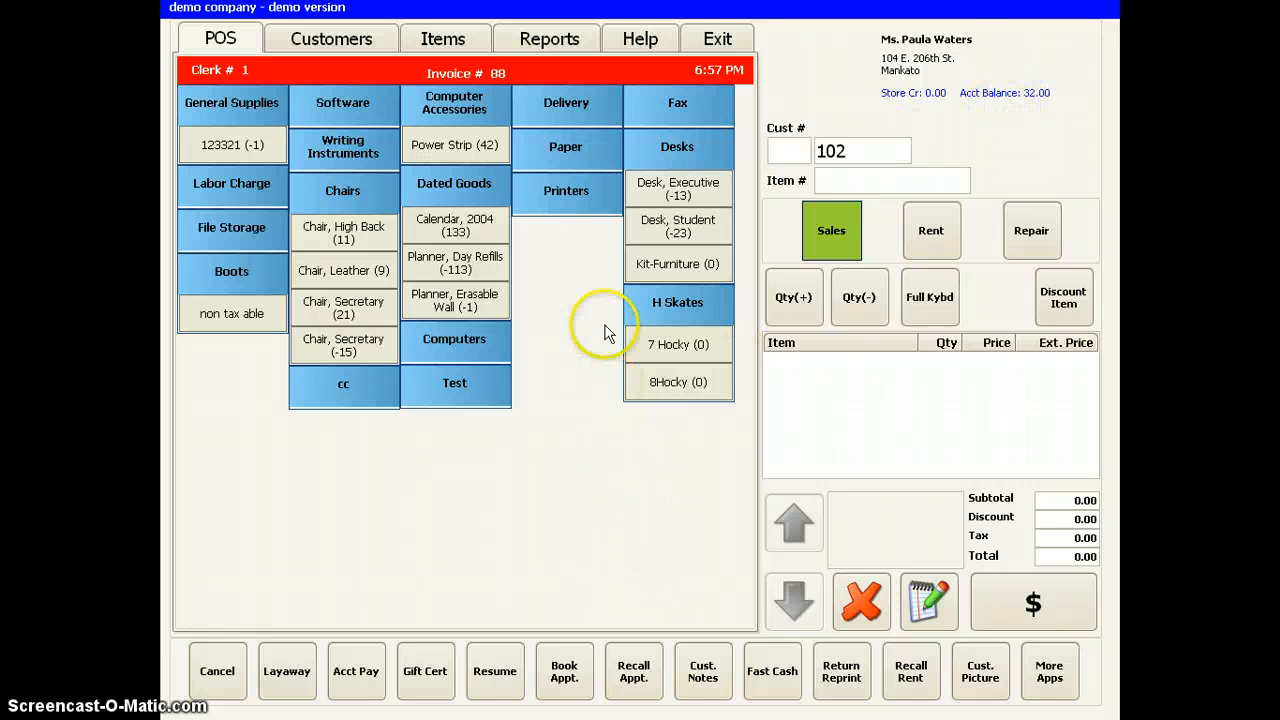
left_click(551, 157)
left_click(277, 105)
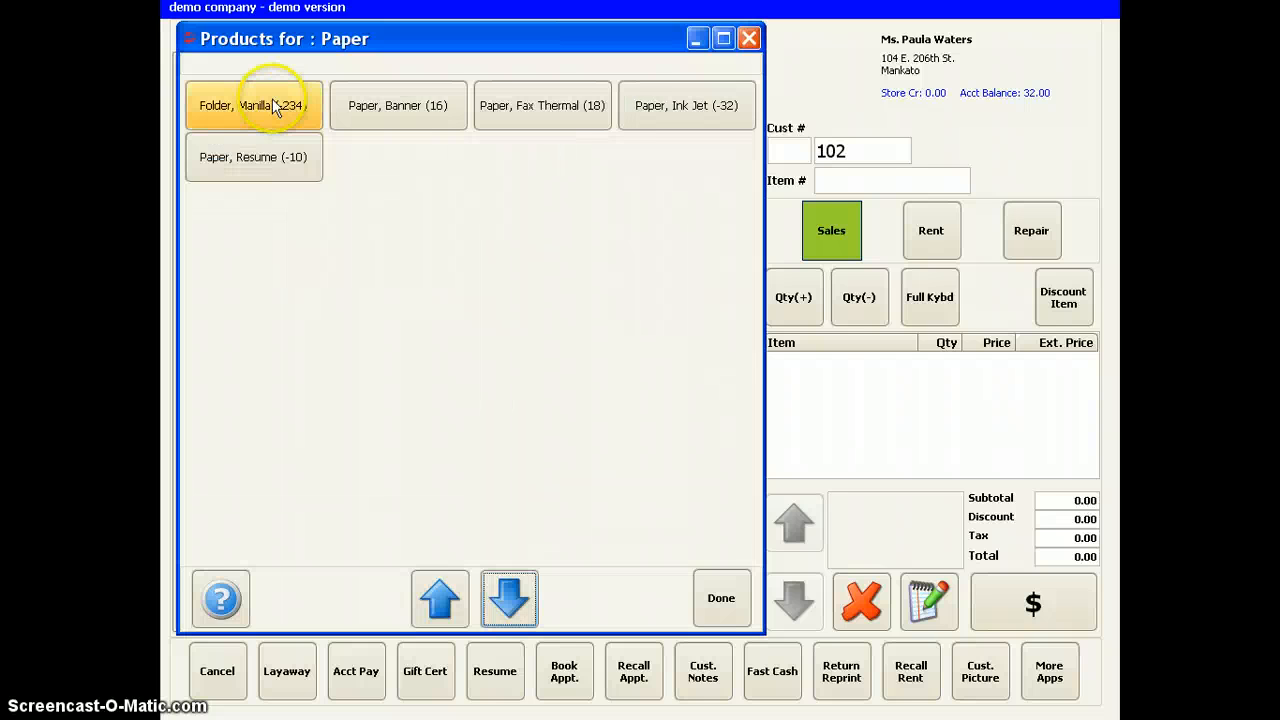
left_click(720, 600)
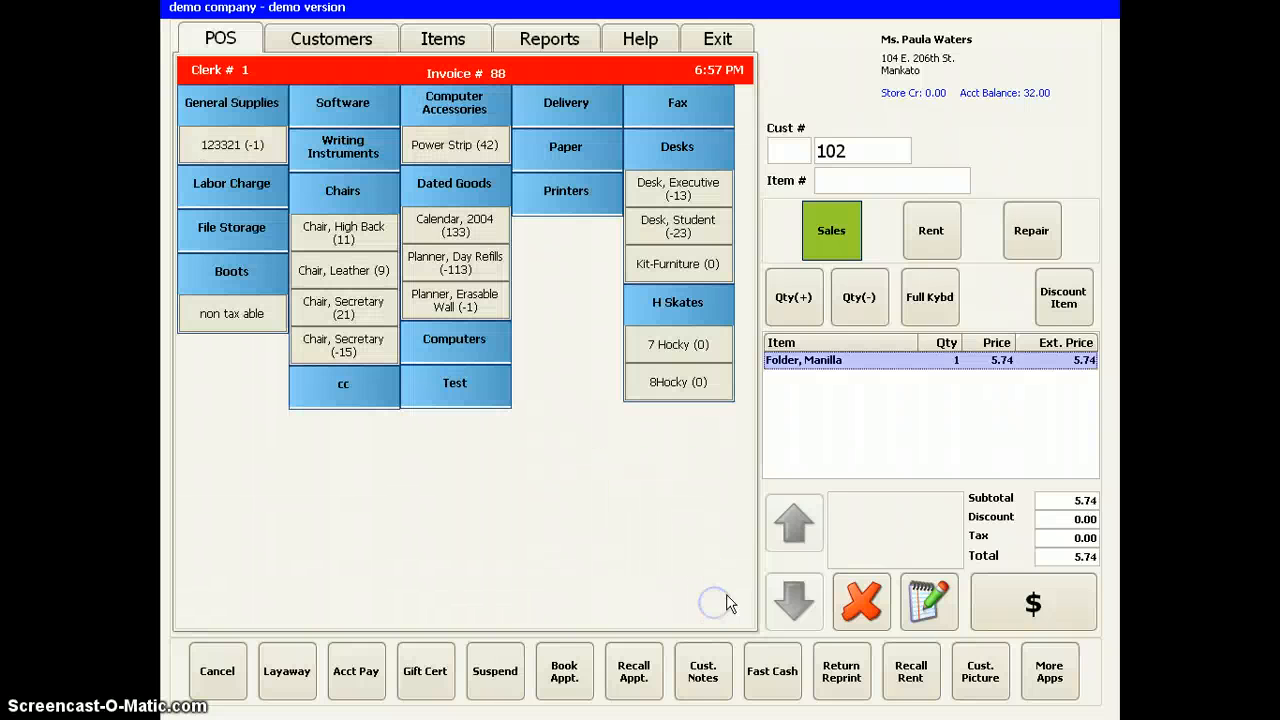
Raise the Folder, Manilla quantity to 5 and suspend the transaction
left_click(793, 297)
left_click(793, 297)
left_click(793, 297)
left_click(795, 298)
left_click(777, 415)
left_click(645, 486)
left_click(496, 668)
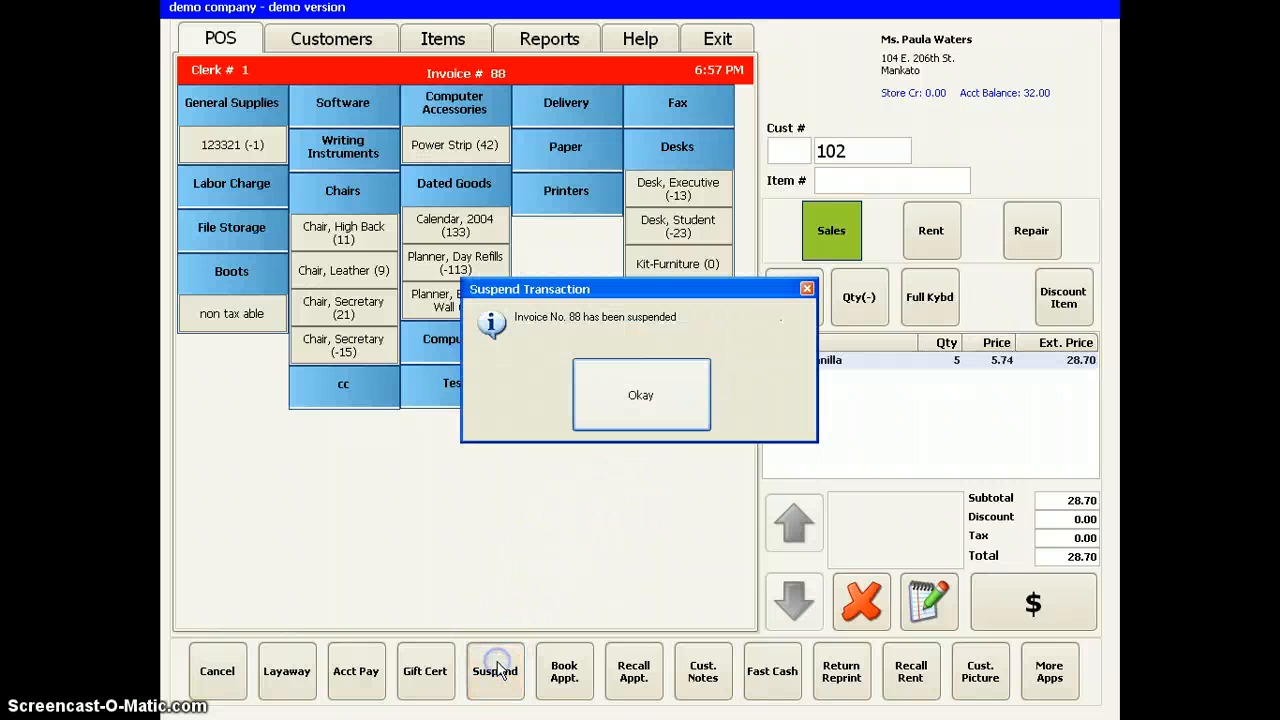
left_click(600, 398)
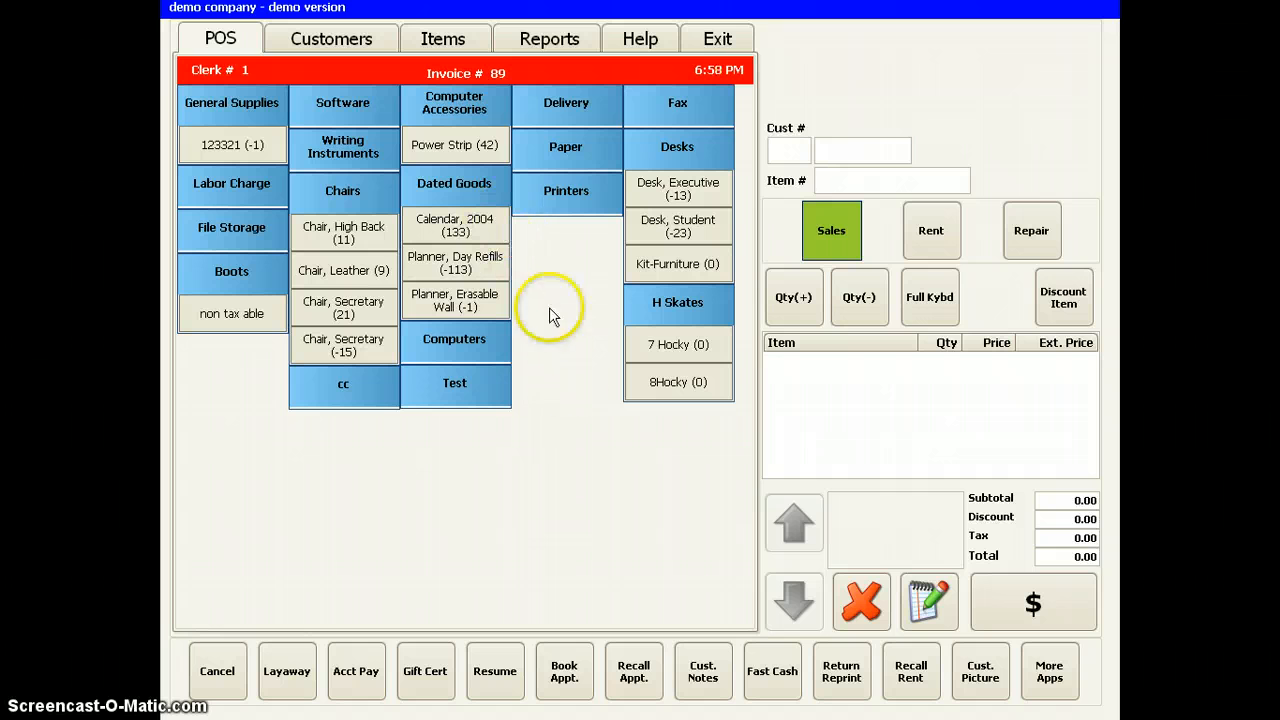
Add three Power Strips to the new sale and complete it with Fast Cash
triple_click(447, 152)
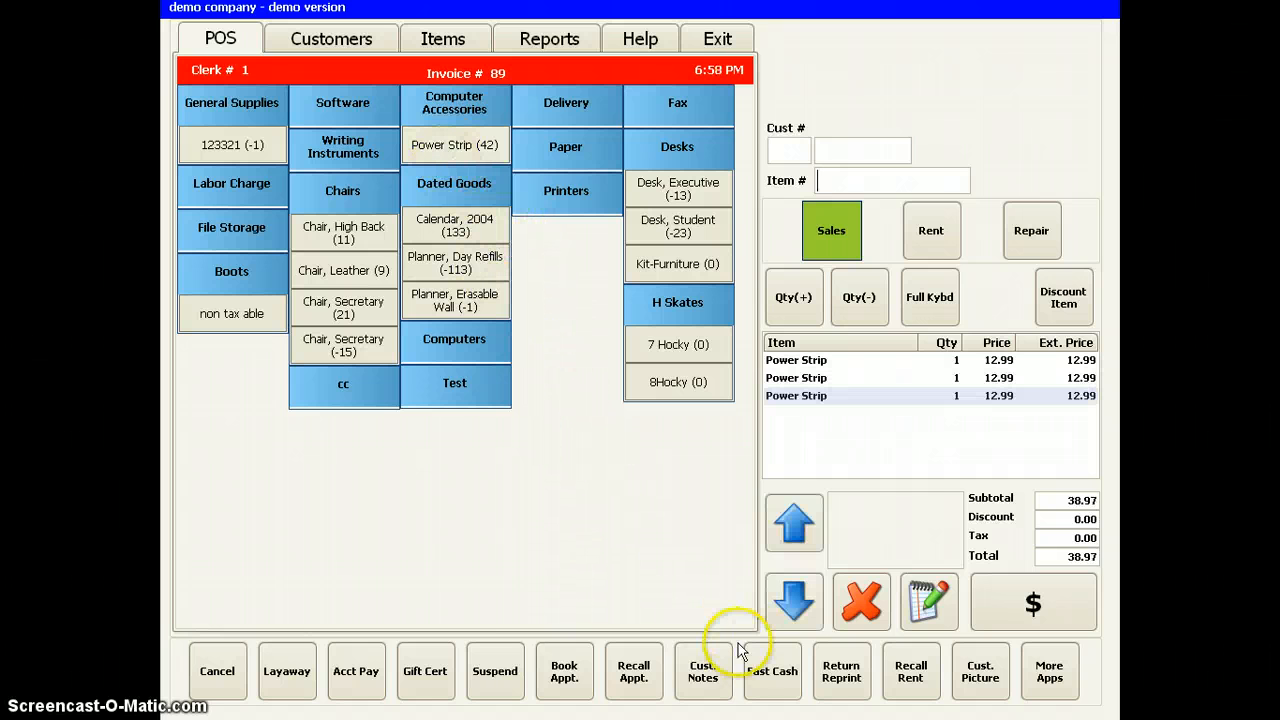
left_click(760, 673)
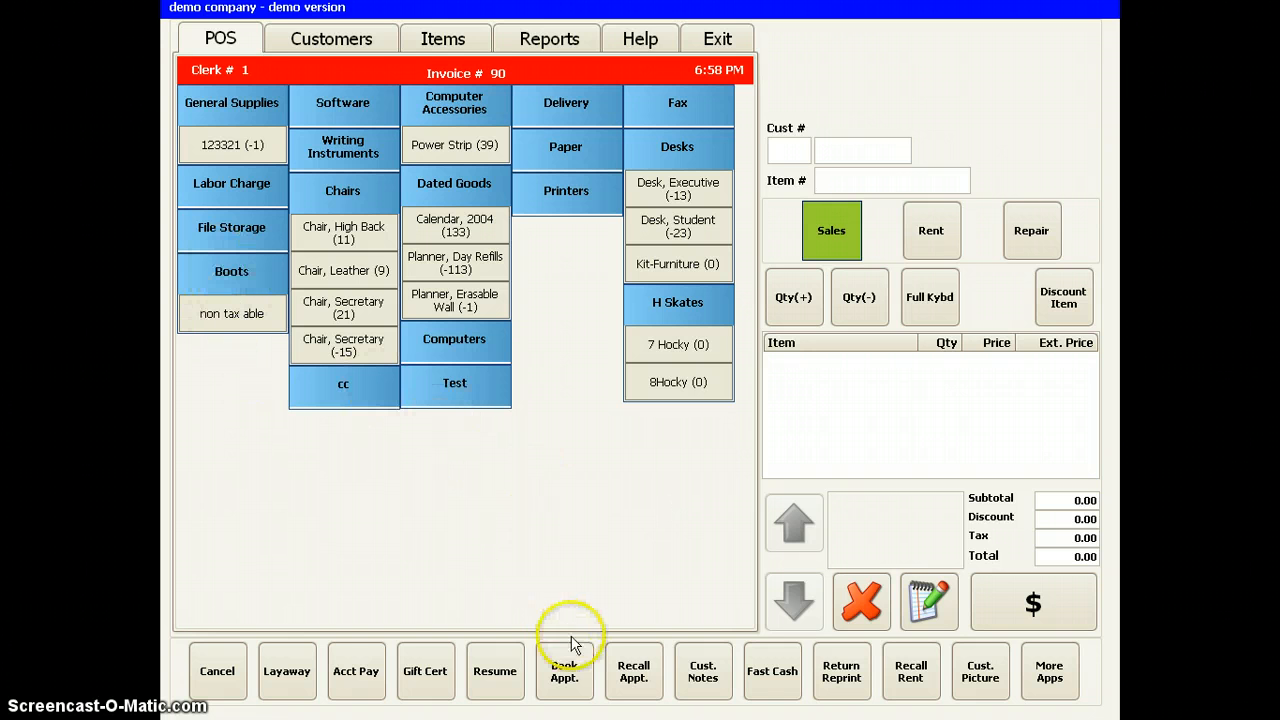
Resume the suspended Folder, Manilla transaction
left_click(497, 670)
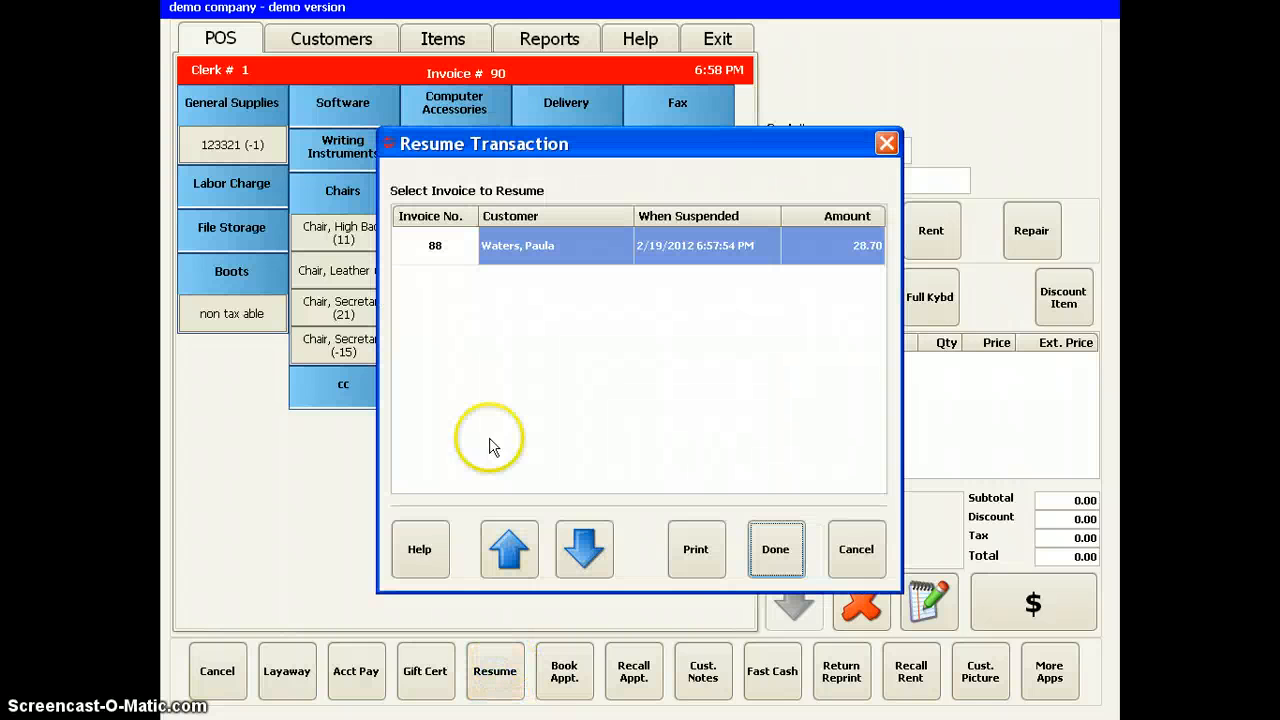
left_click(768, 557)
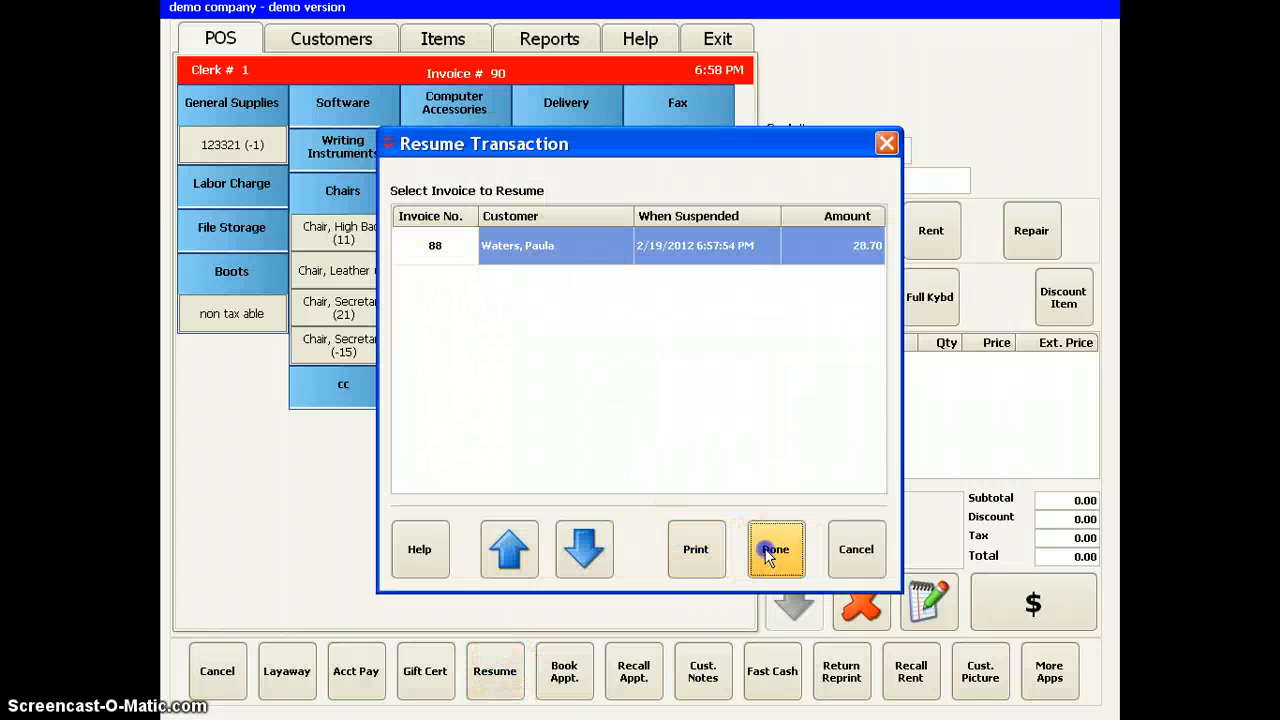